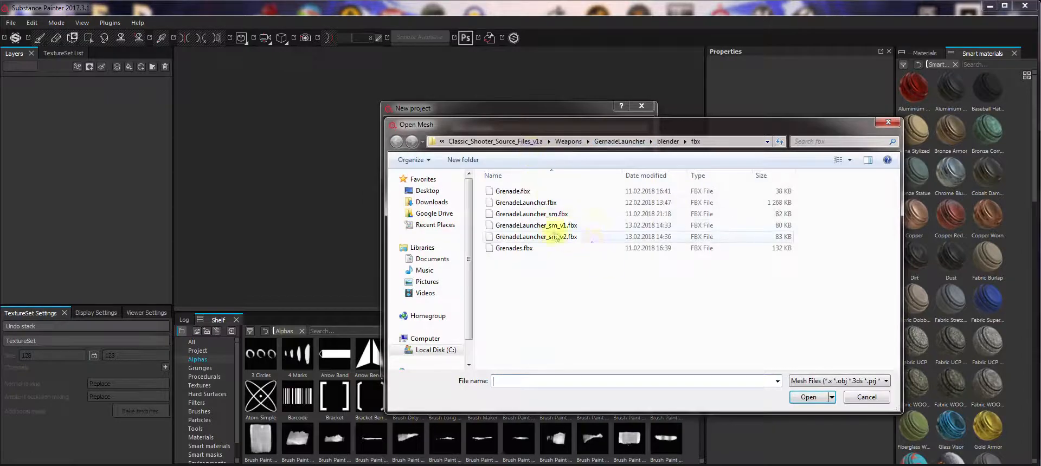
Step: Create a new project from the mesh GrenadeLauncher_sm_v1.fbx and inspect the model's shading from several angles
double_click(542, 226)
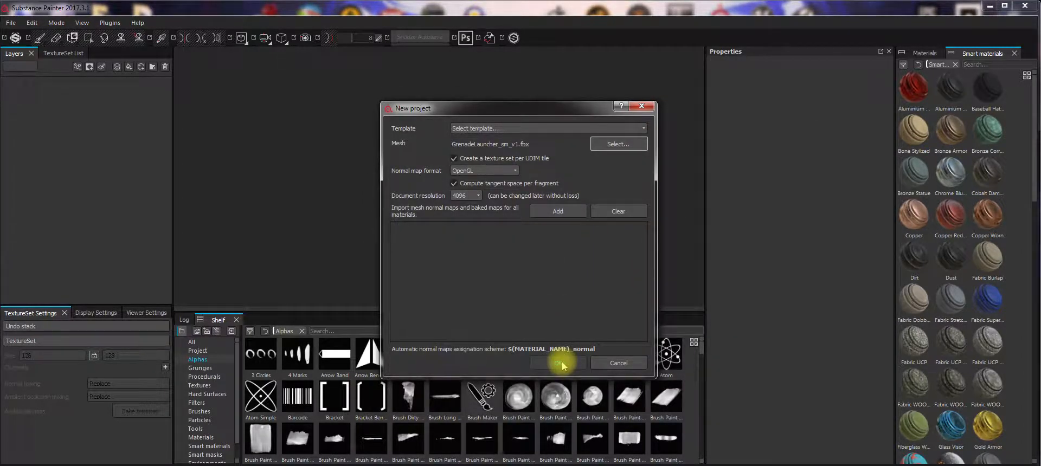
left_click(560, 363)
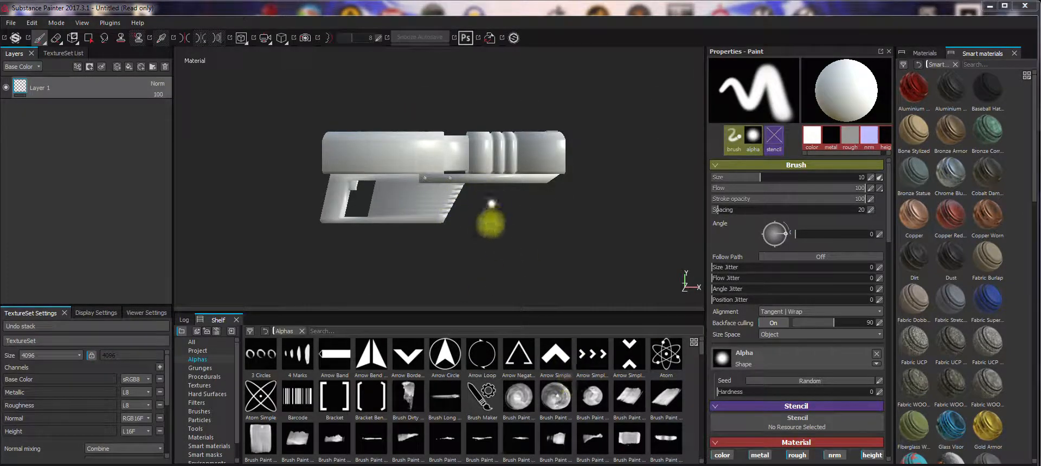
left_click_drag(492, 220, 535, 309, "alt")
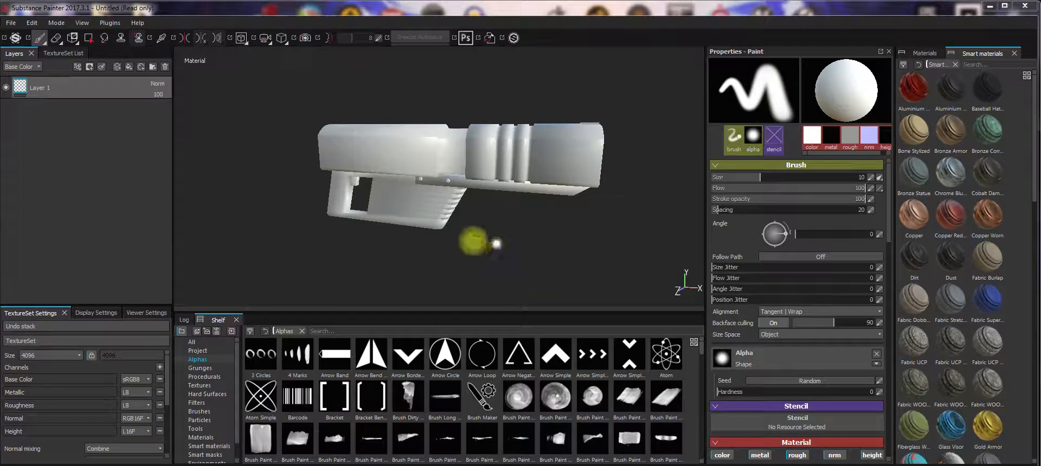
mouse_move(474, 241)
left_mouse_down("alt")
mouse_move(483, 215)
mouse_move(528, 227)
mouse_move(390, 239)
left_mouse_up("alt")
left_click_drag(493, 249, 378, 238, "alt")
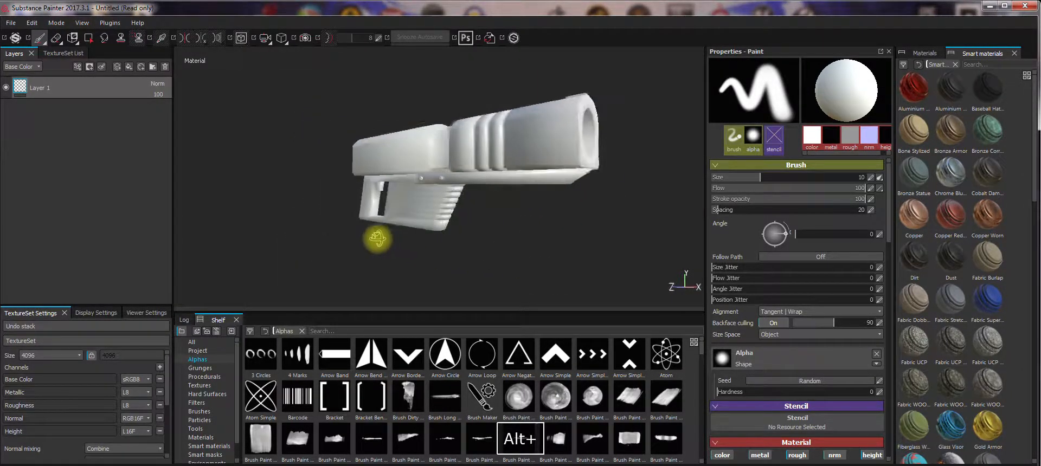
left_click_drag(488, 242, 586, 240, "alt")
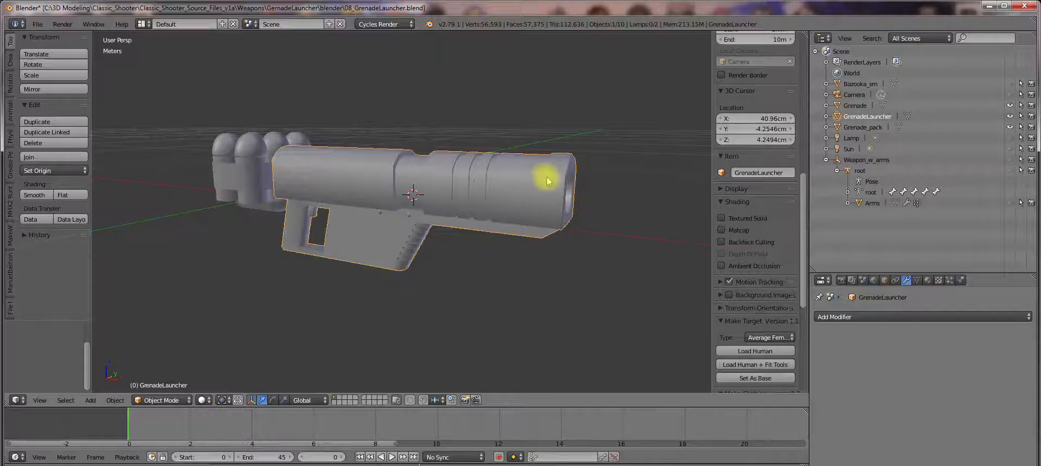
Step: Switch to Blender and add an Edge Split modifier with an 80° split angle to the GrenadeLauncher object
left_click(879, 116)
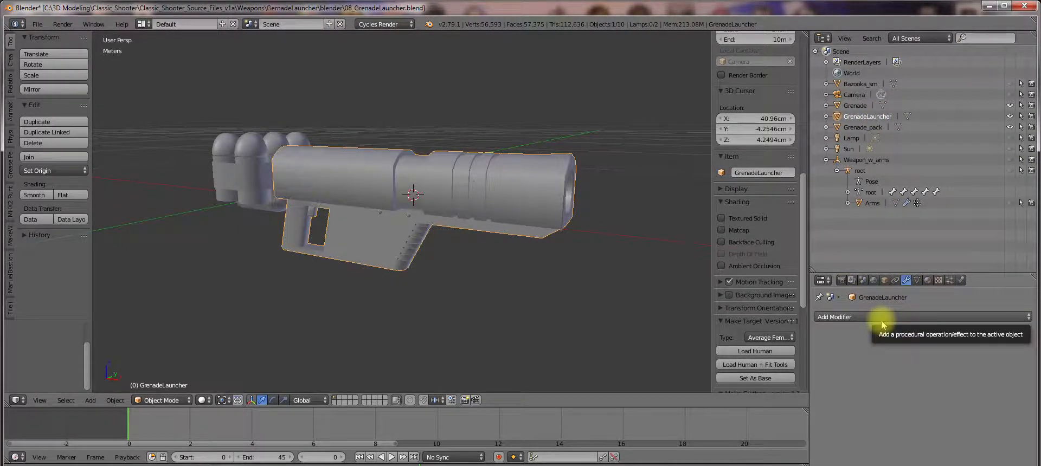
left_click(916, 318)
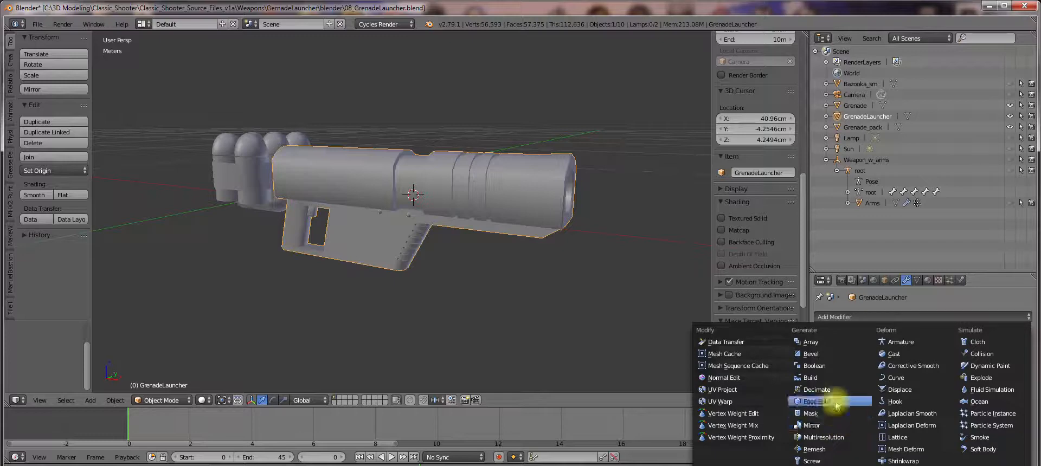
left_click(816, 402)
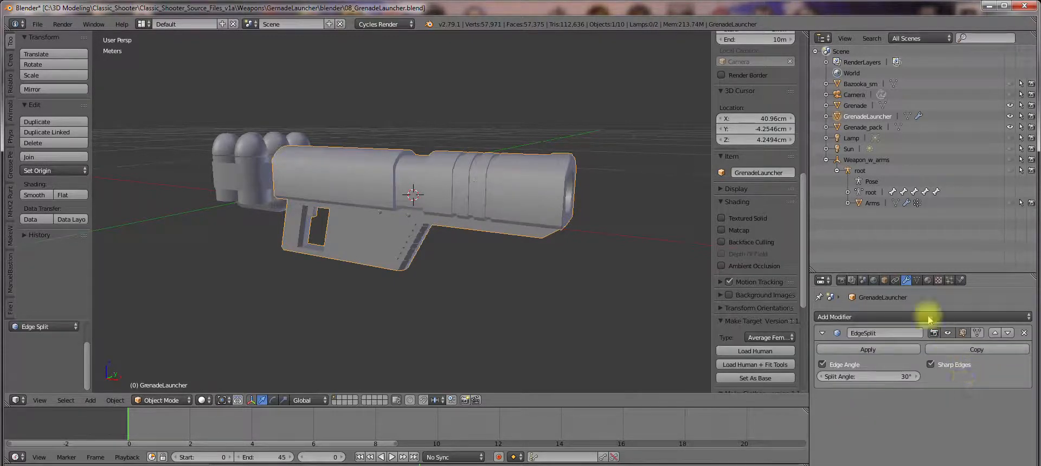
left_click(875, 377)
type("80")
key("Return")
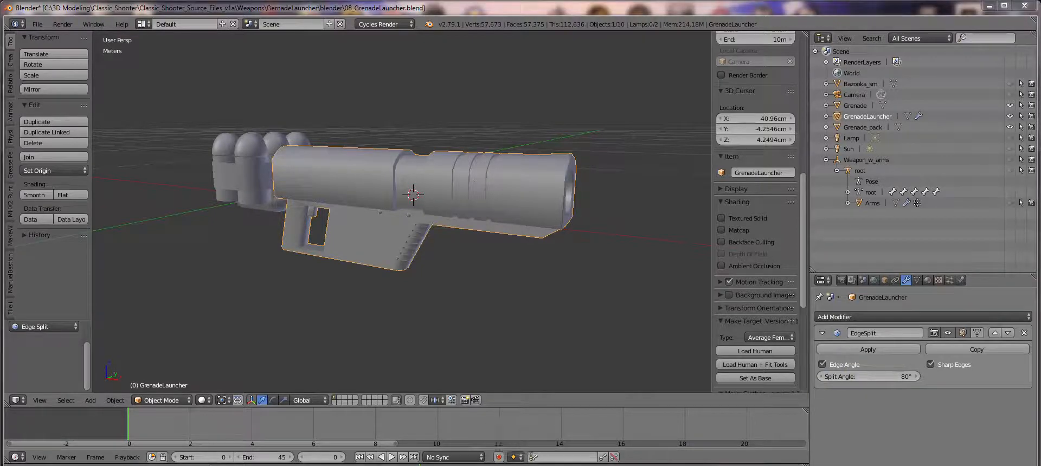
Step: Export the selected grenade launcher as FBX, overwriting GrenadeLauncher_sm_v2.fbx
left_click(33, 25)
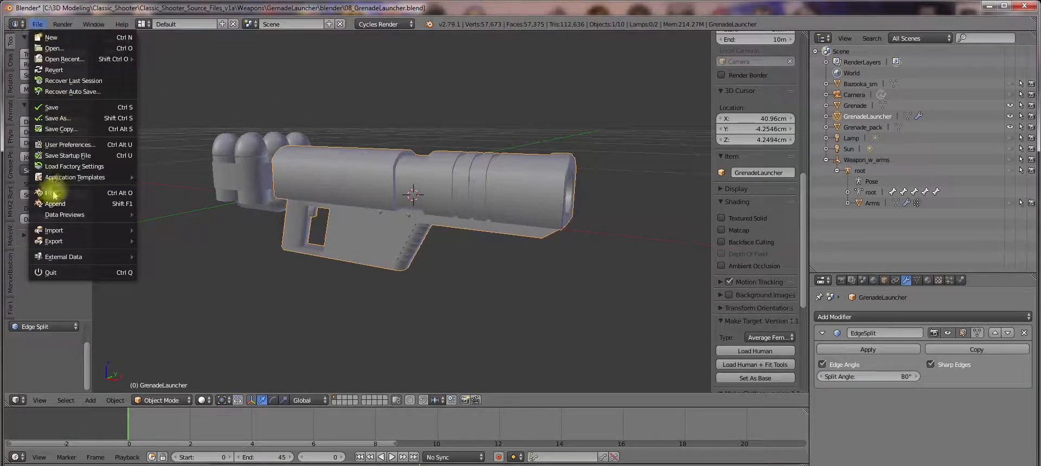
mouse_move(133, 241)
left_click(250, 259)
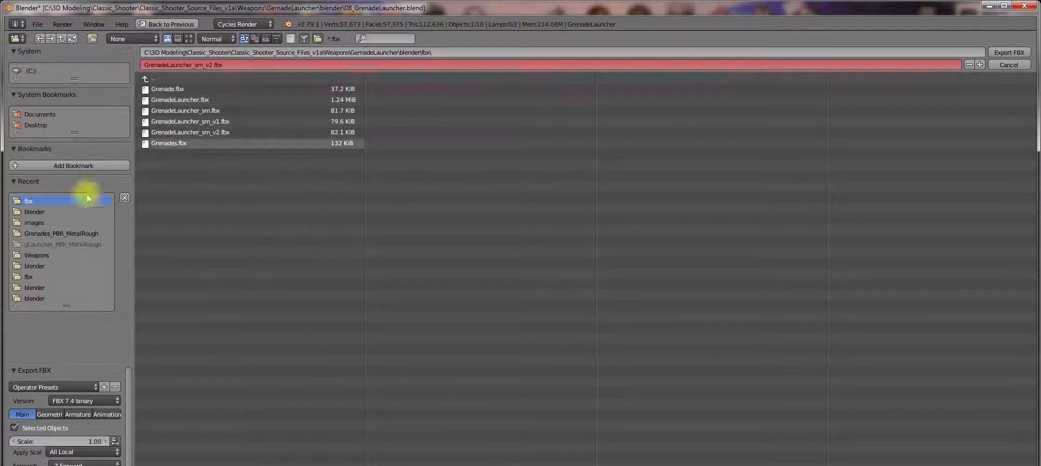
double_click(278, 132)
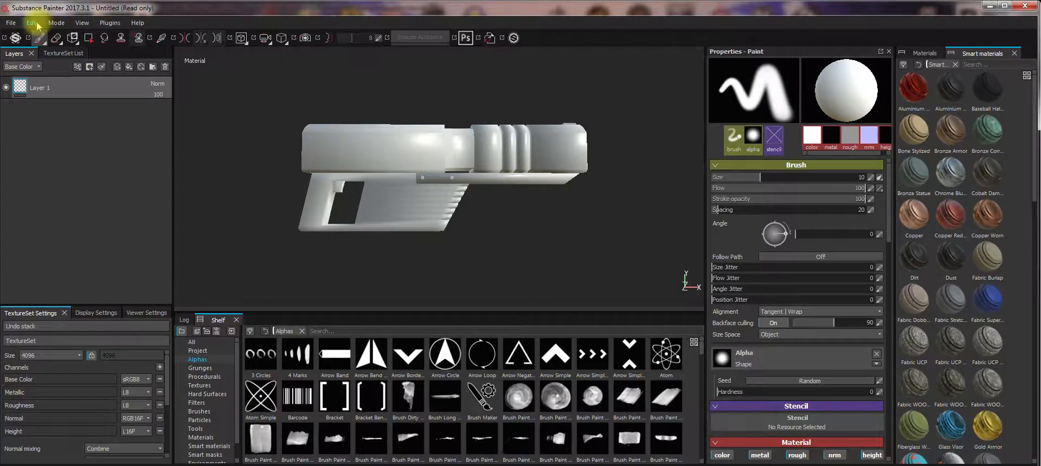
Step: Switch to Substance Painter and replace the project's mesh with GrenadeLauncher_sm_v2.fbx, checking the shading from another angle
left_click(34, 23)
left_click(49, 57)
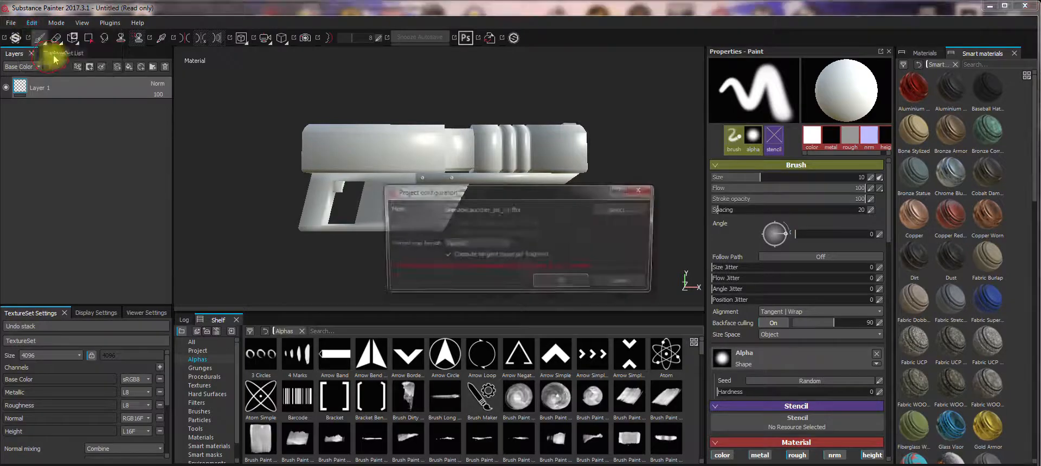
left_click(619, 210)
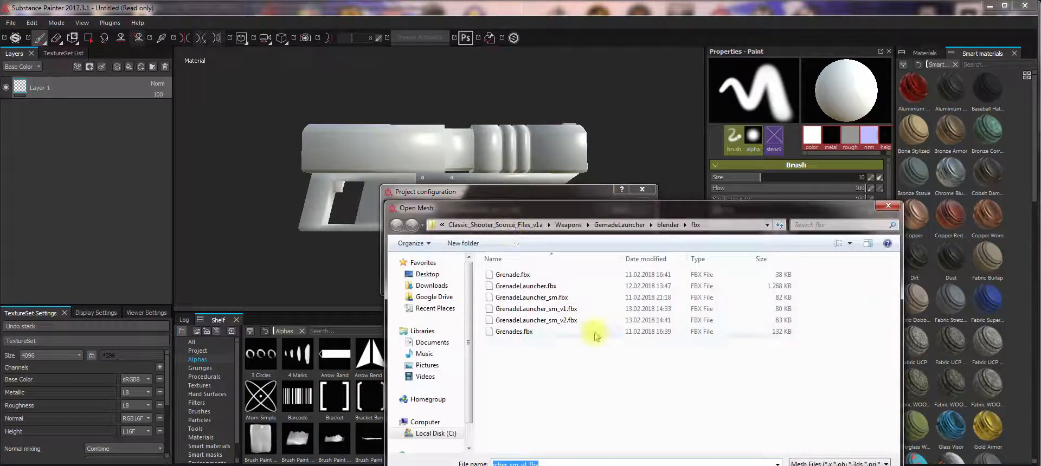
double_click(574, 321)
left_click(566, 283)
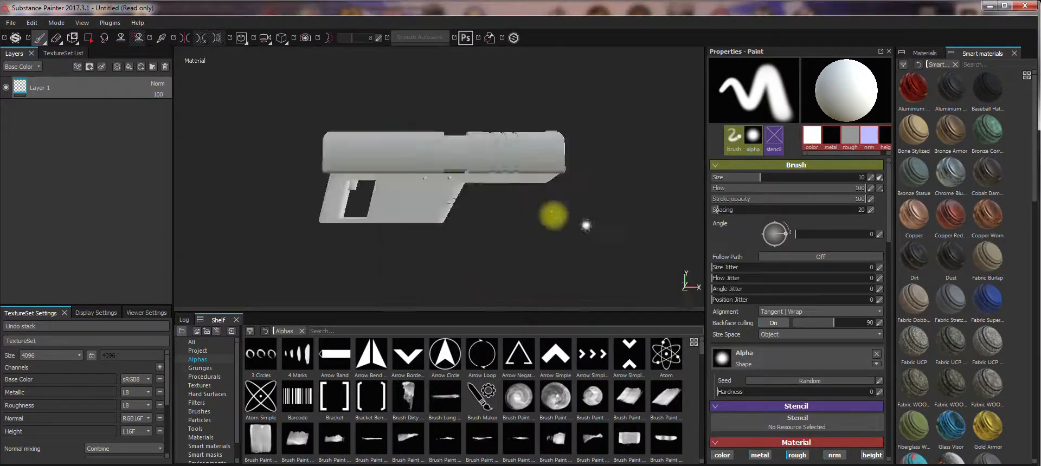
left_click_drag(491, 224, 498, 271, "alt")
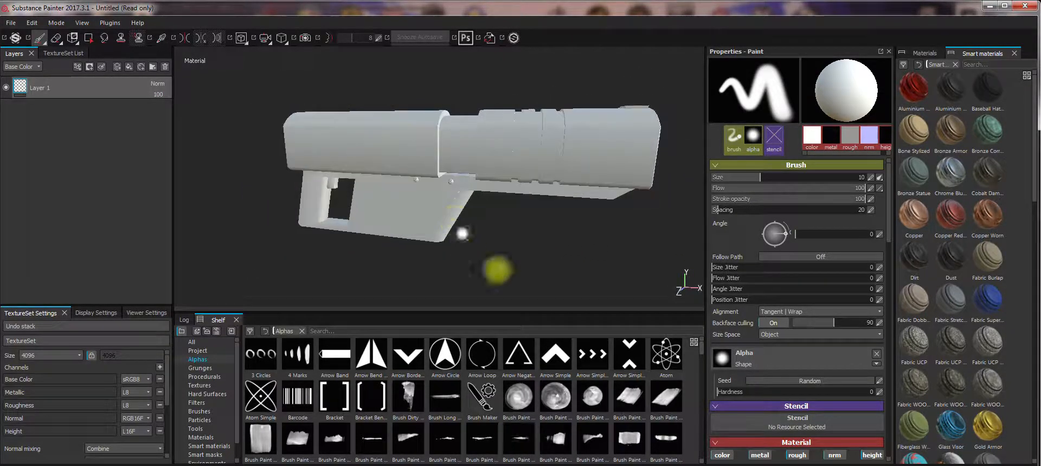
Step: Rename the texture set as GrenadeLauncher
left_click(54, 53)
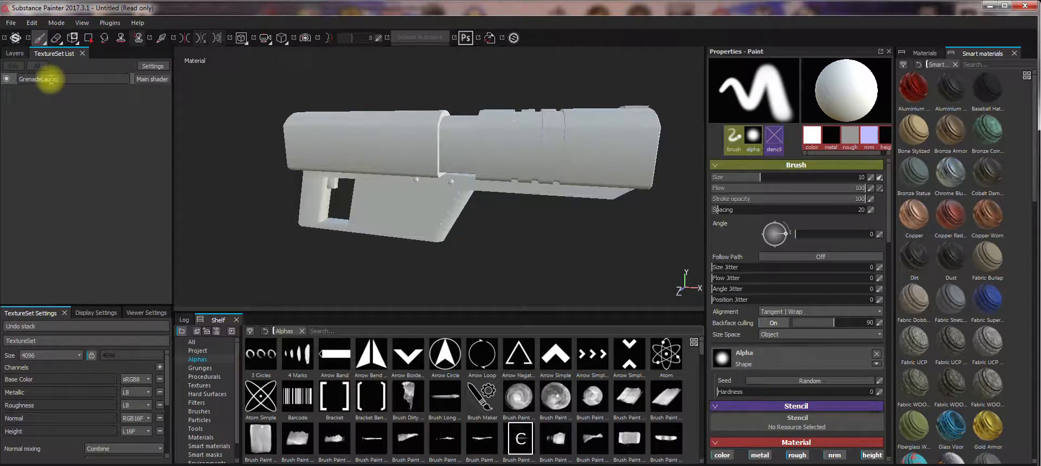
key("Return")
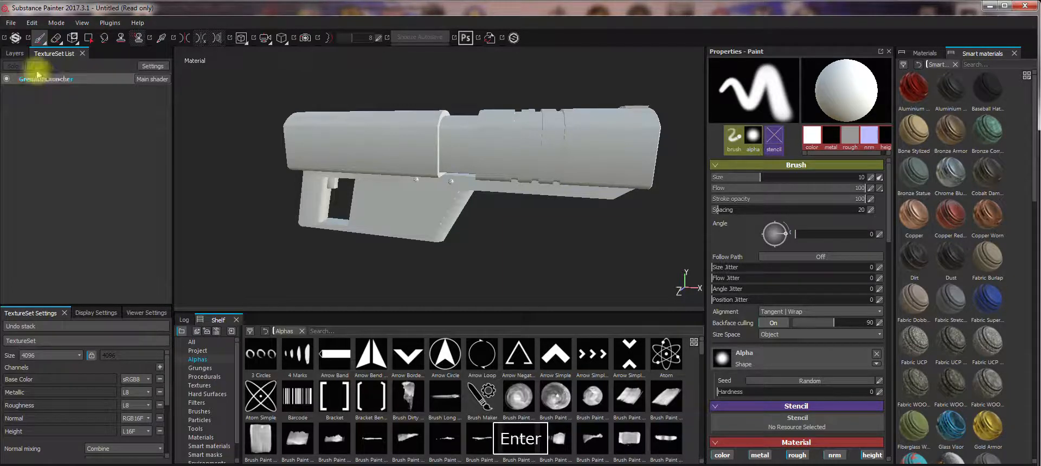
Step: Delete the default layer and add two layer folders named main and inner
left_click(15, 53)
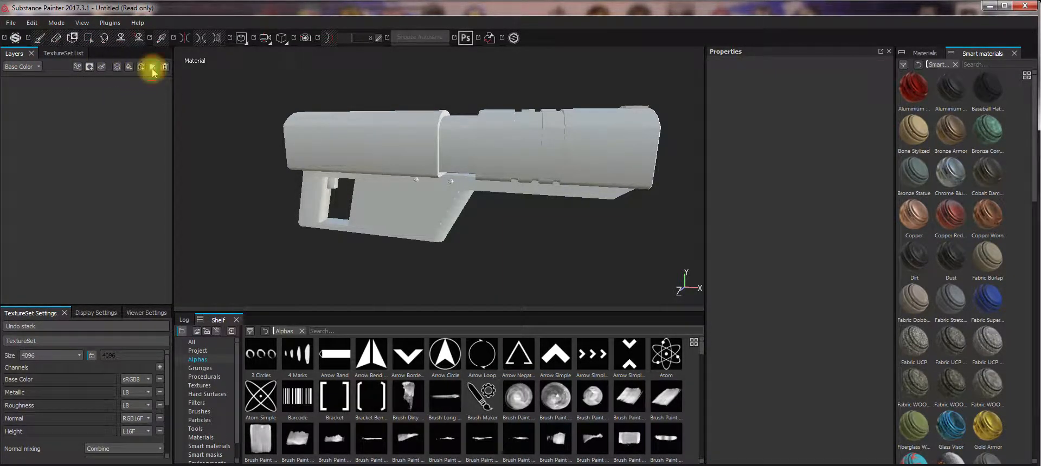
left_click(153, 68)
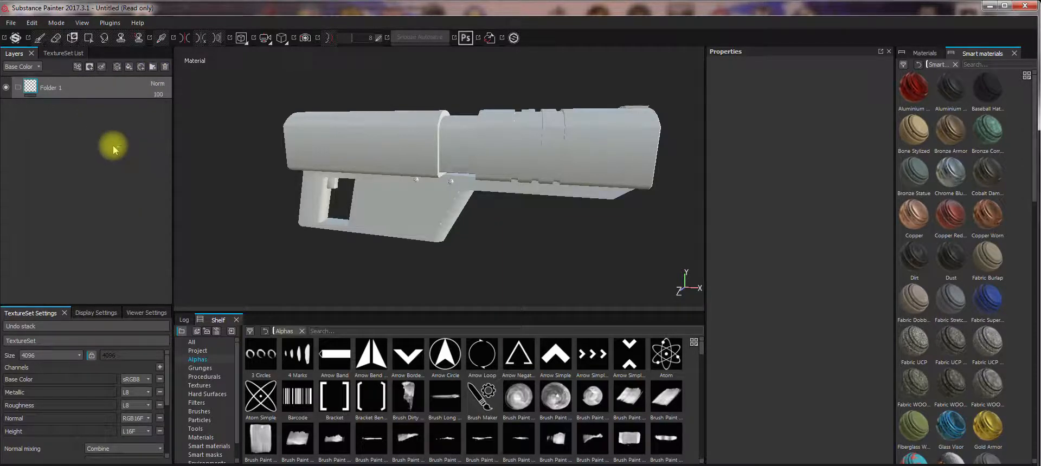
key("ctrl+shift+d")
double_click(70, 88)
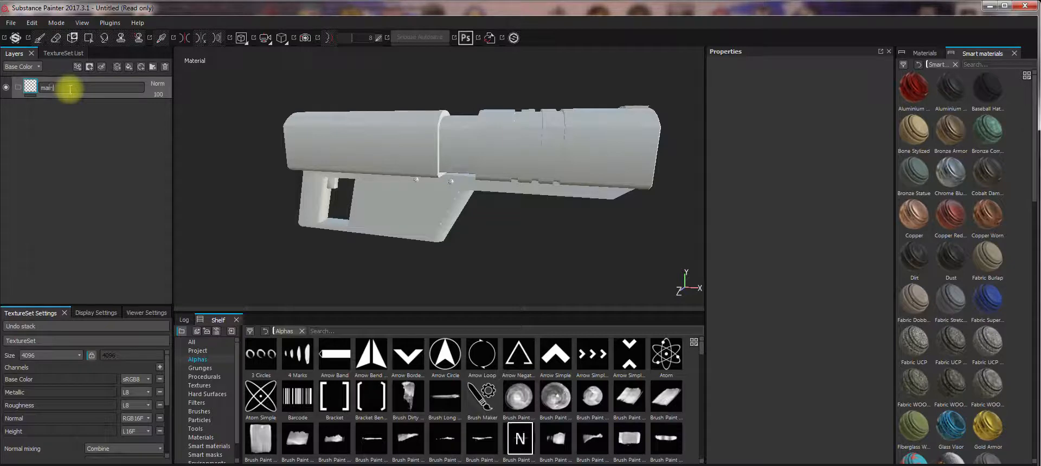
key("Return")
left_click(153, 67)
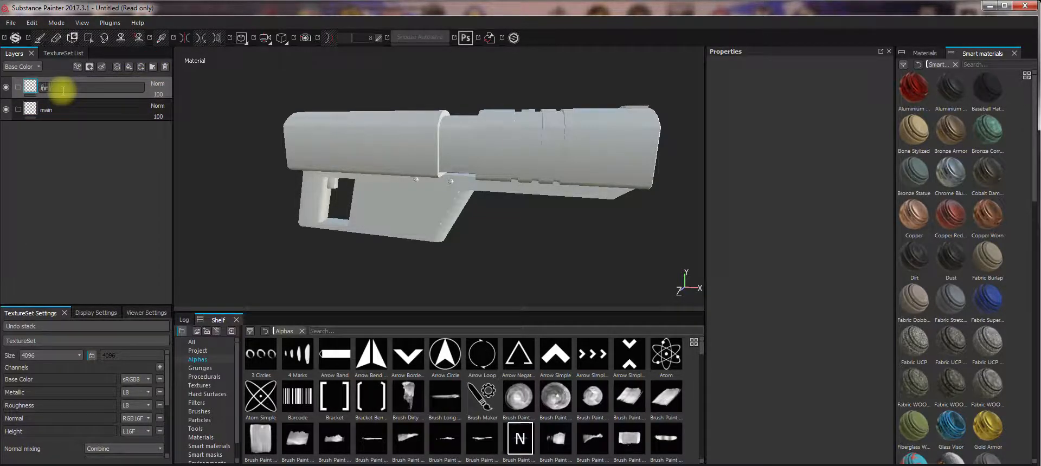
key("Return")
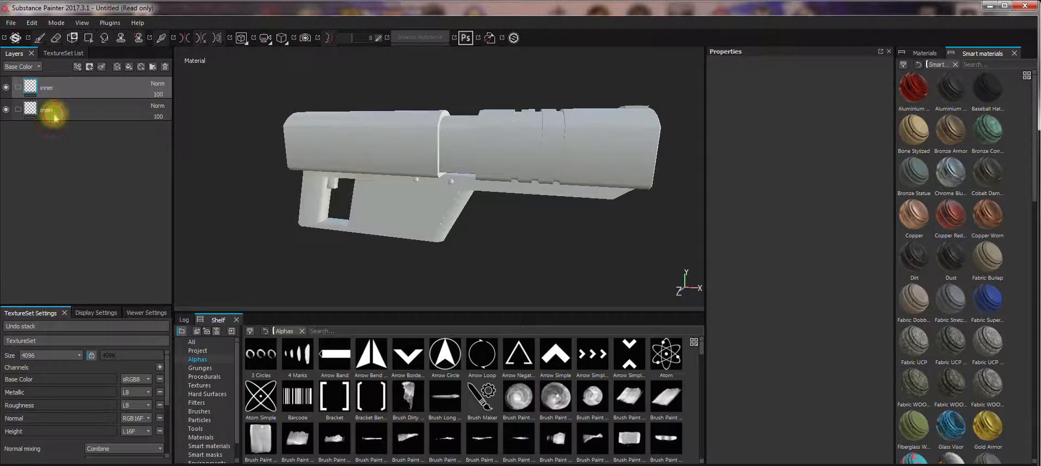
Step: Apply the Steel Gun Painted smart material inside the main folder
left_click(91, 116)
scroll(999, 281, "down", 10)
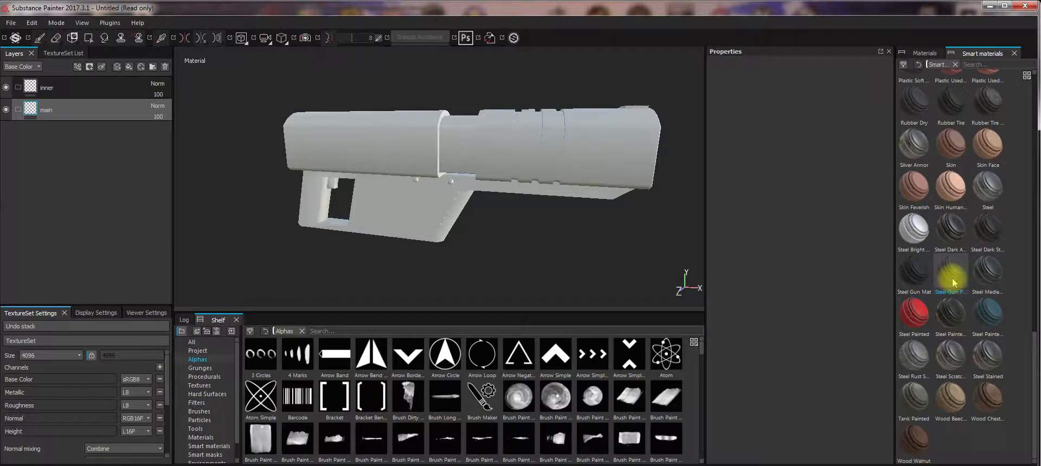
mouse_move(953, 283)
left_mouse_down()
mouse_move(51, 179)
mouse_move(83, 126)
mouse_move(67, 105)
mouse_move(73, 111)
left_mouse_up()
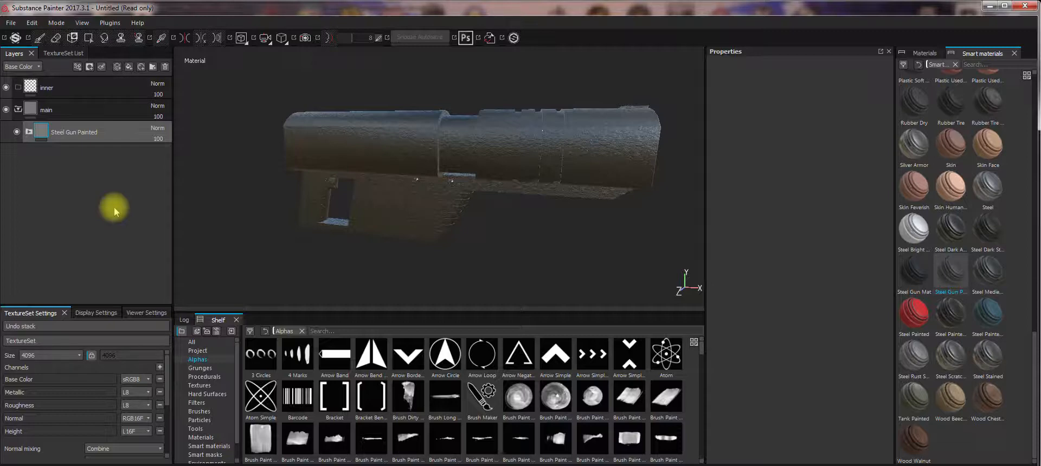
Step: Bake all the additional maps for the GrenadeLauncher texture set with an output size of 4096
scroll(99, 398, "down", 2)
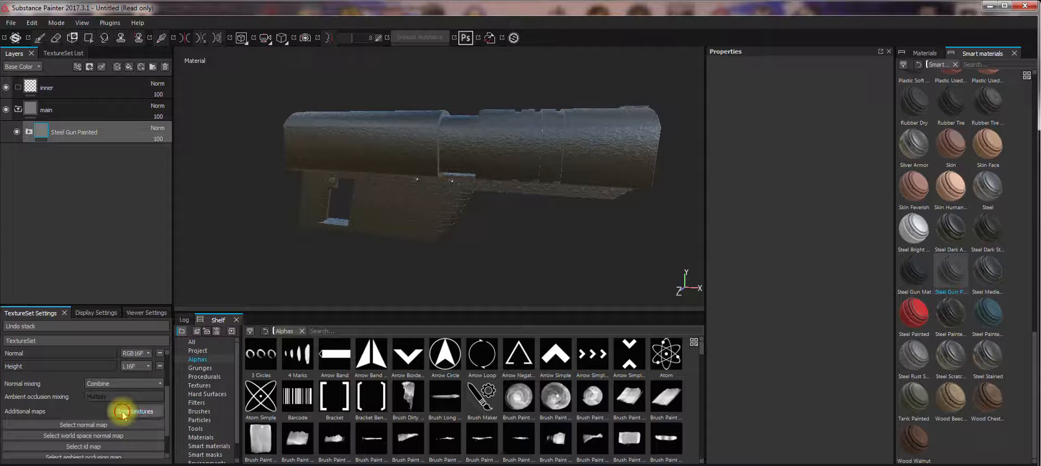
left_click(124, 412)
left_click(534, 93)
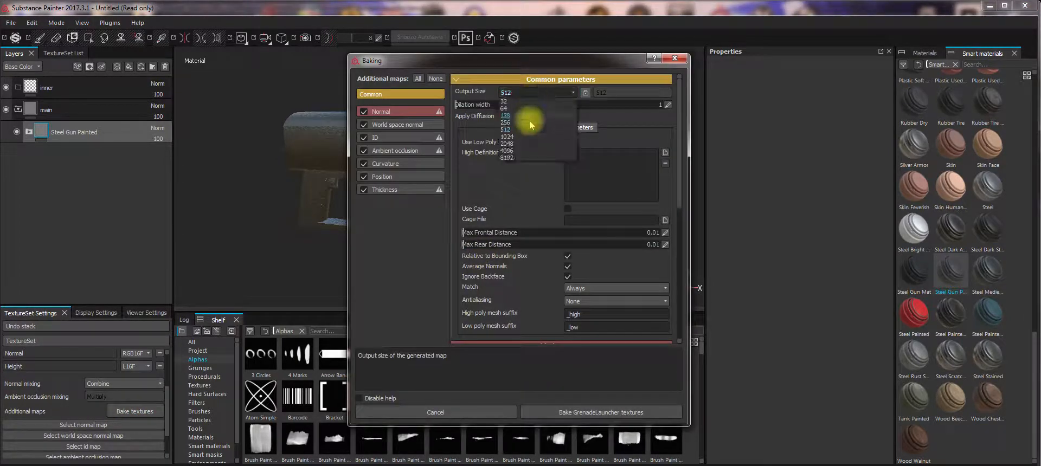
left_click(525, 151)
left_click(581, 413)
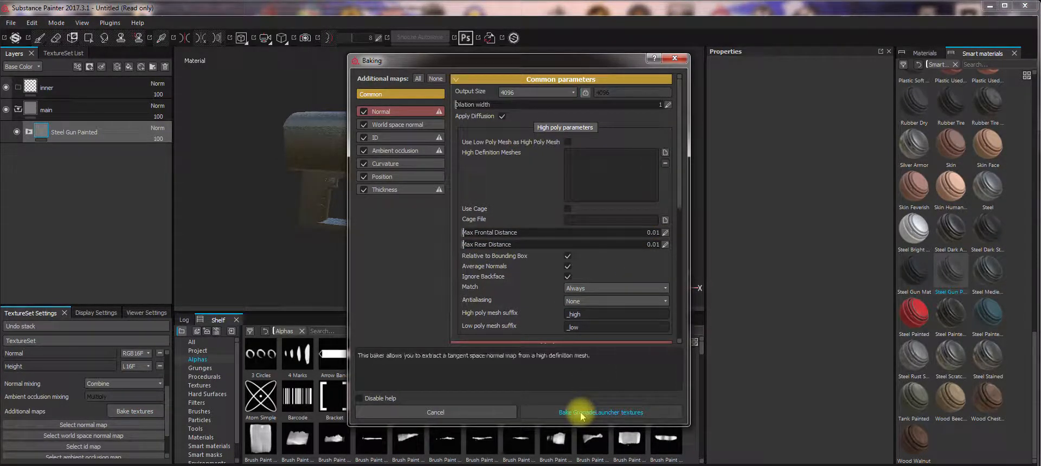
left_click(581, 413)
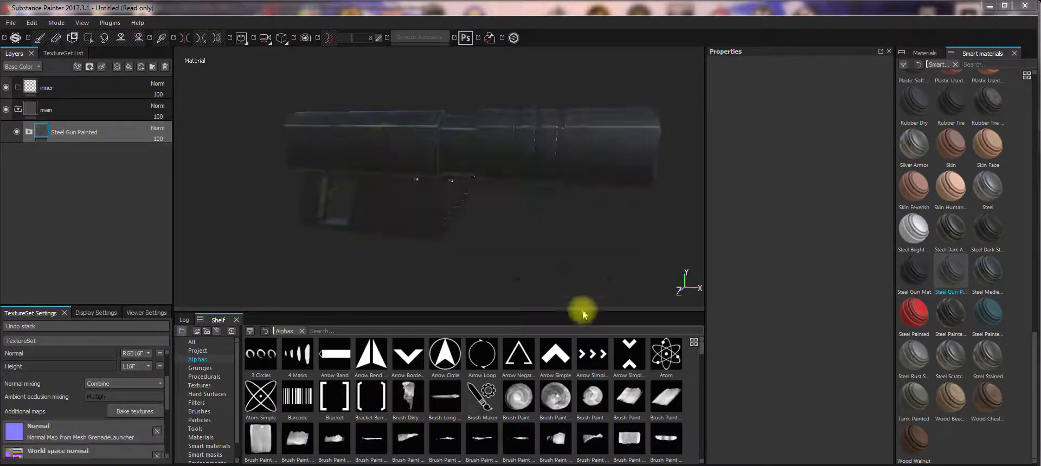
Step: Add a black mask to the main folder and invert the mask
left_click_drag(521, 225, 444, 205, "alt")
right_click_drag(444, 204, 453, 222, "alt")
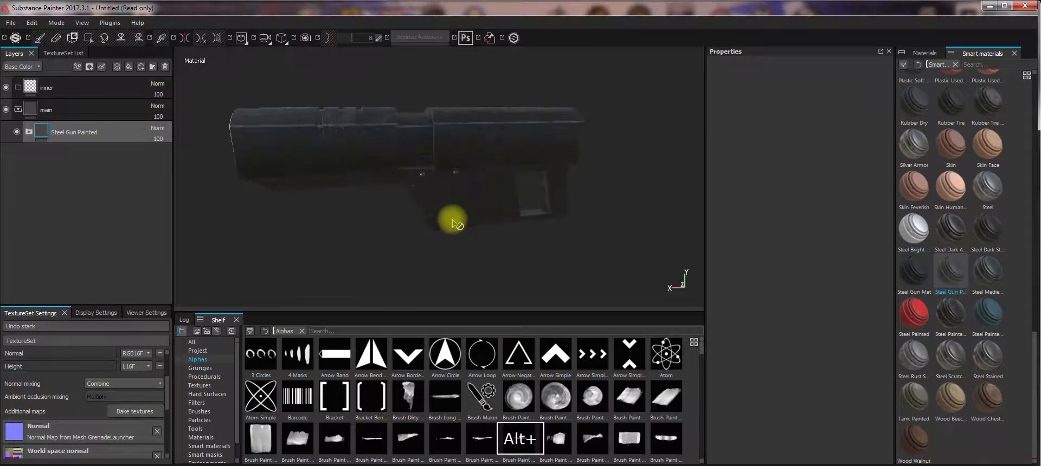
middle_click_drag(453, 222, 471, 233, "alt")
right_click(49, 113)
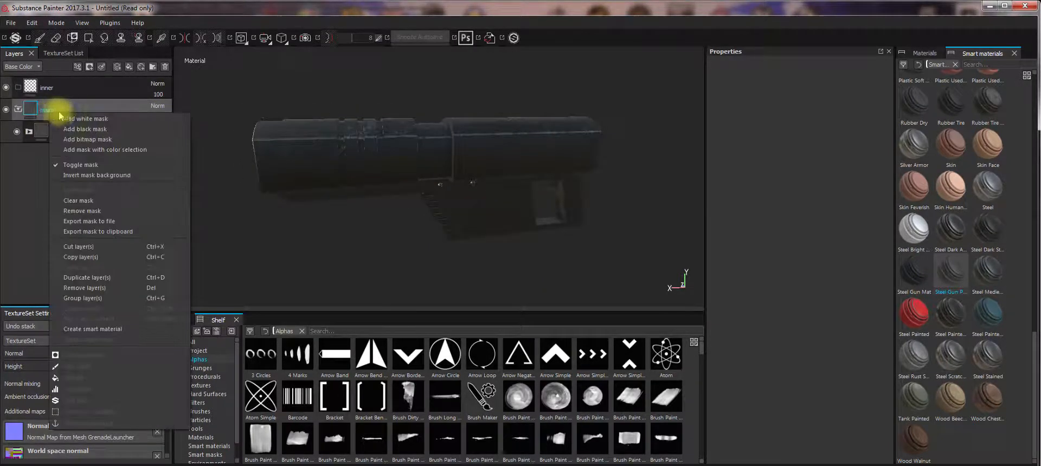
left_click(76, 129)
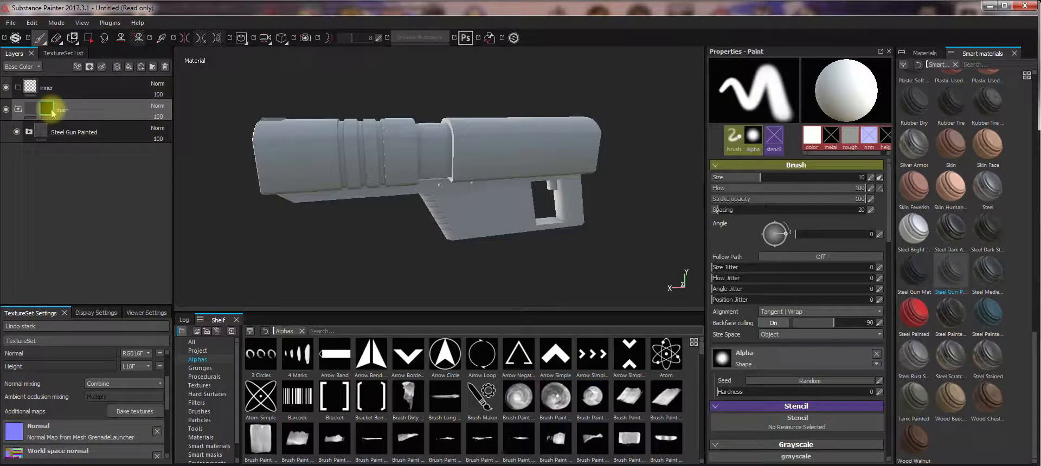
right_click(52, 111)
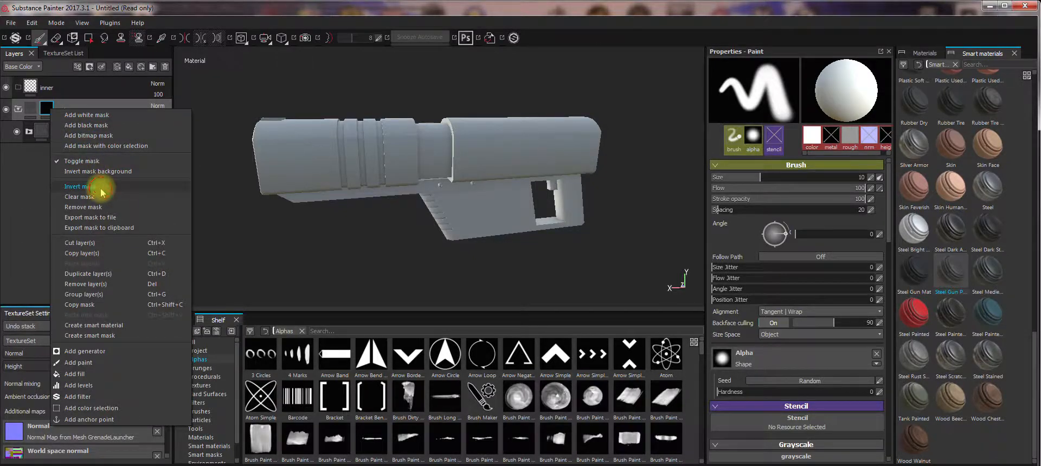
left_click(87, 187)
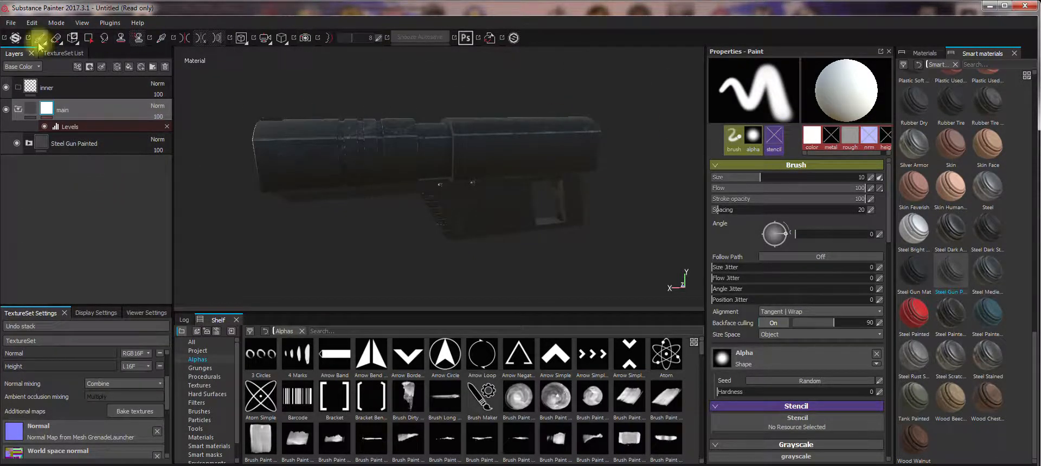
Step: Remove the recessed inner barrel section between the two body parts from the main folder's mask with Polygon Fill
left_click(90, 41)
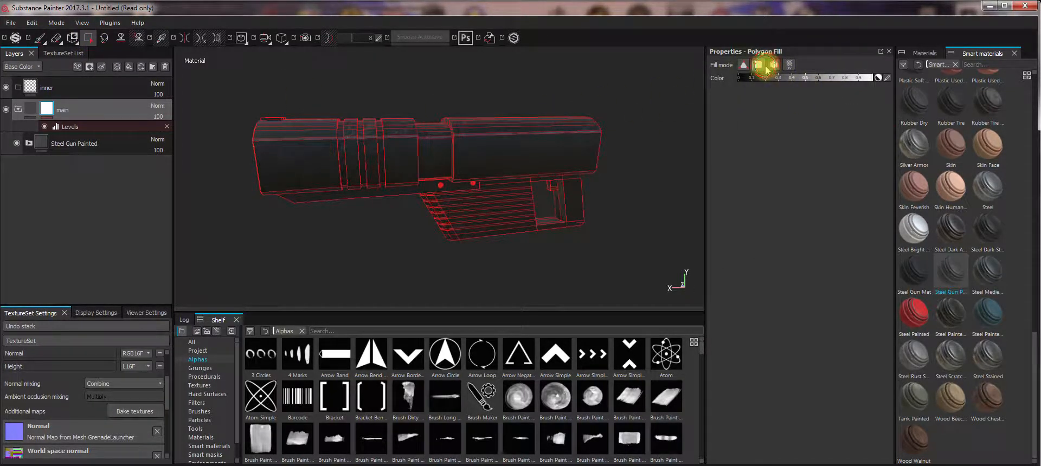
left_click_drag(392, 117, 363, 107, "alt")
right_click_drag(406, 106, 439, 242, "alt")
middle_click_drag(434, 165, 453, 220, "alt")
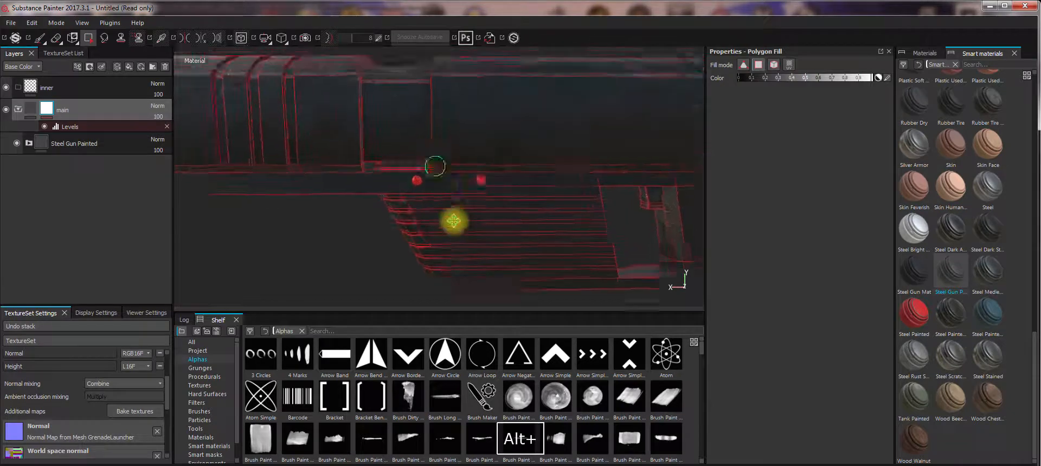
left_click(420, 173)
left_click_drag(445, 160, 174, 167, "alt")
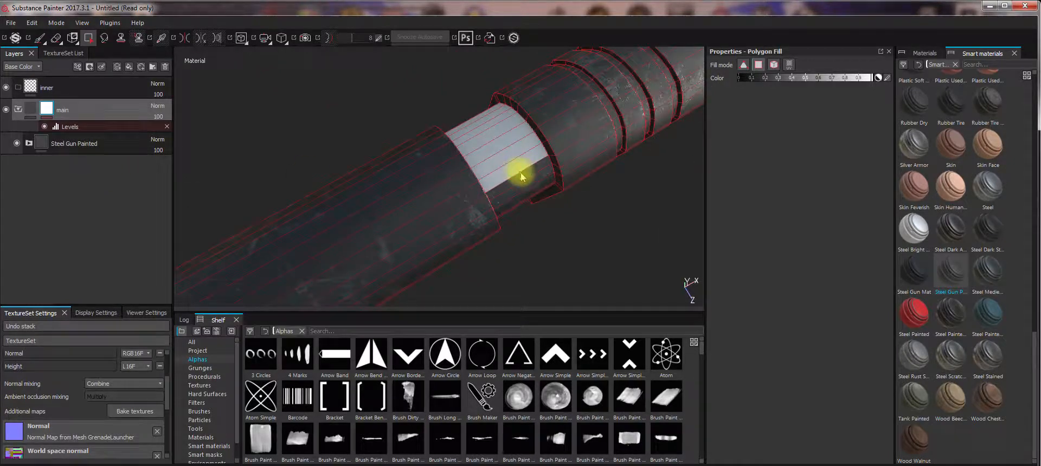
left_click_drag(530, 200, 494, 178, "alt")
left_click(540, 142)
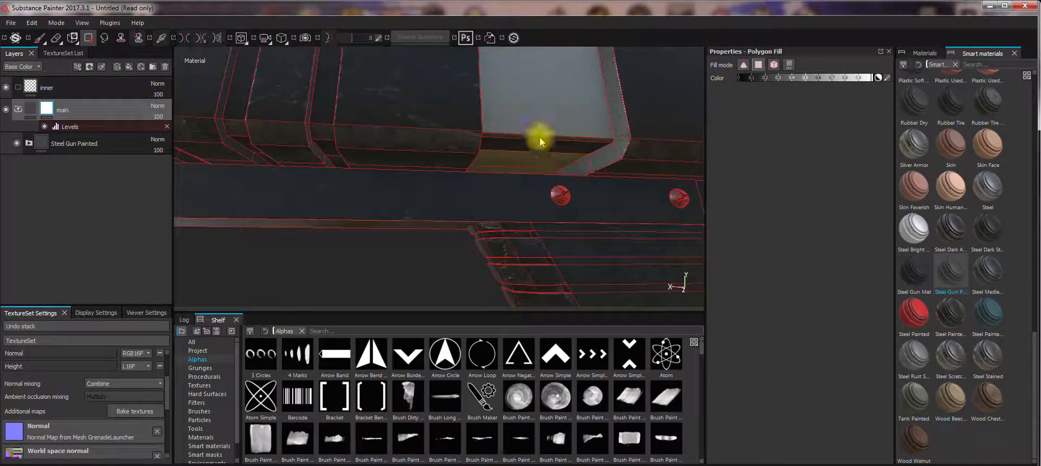
Step: Restore the rear body face in the main folder's mask by polygon filling it with black, and check both sides of the model
left_click_drag(541, 144, 649, 205, "alt")
right_click_drag(475, 150, 470, 165, "alt")
left_click_drag(470, 164, 425, 167, "alt")
middle_click_drag(425, 167, 516, 203, "alt")
left_click_drag(862, 79, 746, 87)
left_click(351, 142)
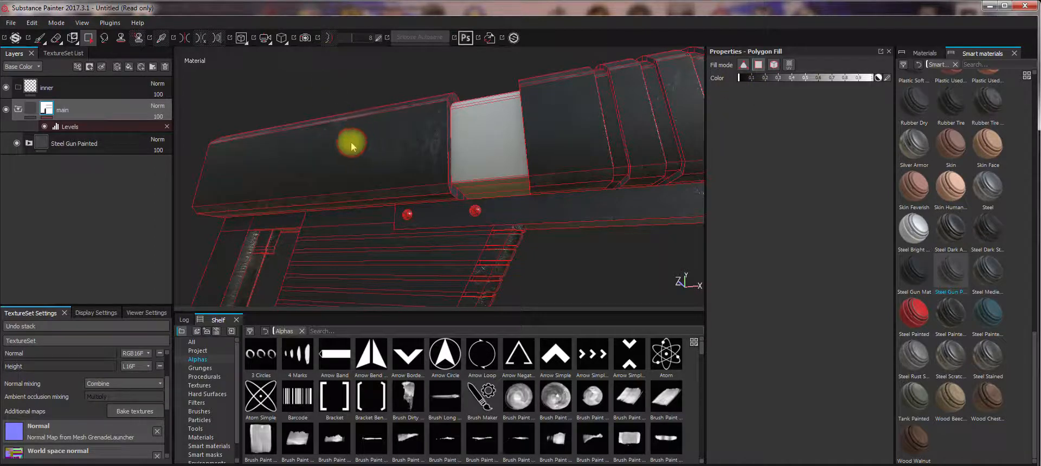
left_click_drag(457, 237, 637, 151, "alt")
left_click_drag(572, 232, 624, 162, "alt")
left_click_drag(573, 223, 518, 232, "alt")
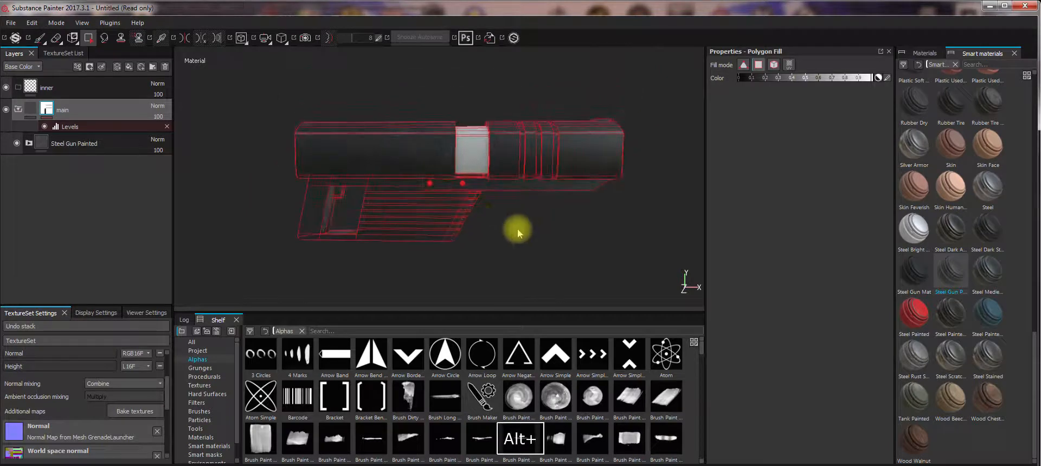
Step: Add a black mask to the inner folder, paste the main folder's mask into it and invert it
right_click(48, 108)
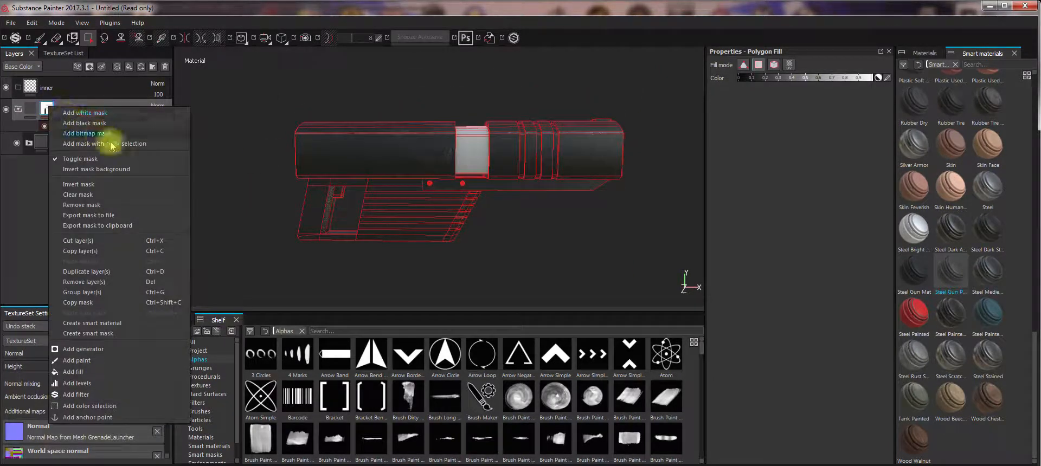
left_click(79, 302)
right_click(54, 91)
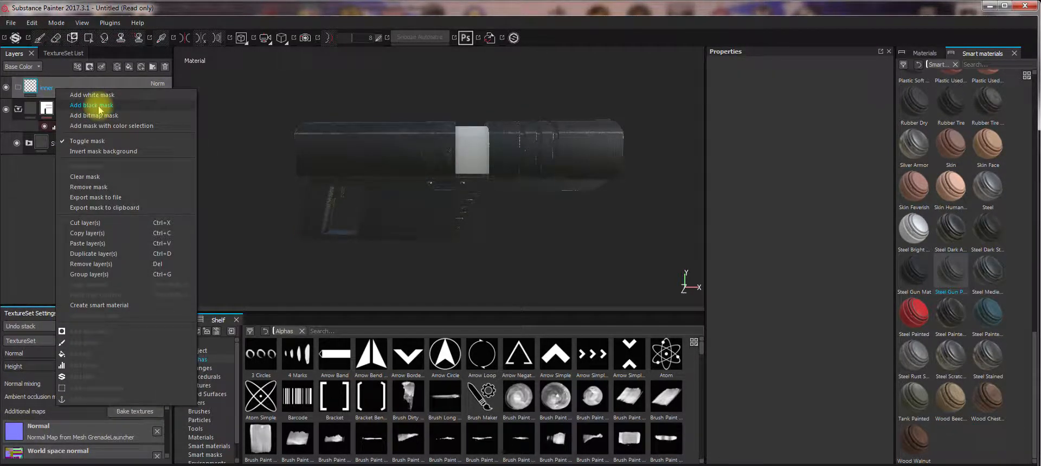
left_click(98, 105)
right_click(47, 87)
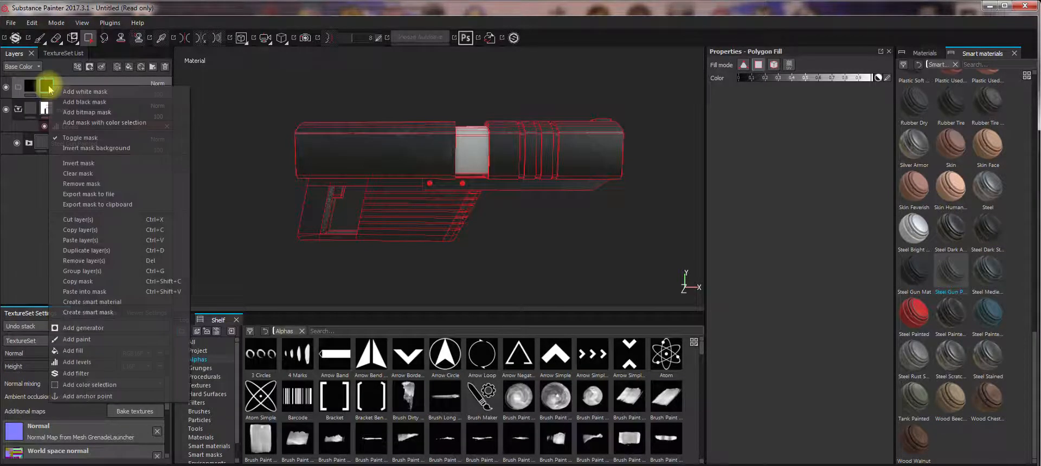
left_click(90, 293)
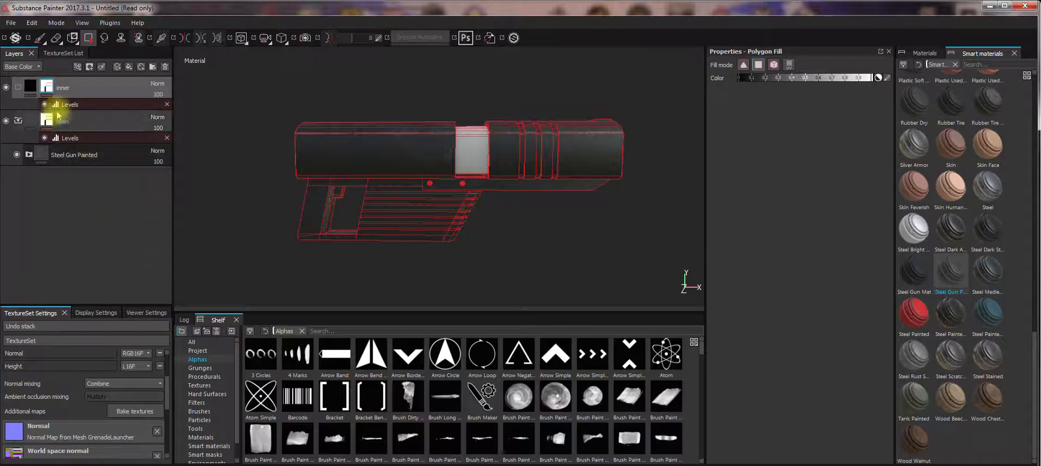
right_click(48, 88)
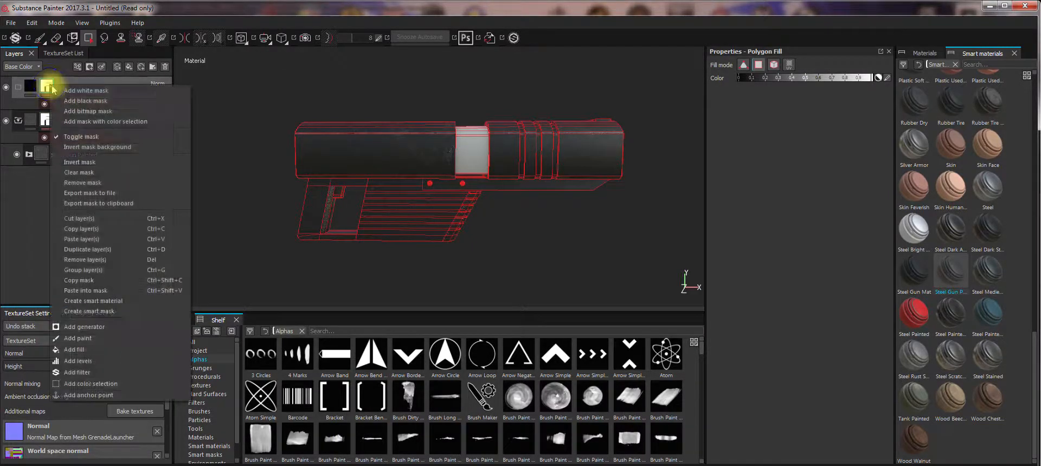
left_click(79, 162)
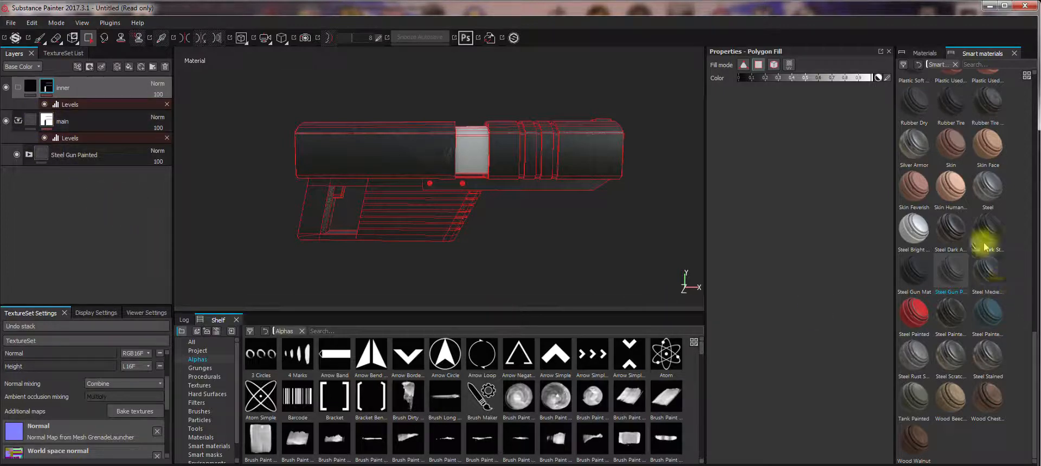
Step: Add a fill layer inside the inner folder and name it metal
left_click(129, 67)
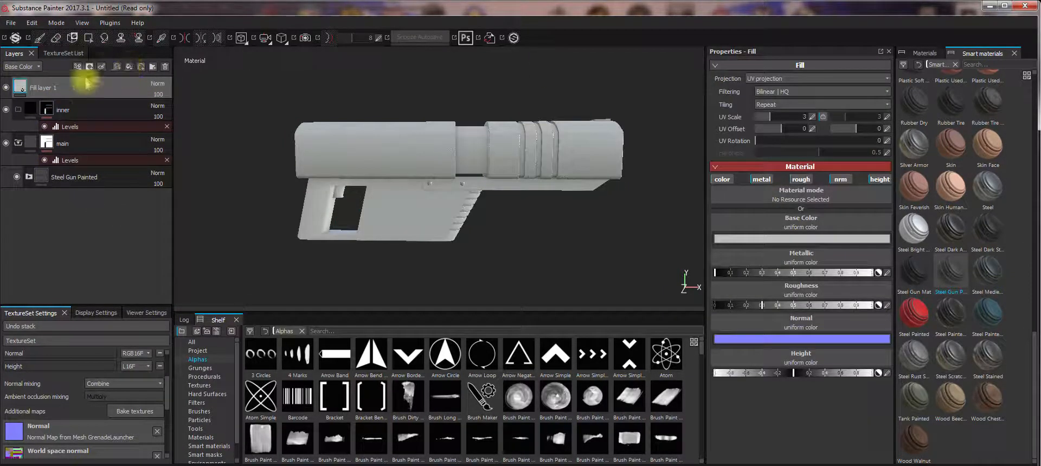
left_click_drag(69, 109, 78, 101)
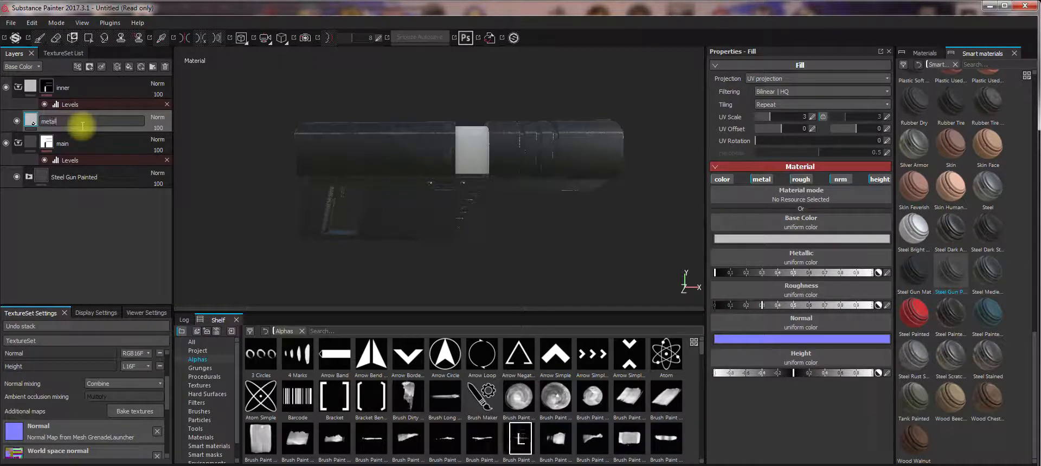
key("Return")
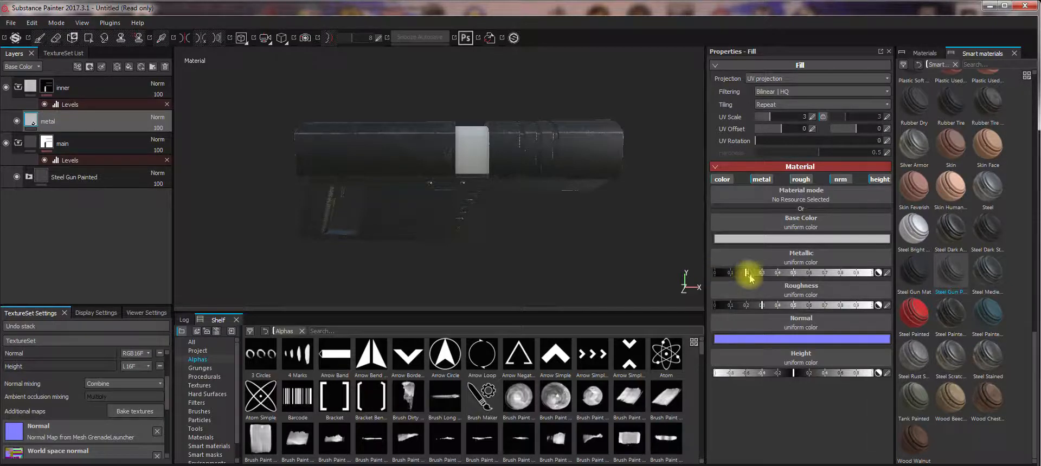
Step: Set the metal layer's metallic to maximum and its roughness to about 0.05
left_click_drag(750, 276, 882, 282)
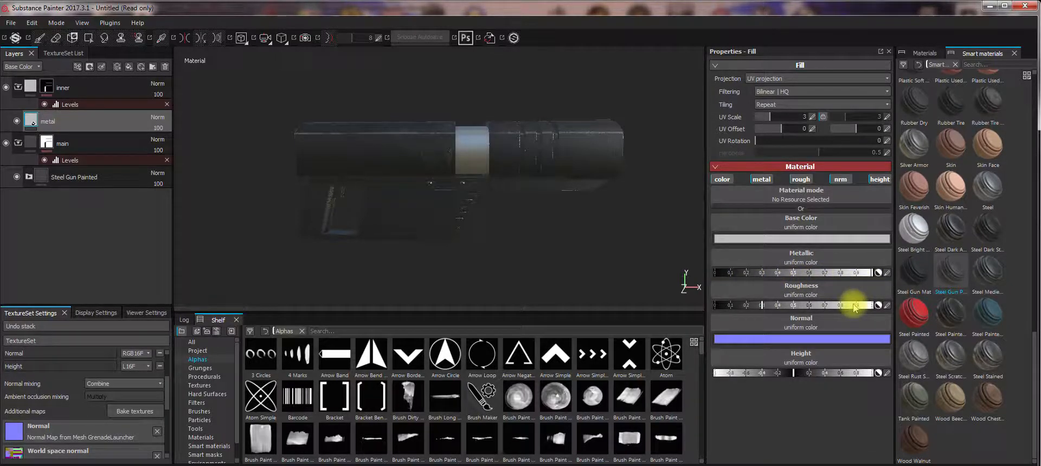
left_click_drag(855, 307, 723, 317)
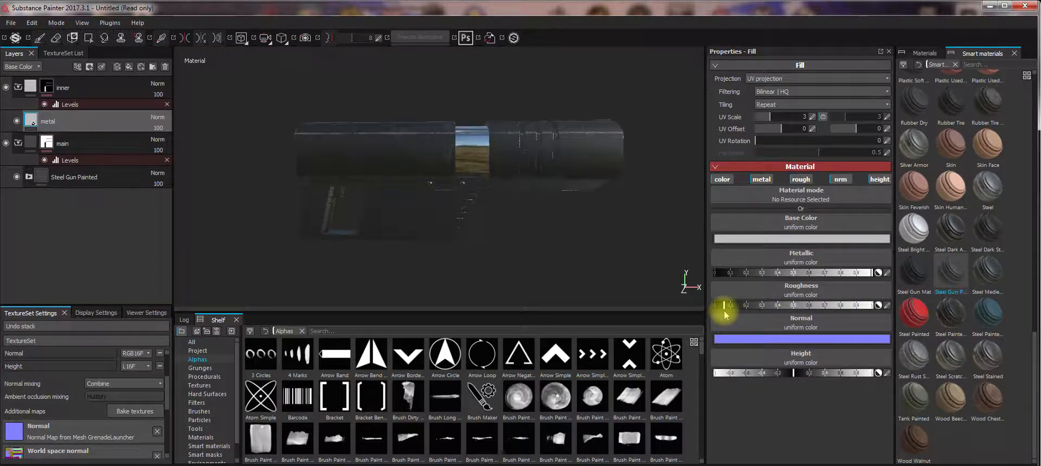
left_click_drag(525, 235, 217, 213, "alt")
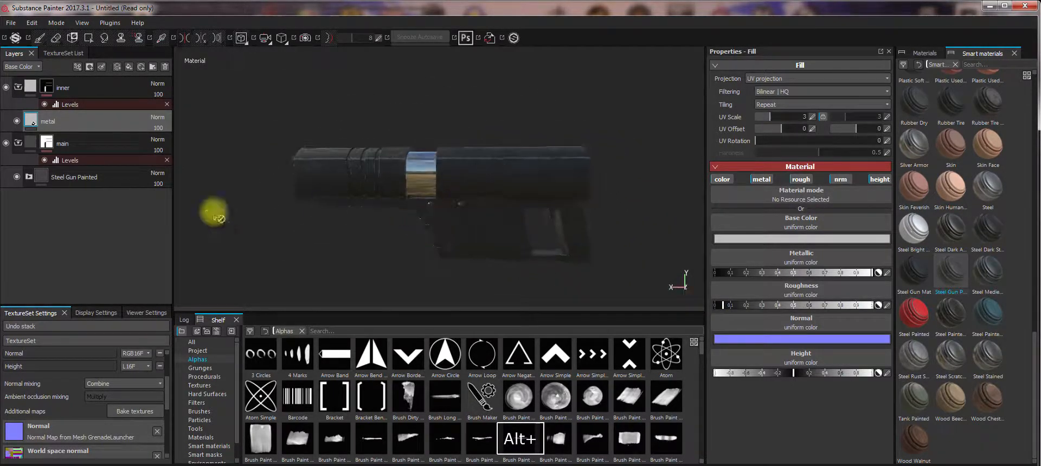
Step: Change Color 01 of the Base Metal layer in Steel Gun Painted to dark teal green
left_click(30, 179)
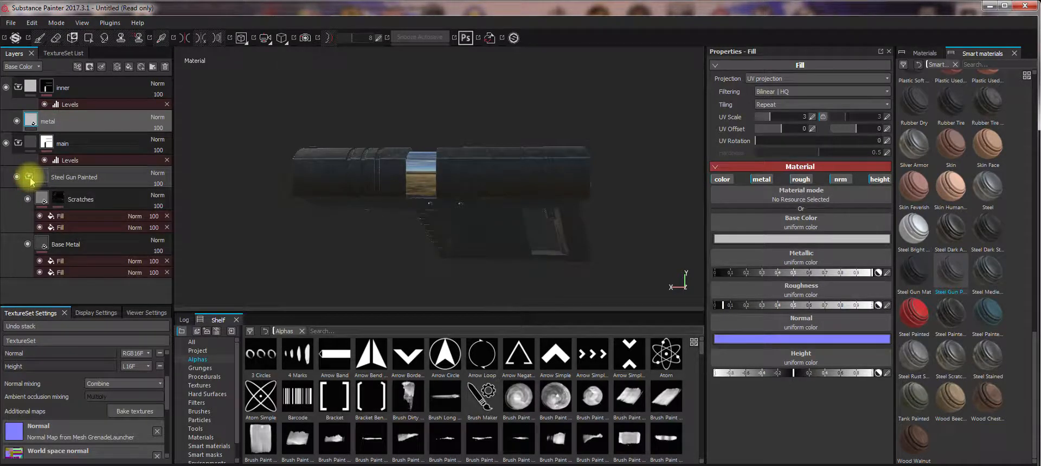
double_click(69, 179)
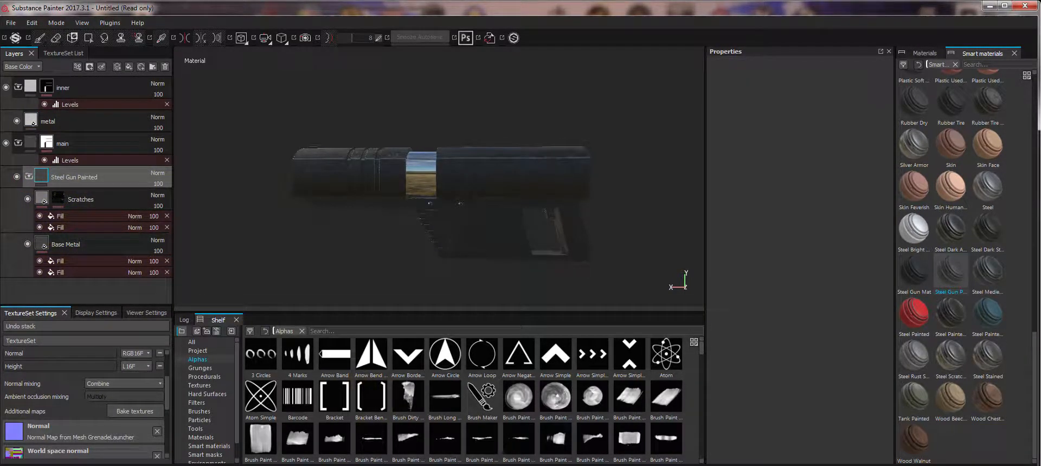
left_click(40, 247)
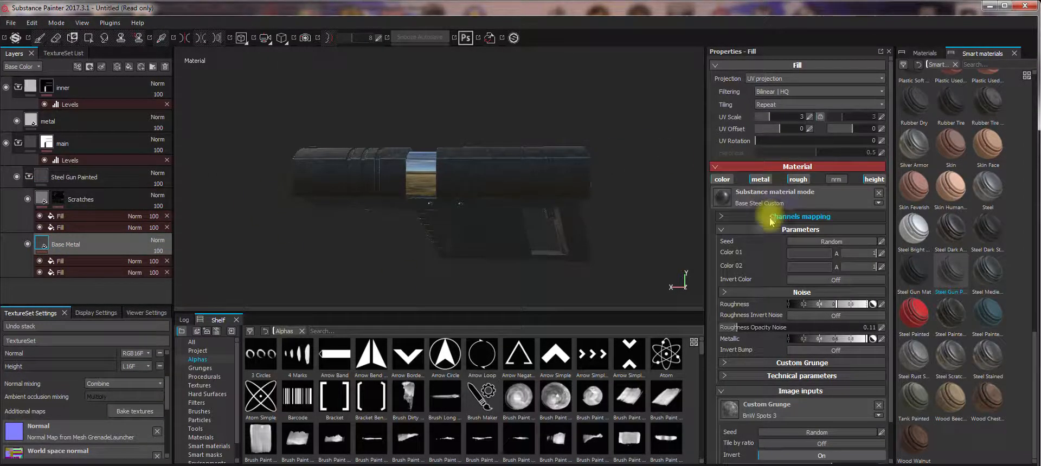
left_click(804, 258)
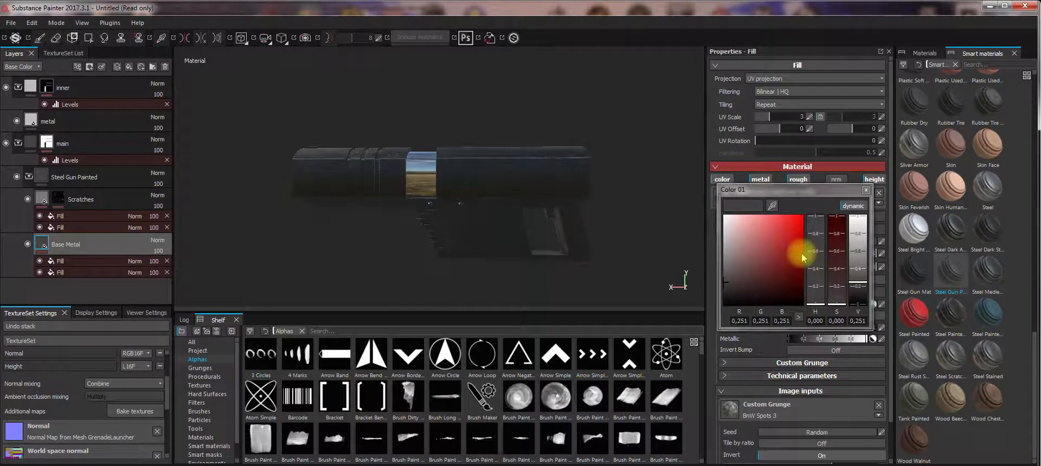
left_click(782, 274)
left_click_drag(816, 244, 825, 273)
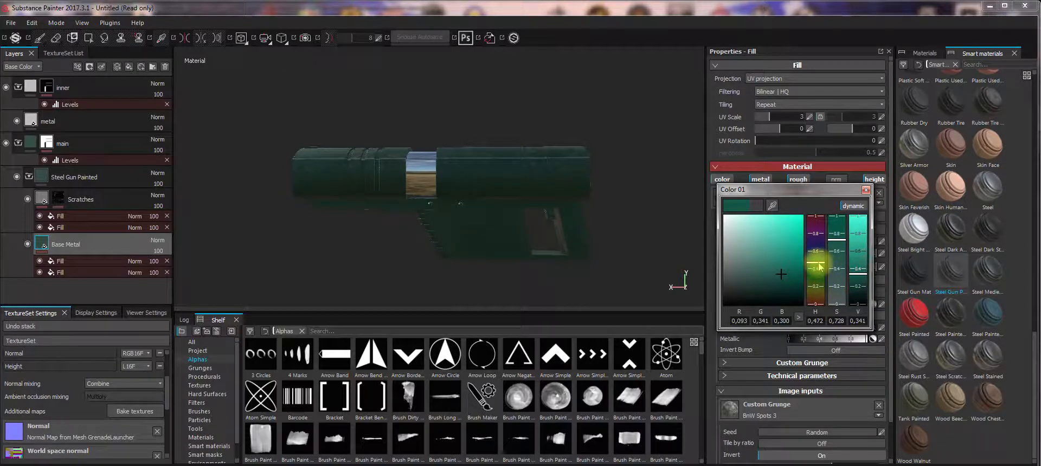
left_click(857, 280)
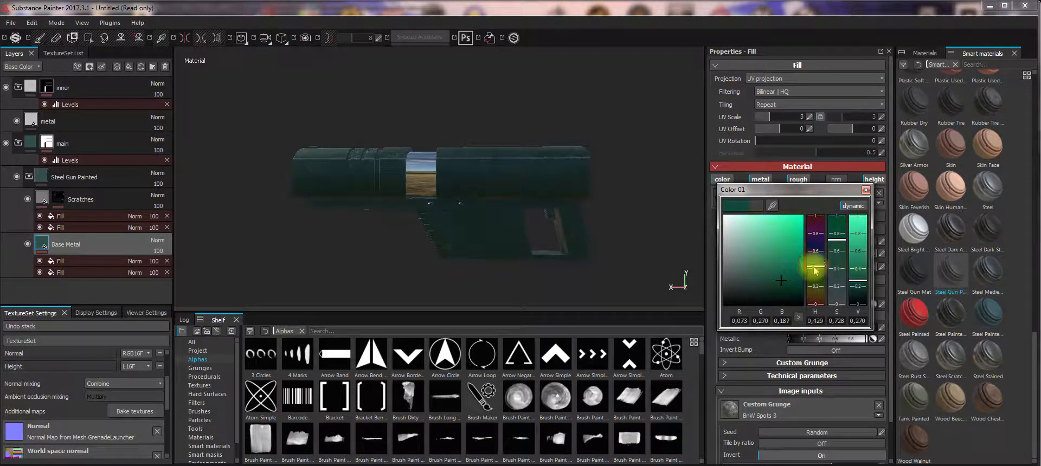
Step: Refine Base Metal's Color 01 to a darker green, RGB 0.036, 0.196, 0.093, and adjust its roughness to a high value
left_click_drag(488, 179, 572, 239, "alt")
left_click_drag(818, 267, 820, 271)
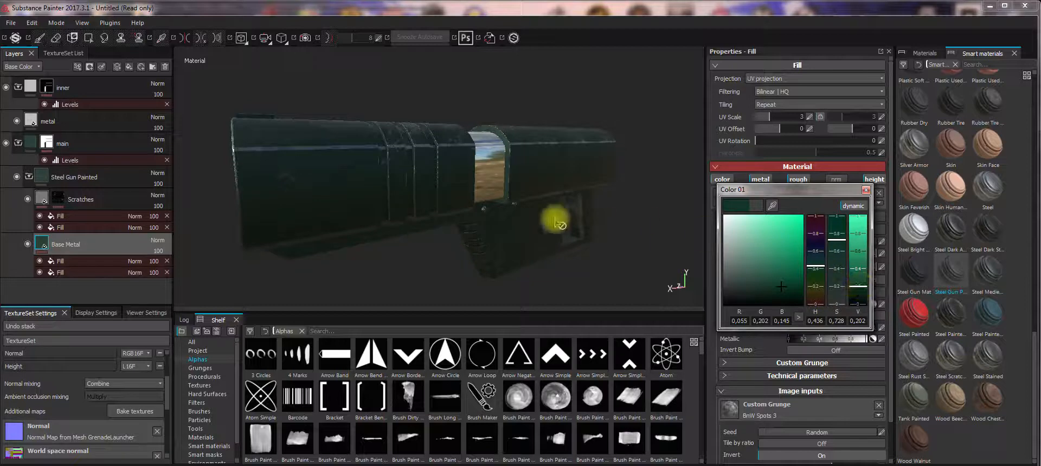
left_click_drag(554, 226, 698, 249, "alt")
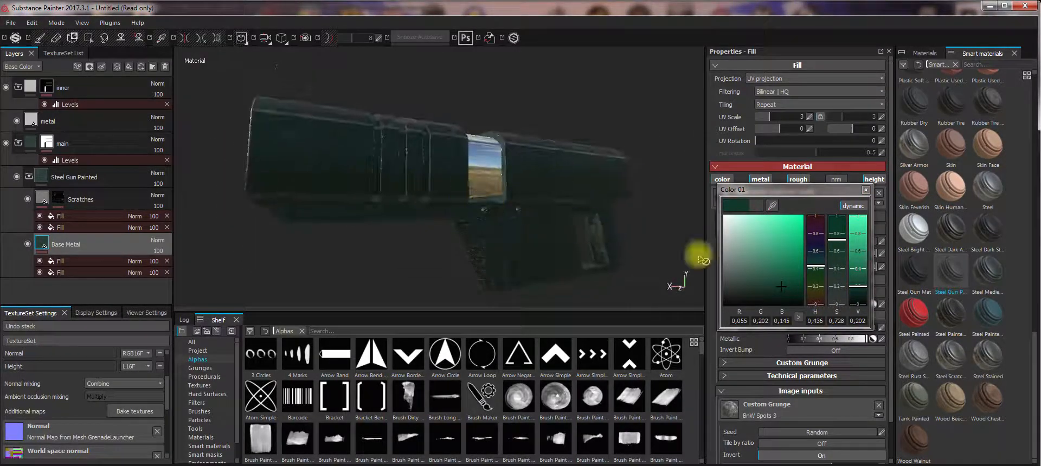
left_click_drag(866, 284, 861, 290)
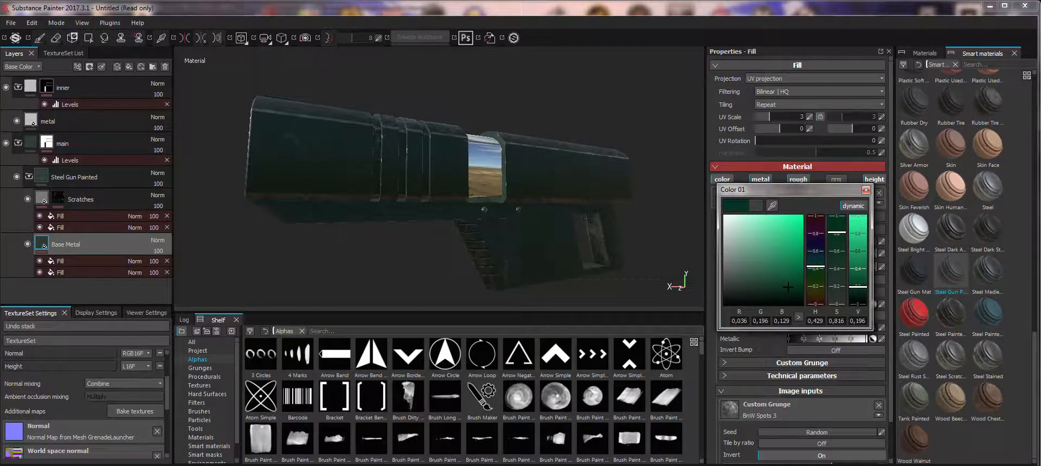
left_click_drag(824, 275, 824, 273)
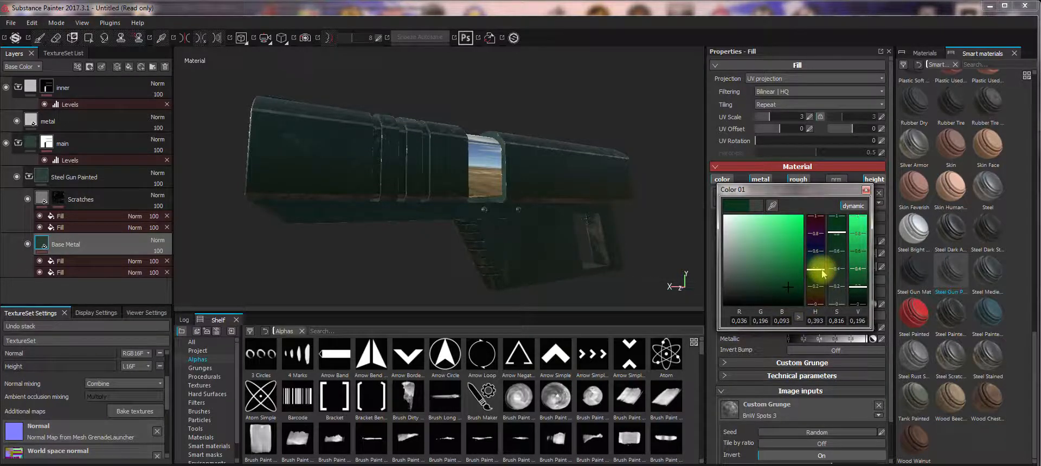
left_click_drag(658, 241, 431, 237, "alt")
left_click(866, 190)
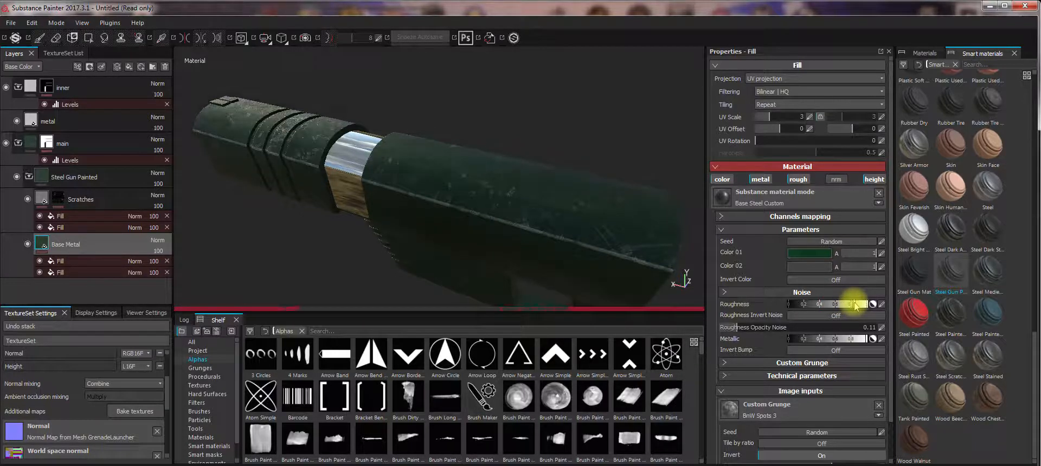
left_click_drag(855, 305, 858, 307)
Step: Hide the inner folder and fill the two stray strips inside the barrel opening with black on the main folder's mask
left_click_drag(384, 182, 541, 204, "alt")
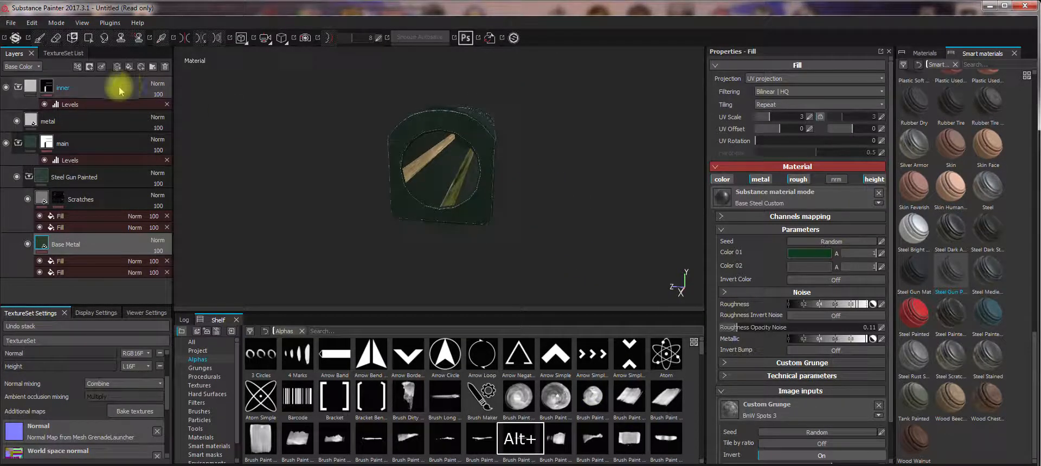
left_click(50, 143)
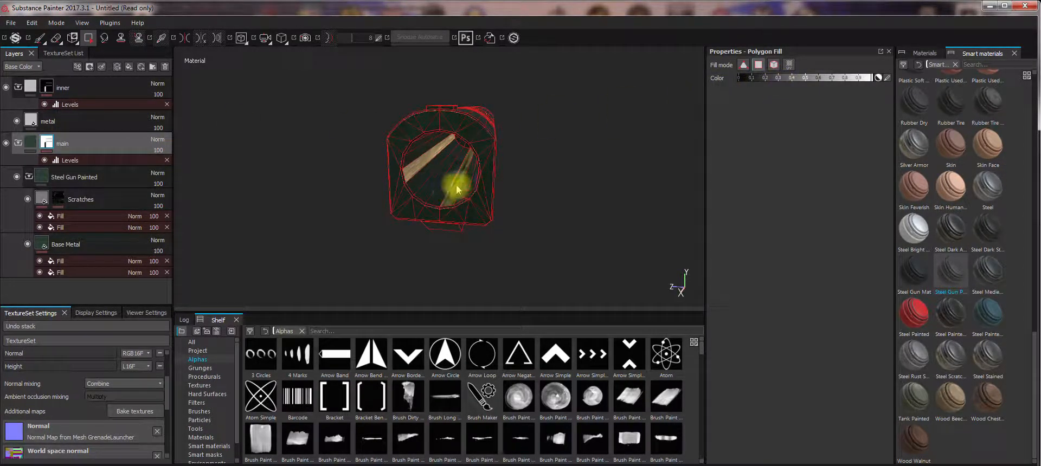
left_click(6, 88)
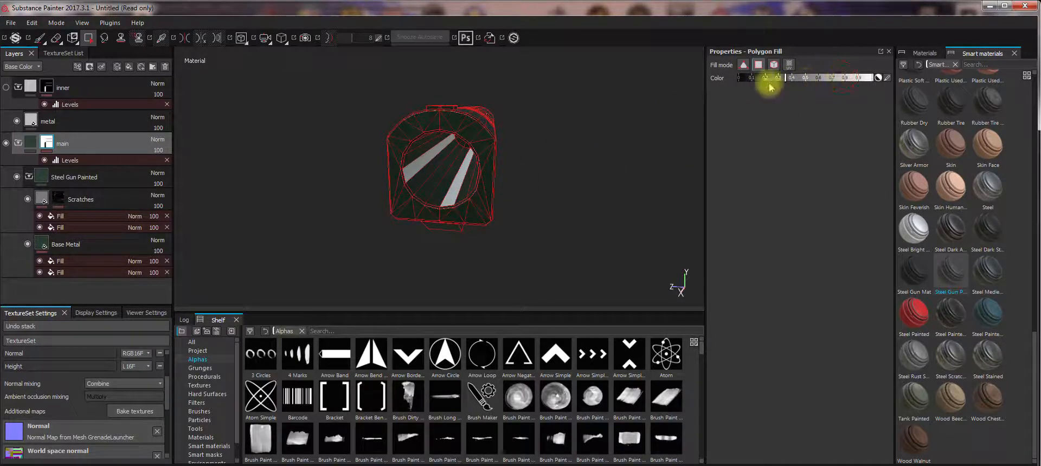
left_click_drag(770, 79, 720, 79)
left_click(456, 181)
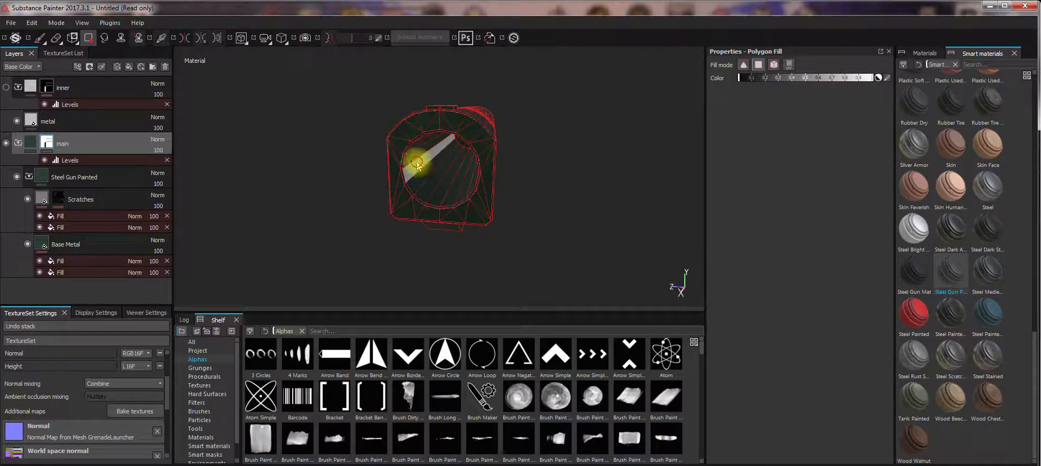
left_click(427, 157)
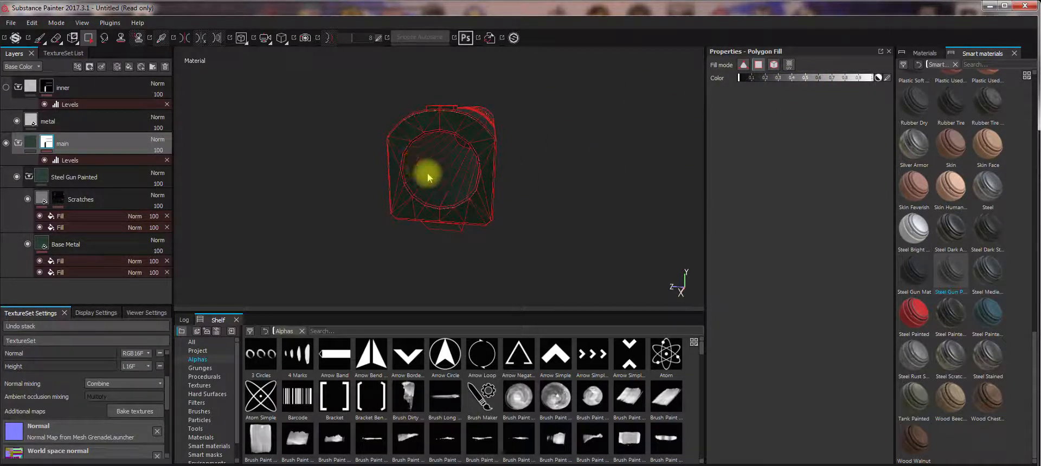
Step: Hide the main folder, fill the remaining strips inside the barrel white on the inner folder's mask, and show main again
left_click(6, 143)
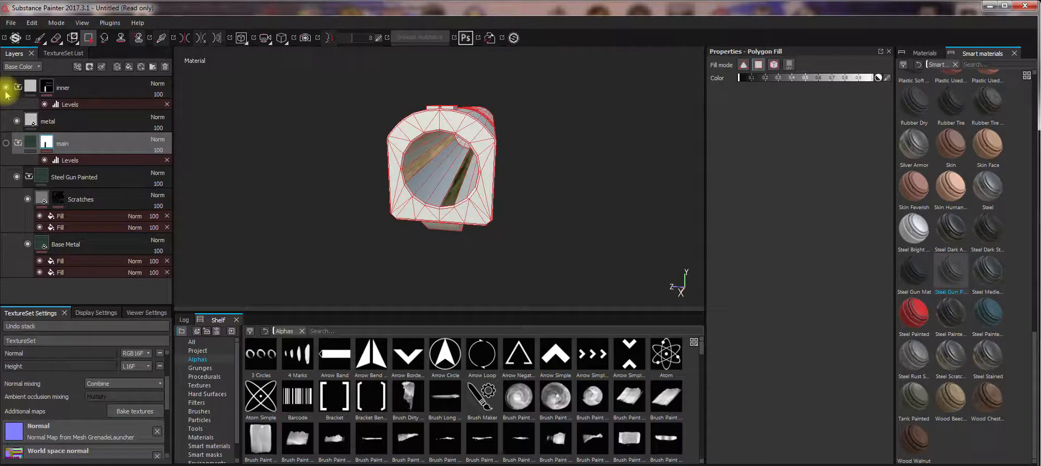
left_click(60, 88)
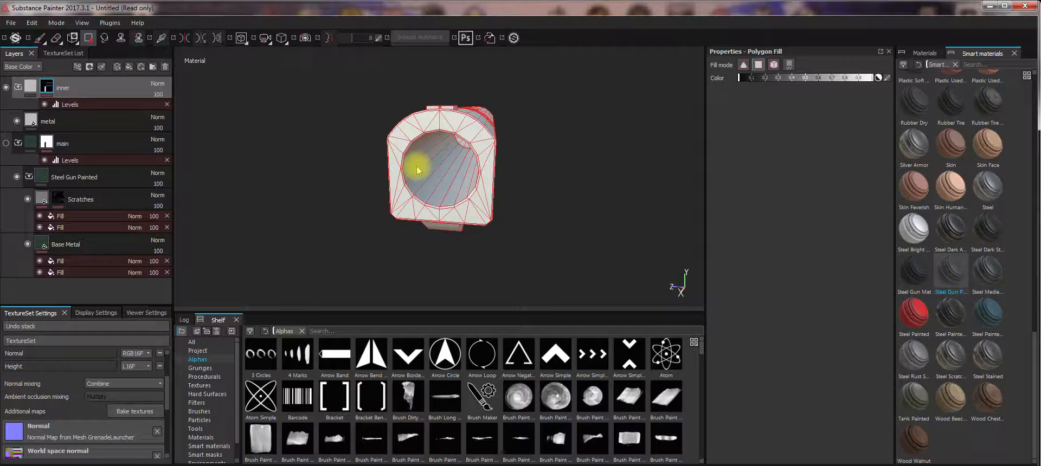
left_click_drag(419, 170, 491, 157, "alt")
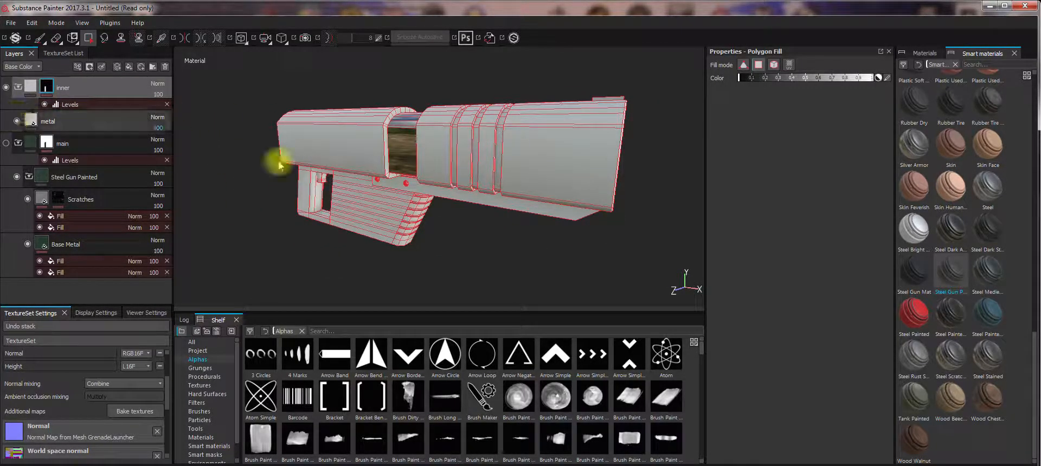
left_click_drag(274, 162, 477, 162, "alt")
left_click(7, 145)
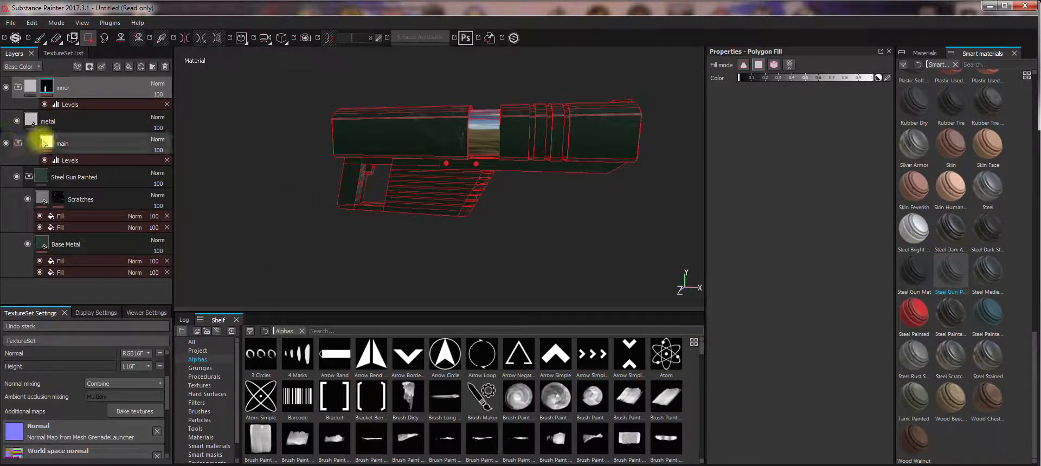
left_click_drag(542, 216, 465, 233, "alt")
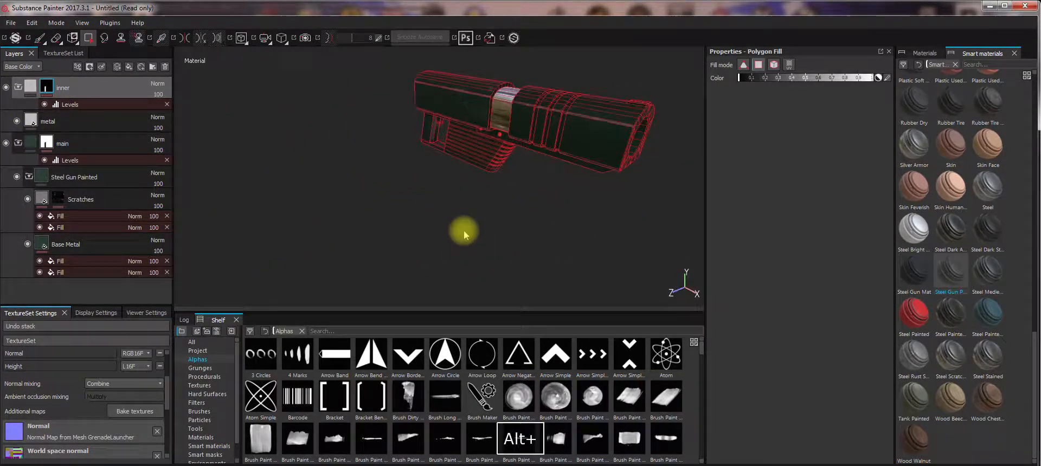
Step: Target the inner folder's content instead of its mask and set the viewport's environment opacity to 100
left_click(30, 85)
left_click_drag(511, 195, 370, 206, "alt")
mouse_move(478, 190)
left_mouse_down("alt")
mouse_move(435, 205)
mouse_move(463, 182)
mouse_move(397, 235)
mouse_move(549, 194)
mouse_move(490, 197)
mouse_move(564, 193)
mouse_move(496, 216)
mouse_move(437, 210)
left_mouse_up("alt")
key("shift")
left_click_drag(484, 171, 484, 103, "alt")
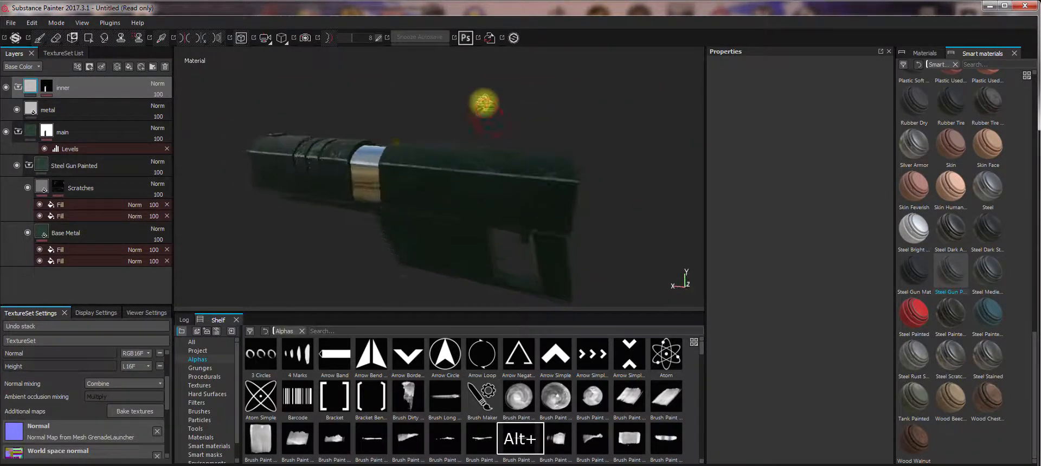
left_click(143, 312)
left_click_drag(24, 356, 159, 368)
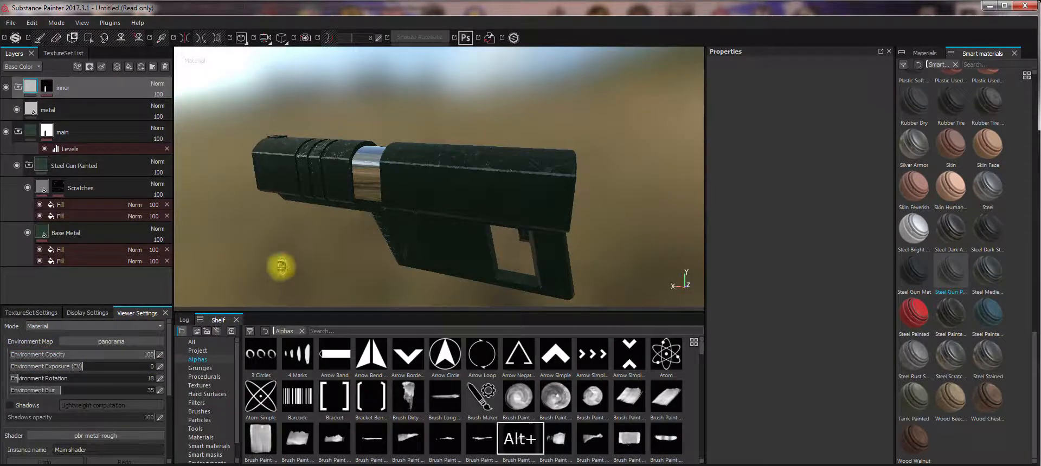
Step: Set Color 01 of the Base Metal layer to dark green, RGB 0.062, 0.216, 0.116
left_click_drag(279, 267, 352, 274, "alt")
middle_click_drag(312, 285, 388, 255, "alt")
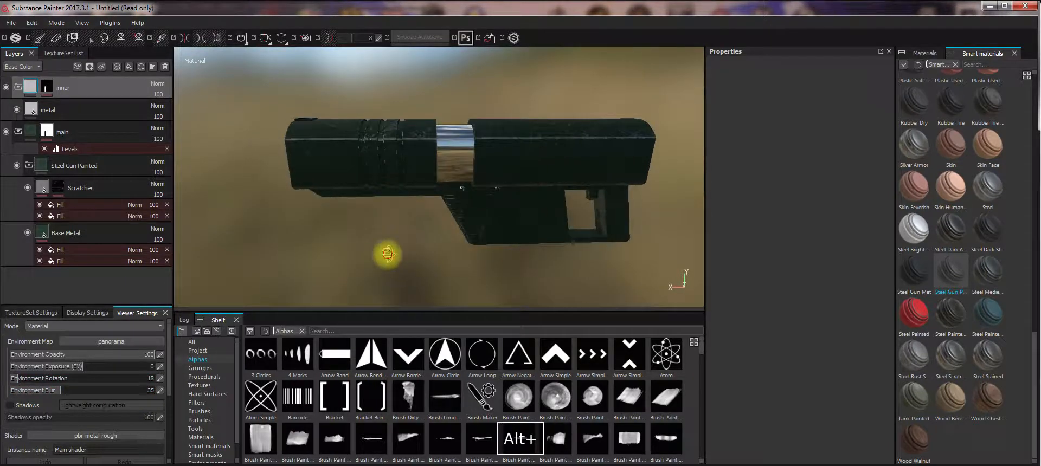
left_click_drag(389, 256, 442, 224, "alt")
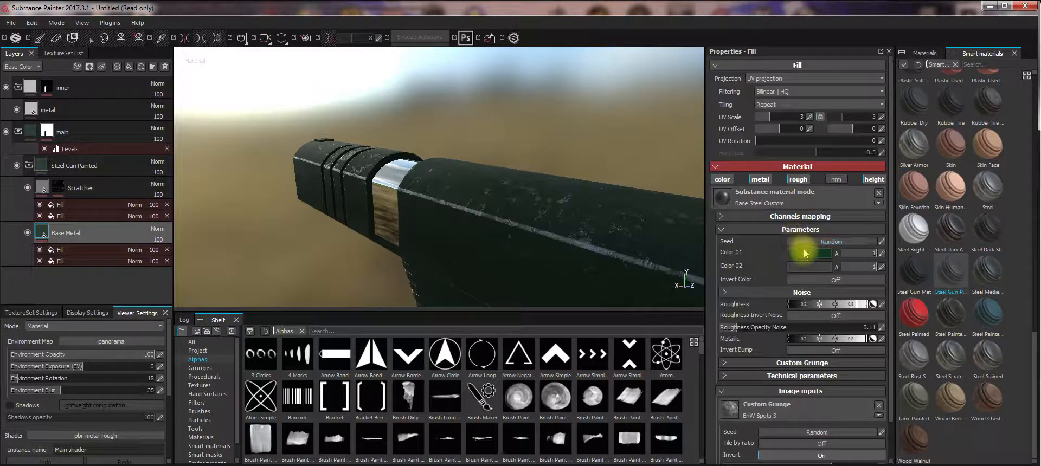
left_click(806, 255)
left_click_drag(802, 293, 784, 285)
left_click_drag(678, 293, 477, 110, "alt")
left_click_drag(484, 182, 587, 215, "alt")
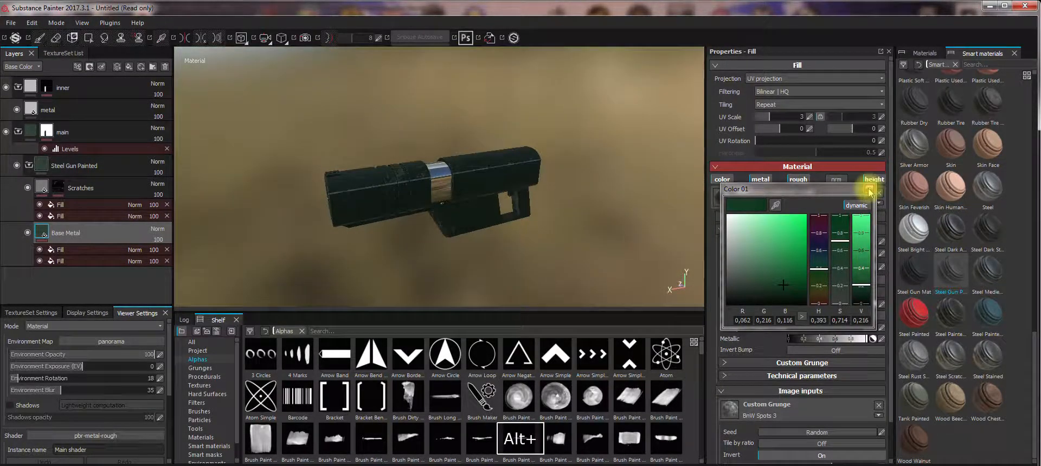
left_click(869, 191)
Step: Examine the green painted body and the metal barrel from several sides and distances
left_click_drag(491, 163, 468, 179, "alt")
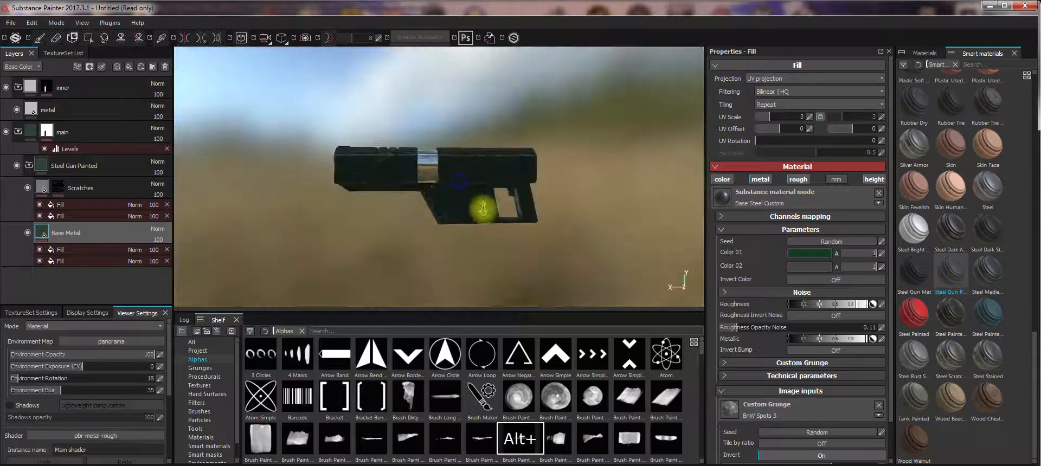
right_click_drag(483, 211, 538, 287, "alt")
left_click_drag(464, 197, 441, 224, "alt")
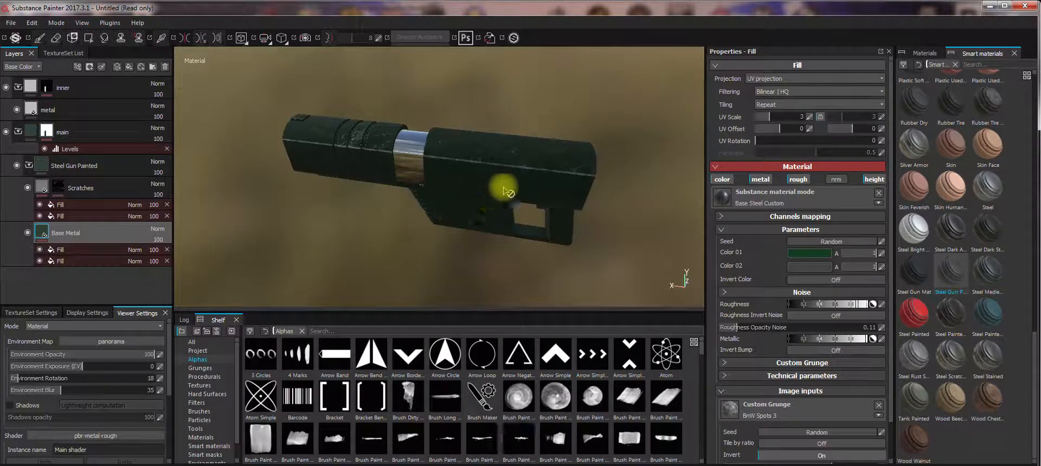
left_click_drag(495, 182, 406, 215, "alt")
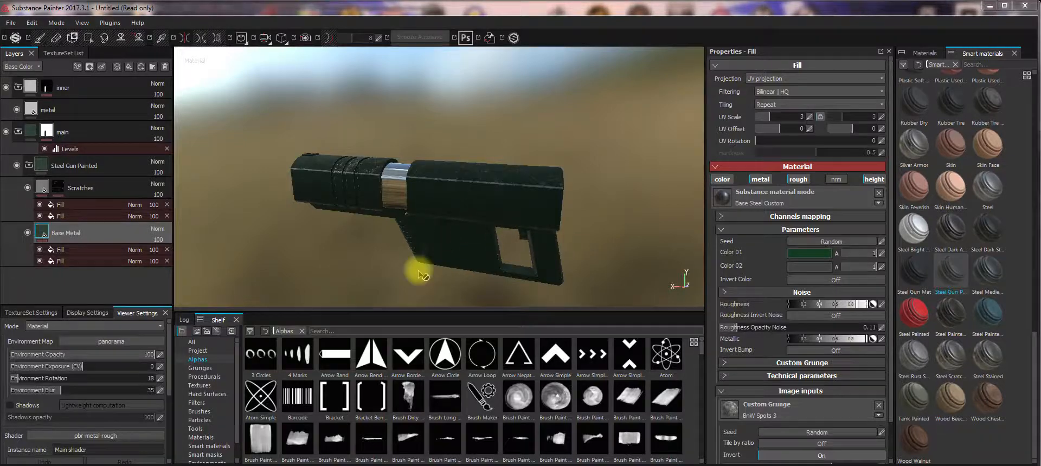
left_click_drag(423, 276, 475, 236, "alt")
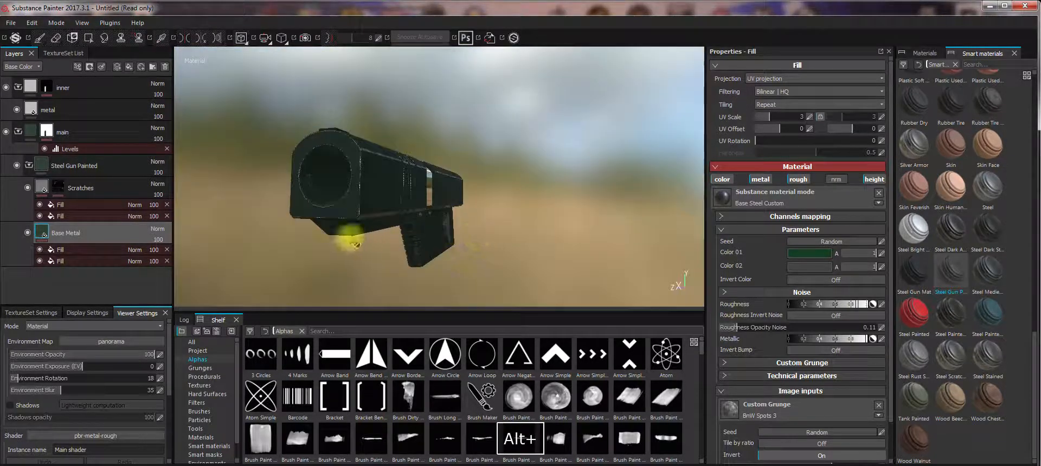
left_click_drag(355, 245, 581, 251, "alt")
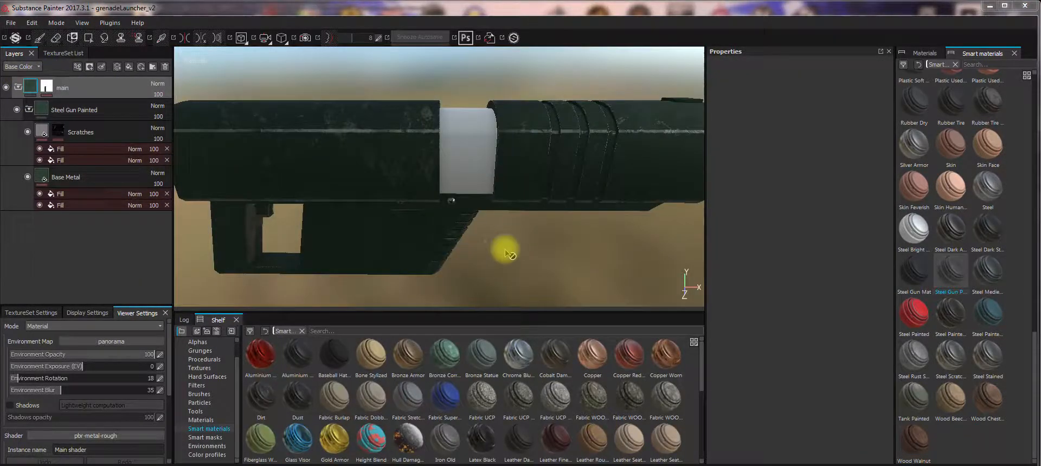
left_click_drag(507, 252, 486, 226, "alt")
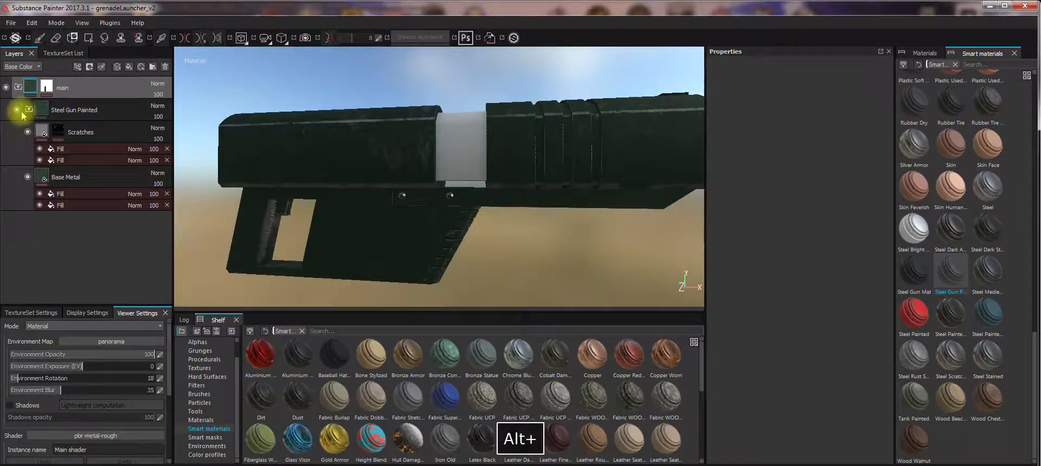
Step: Undo the last layer changes until the inner folder with its metal layer is back above main
key("ctrl+z")
key("ctrl+z")
key("ctrl+z")
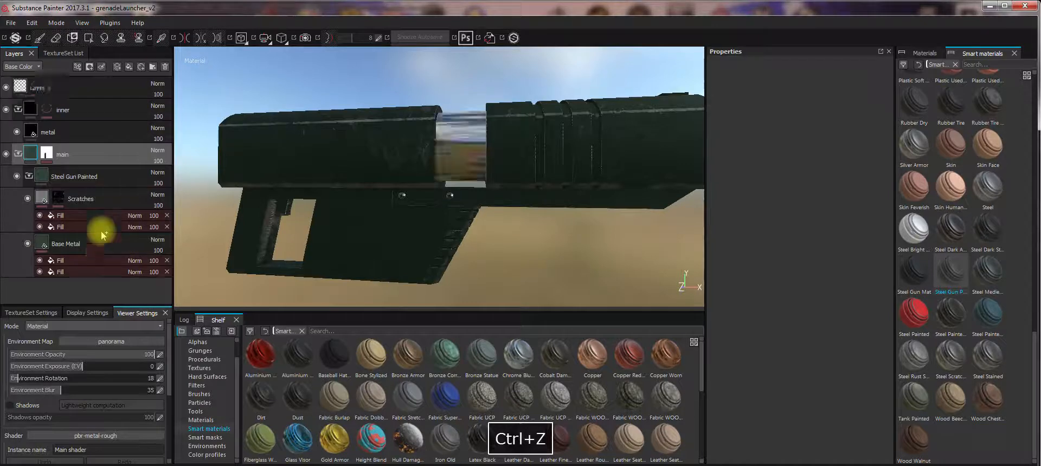
key("ctrl+z")
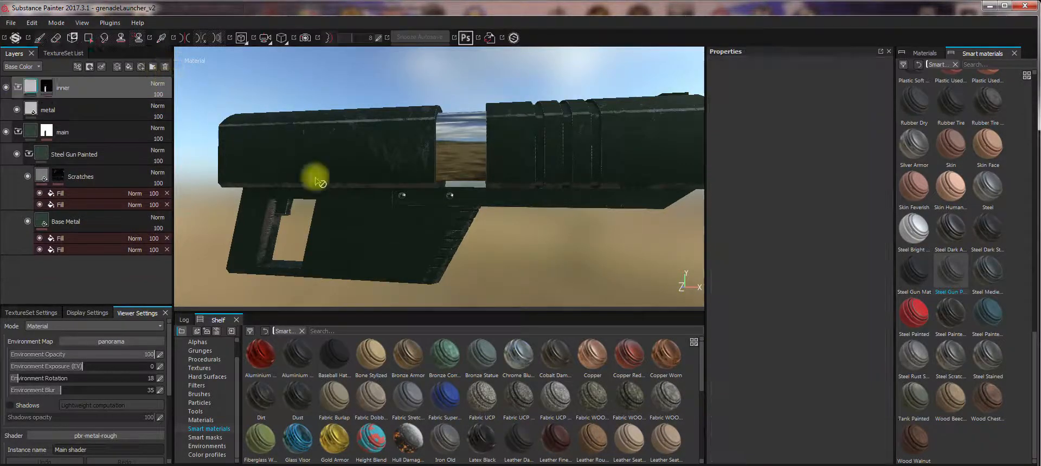
left_click_drag(493, 262, 546, 218, "alt")
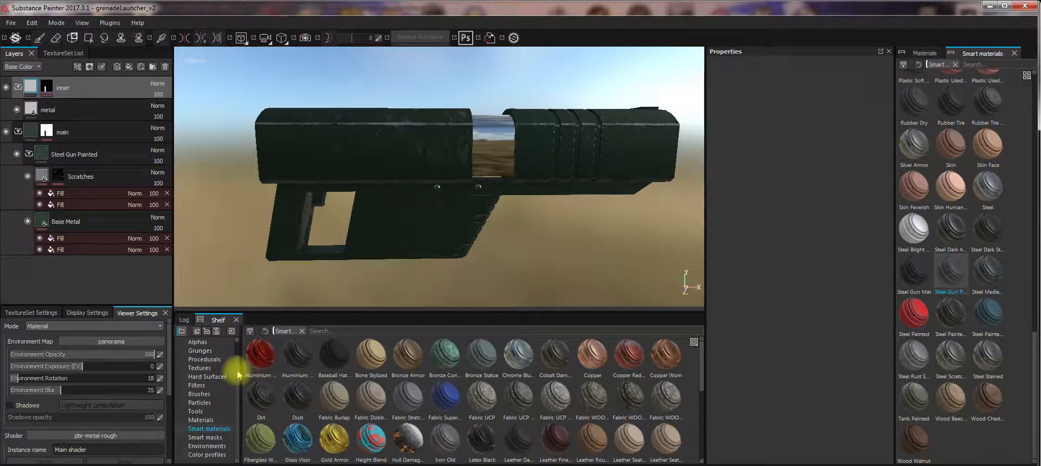
Step: Save the project as grenadeLauncher_v2.spp in the substance_painter folder, overwriting the existing file
left_click(10, 22)
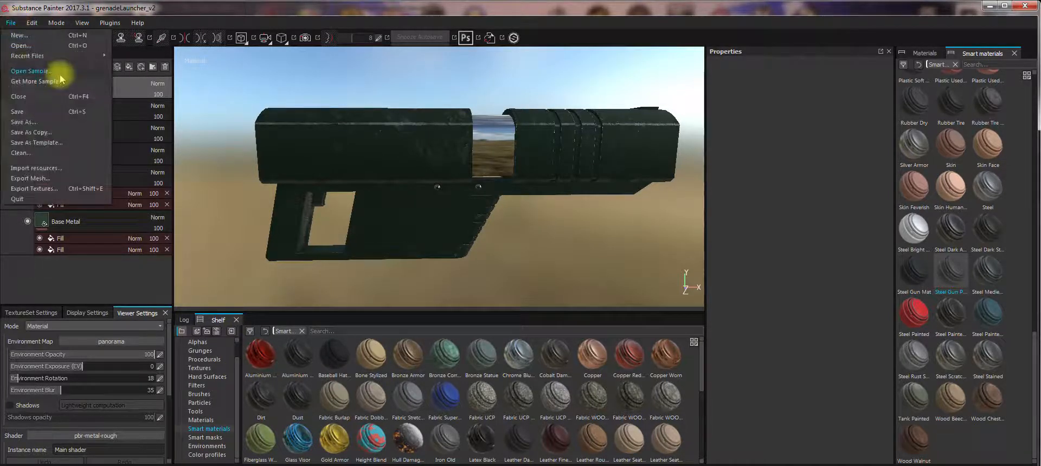
left_click(36, 122)
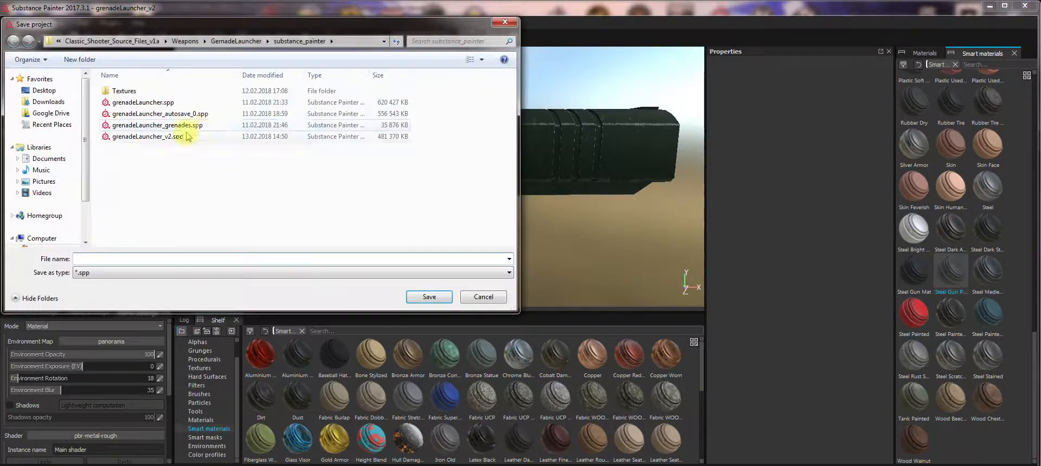
double_click(147, 136)
left_click(547, 288)
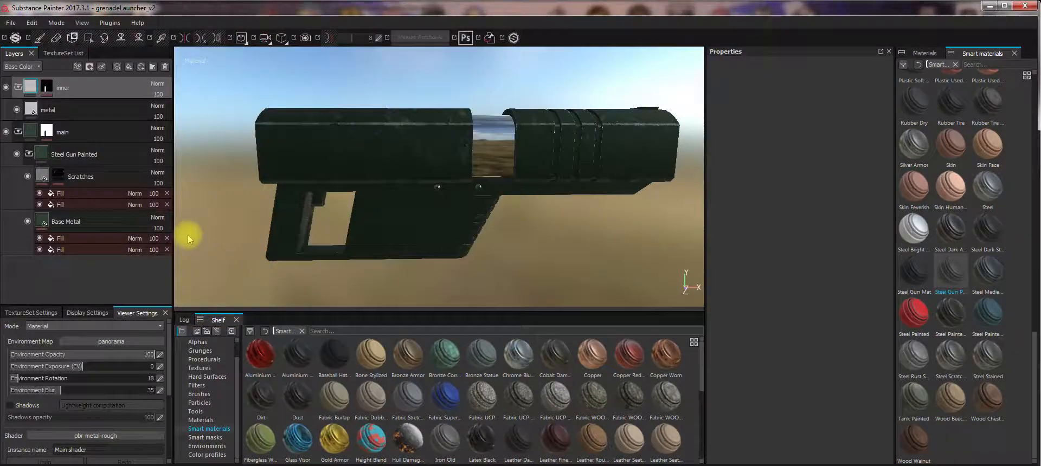
Step: Add a new paint layer above the inner folder and choose the Organic Spread particle brush
left_click(27, 156)
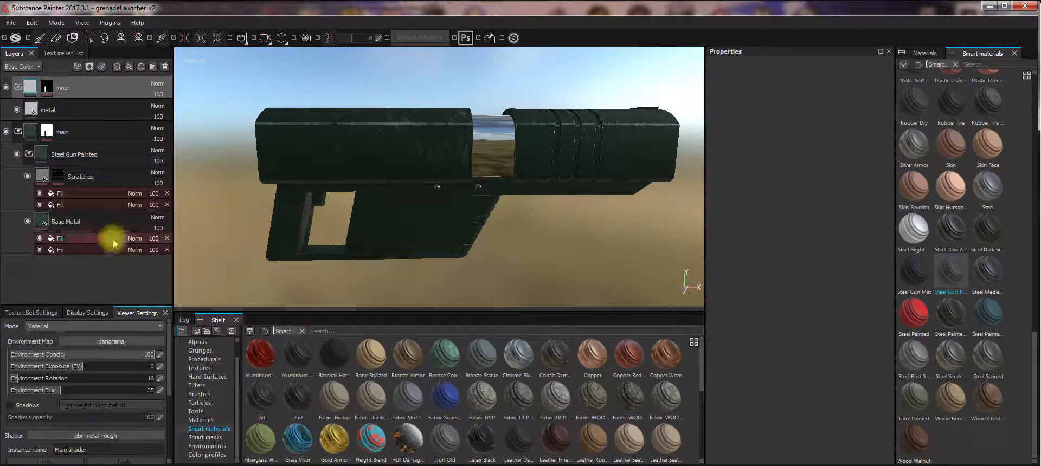
left_click(116, 67)
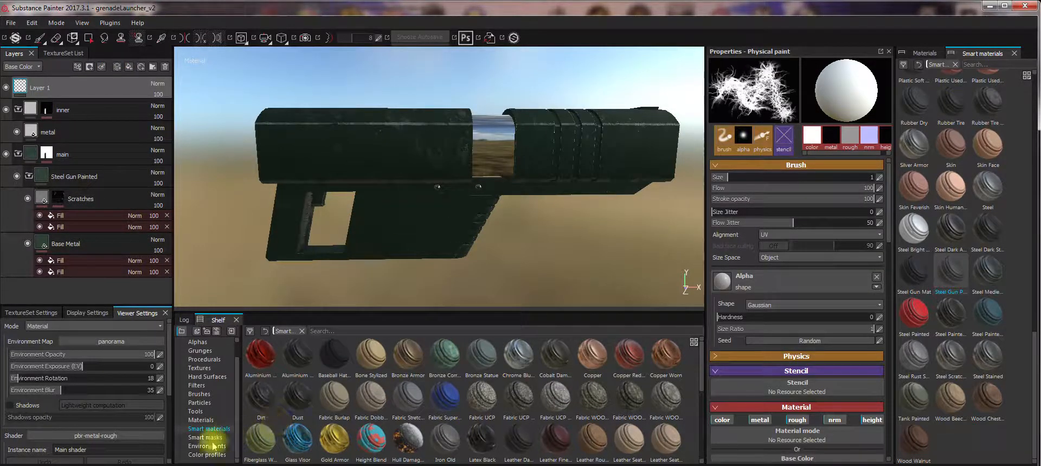
left_click(206, 412)
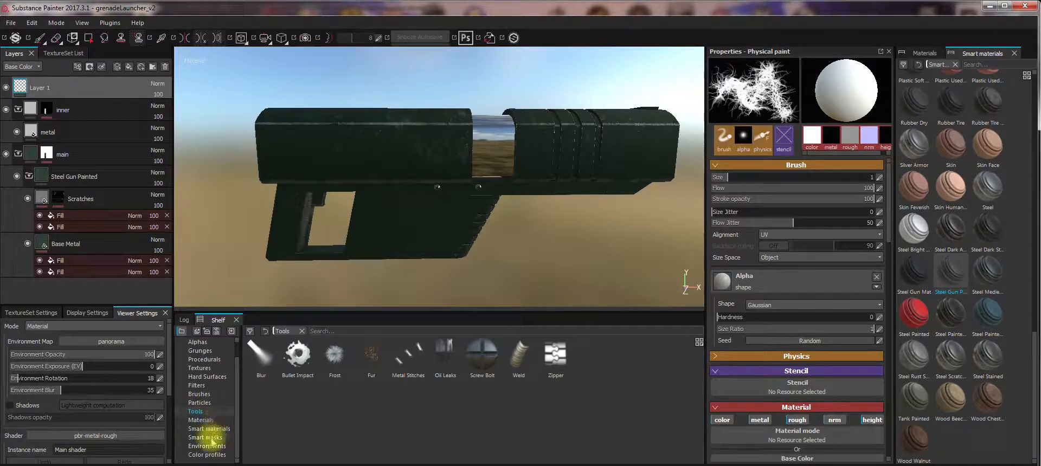
left_click(199, 403)
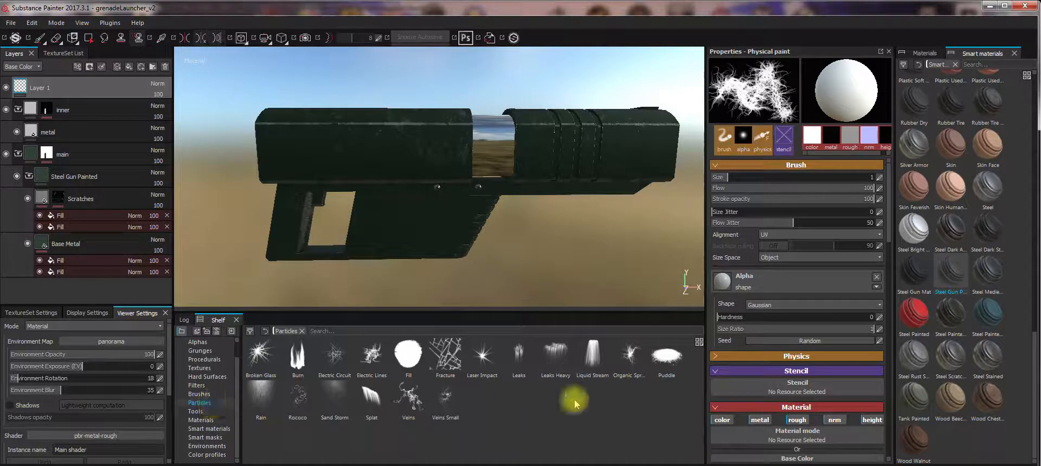
left_click(626, 379)
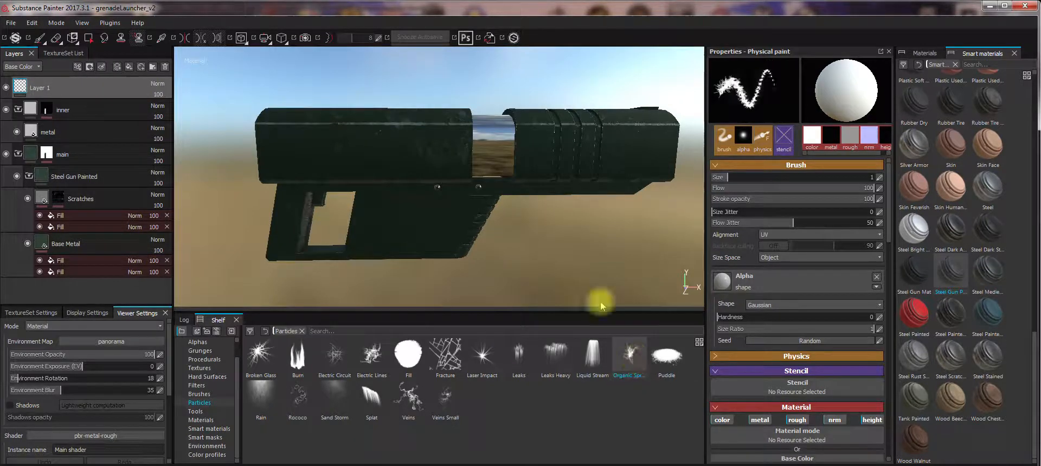
Step: Try a white Organic Spread particle stroke on the side of the rear body and undo it
left_click(365, 139)
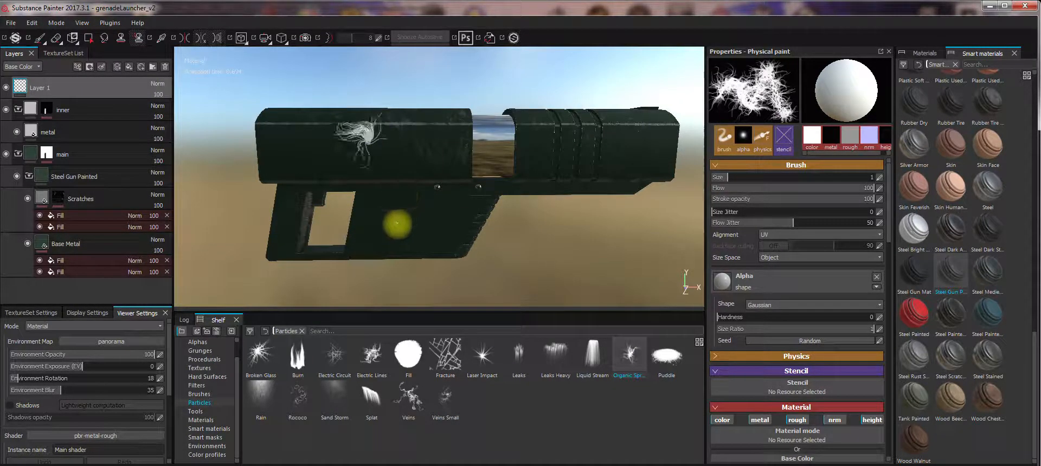
left_click_drag(396, 225, 466, 266, "alt")
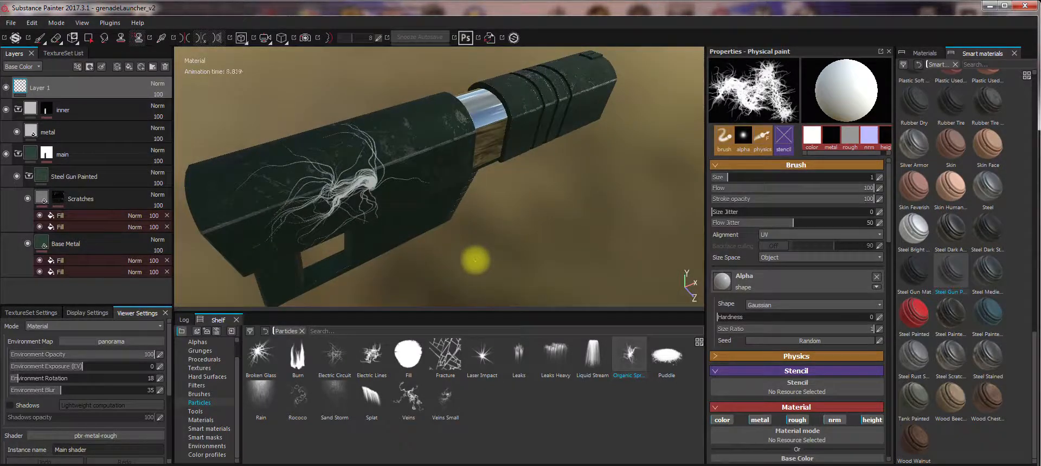
key("ctrl+z")
Step: Set the brush's base color to dark red, RGB 0.200, 0.002, 0.002
scroll(783, 353, "down", 3)
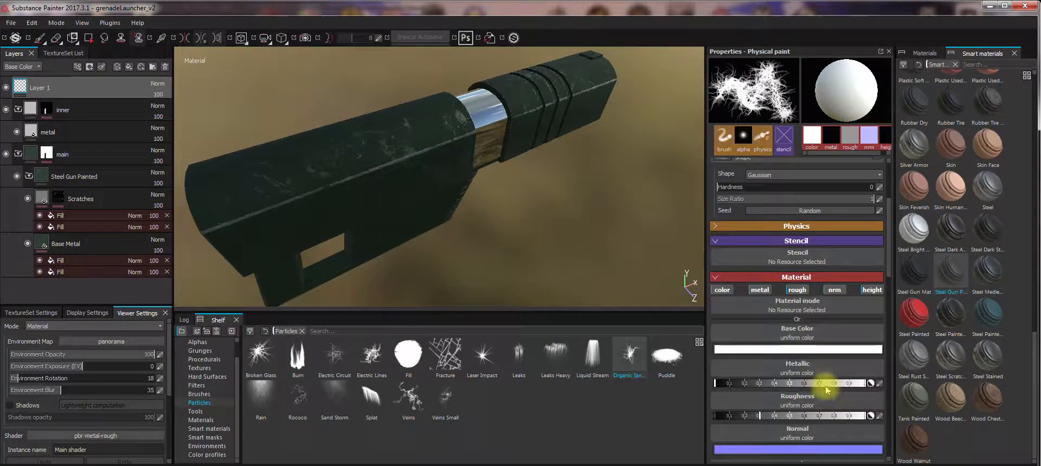
left_click(819, 352)
left_click_drag(790, 347, 811, 359)
Step: Try a dark red Organic Spread particle stroke on the rear body and undo it
left_click(350, 141)
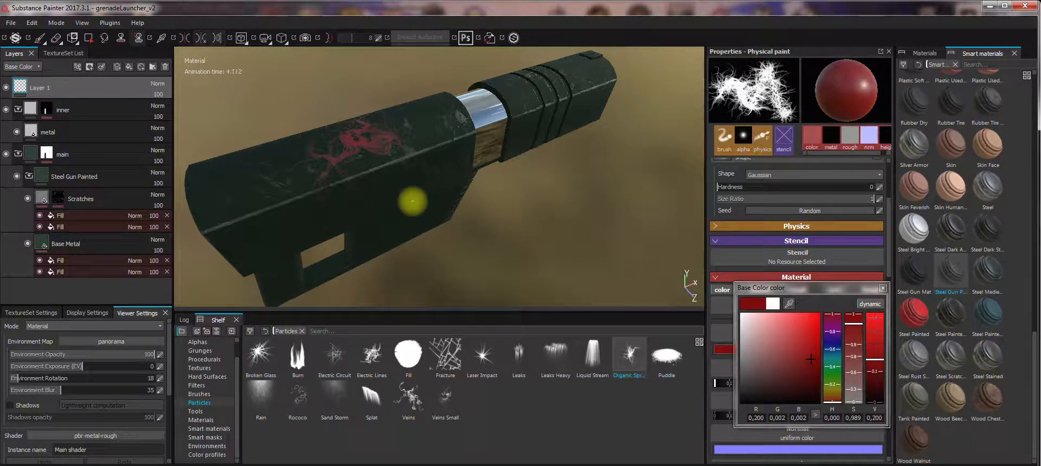
mouse_move(413, 201)
left_mouse_down("alt")
mouse_move(522, 179)
mouse_move(537, 200)
mouse_move(502, 162)
left_mouse_up("alt")
key("ctrl+z")
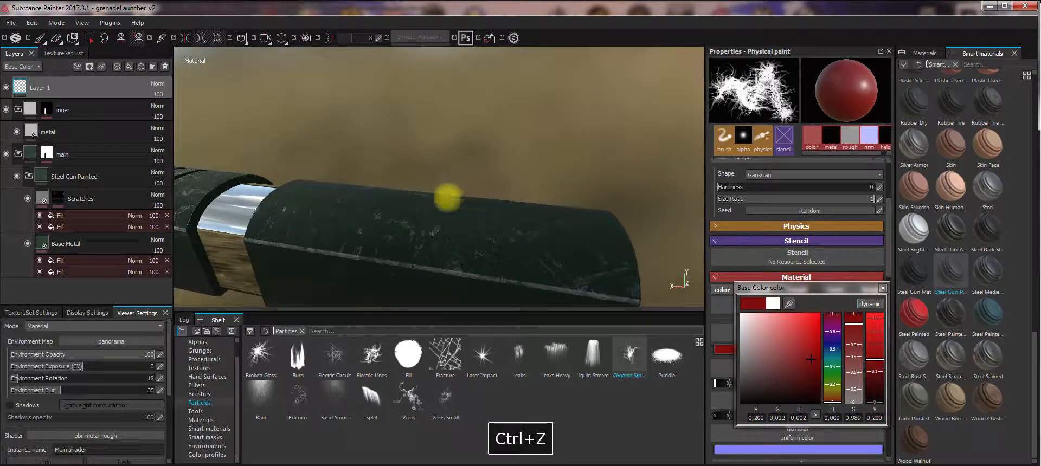
Step: Try the Fracture particle brush in dark red on the rear body and undo the stroke
left_click(445, 356)
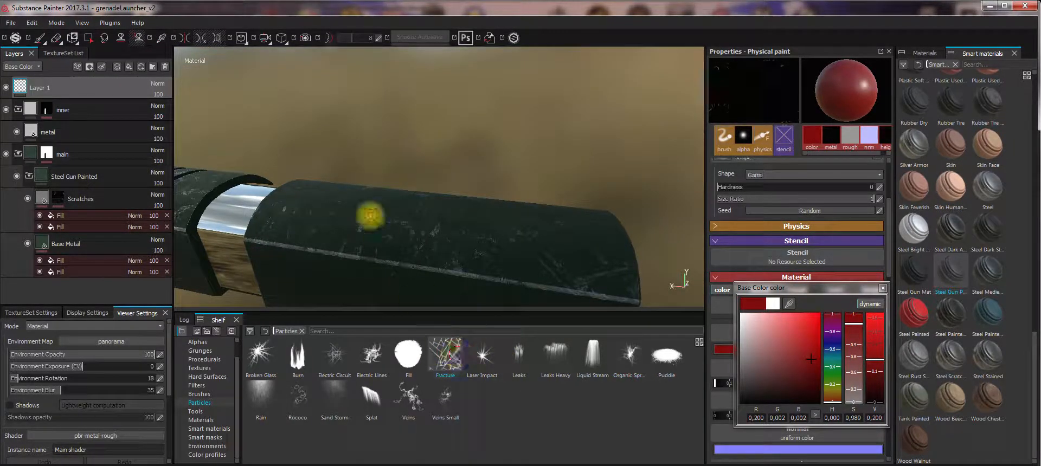
left_click(371, 216)
left_click_drag(380, 146, 441, 127, "alt")
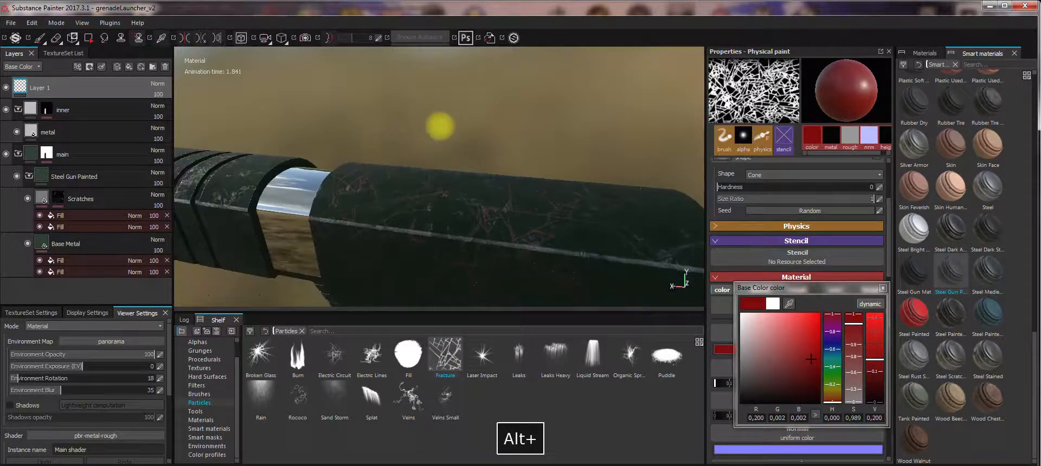
key("ctrl+z")
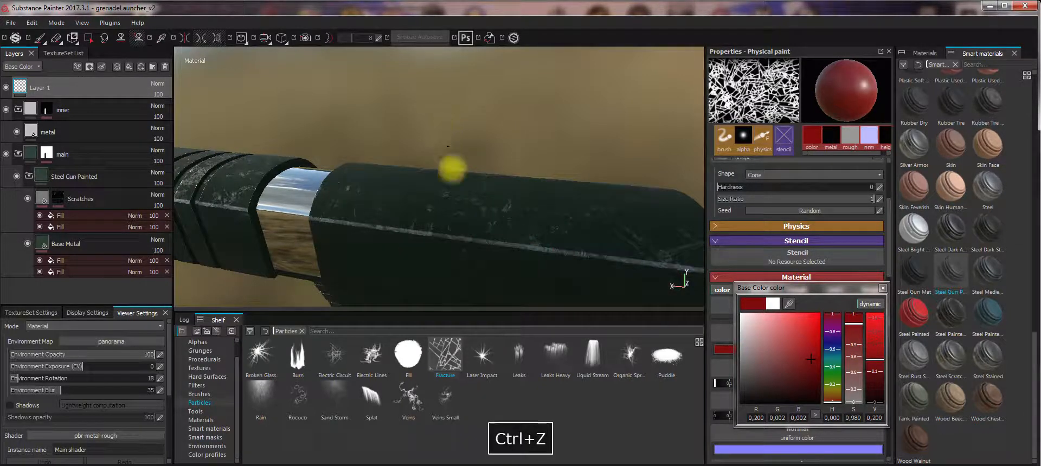
Step: Try the Electric Lines particle brush in dark red on the rear body and undo the stroke
left_click(375, 360)
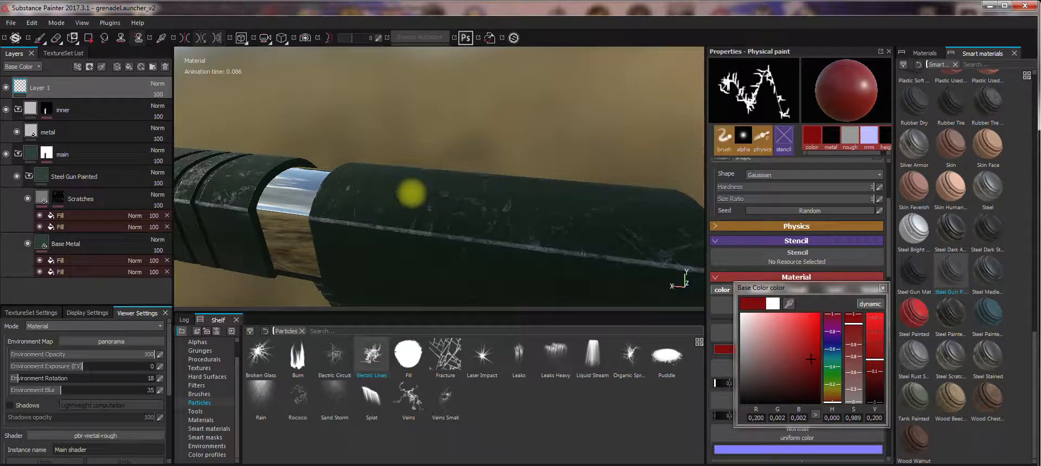
mouse_move(443, 142)
left_mouse_down("alt")
mouse_move(367, 190)
mouse_move(402, 165)
mouse_move(498, 189)
mouse_move(526, 157)
mouse_move(411, 205)
mouse_move(482, 224)
left_mouse_up("alt")
key("ctrl+z")
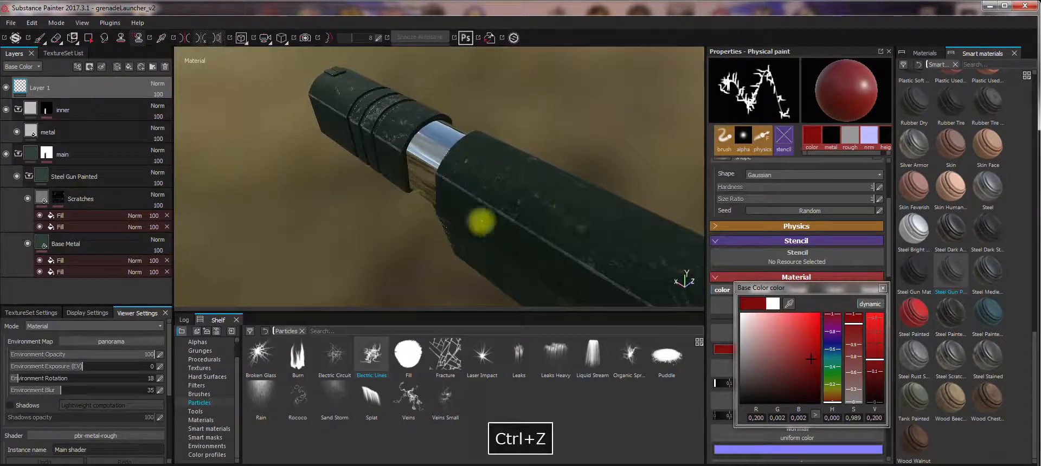
Step: Try the Electric Circuit particle brush in dark red on the rear body and undo the stroke
left_click(334, 357)
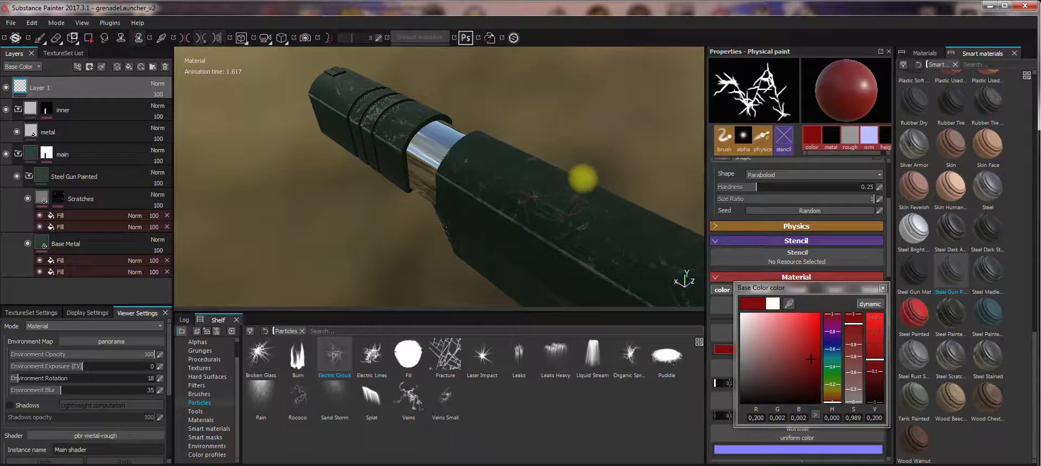
left_click_drag(564, 174, 523, 174, "alt")
key("ctrl+z")
Step: Try the Burn particle brush in dark red on top of the rear body and undo the stroke
left_click(301, 357)
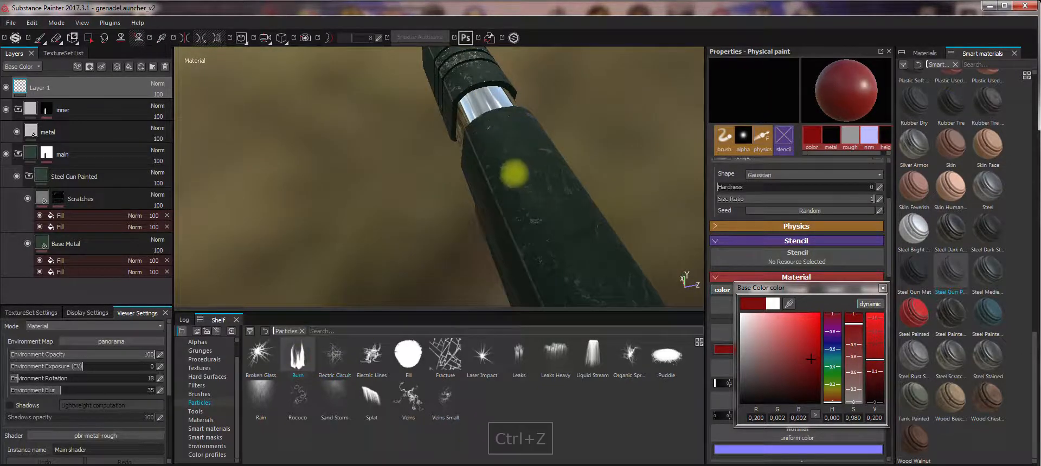
left_click(520, 161)
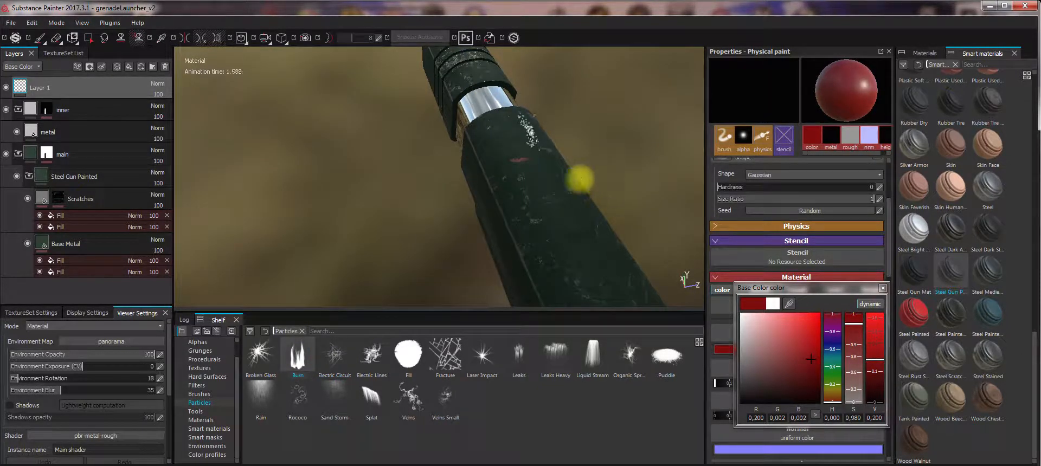
mouse_move(528, 181)
left_mouse_down("alt")
mouse_move(506, 230)
mouse_move(635, 182)
mouse_move(605, 191)
left_mouse_up("alt")
key("ctrl+z")
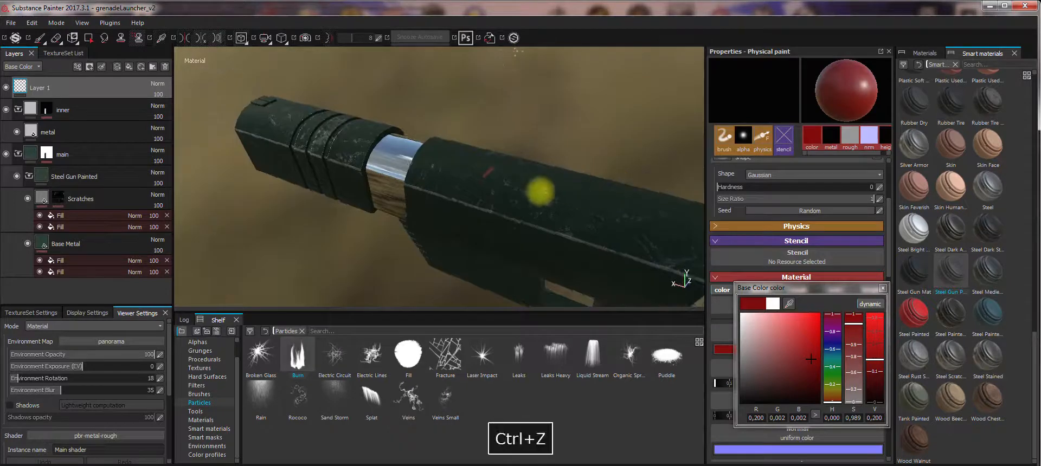
mouse_move(448, 251)
left_mouse_down("alt")
mouse_move(516, 207)
mouse_move(519, 221)
mouse_move(477, 272)
left_mouse_up("alt")
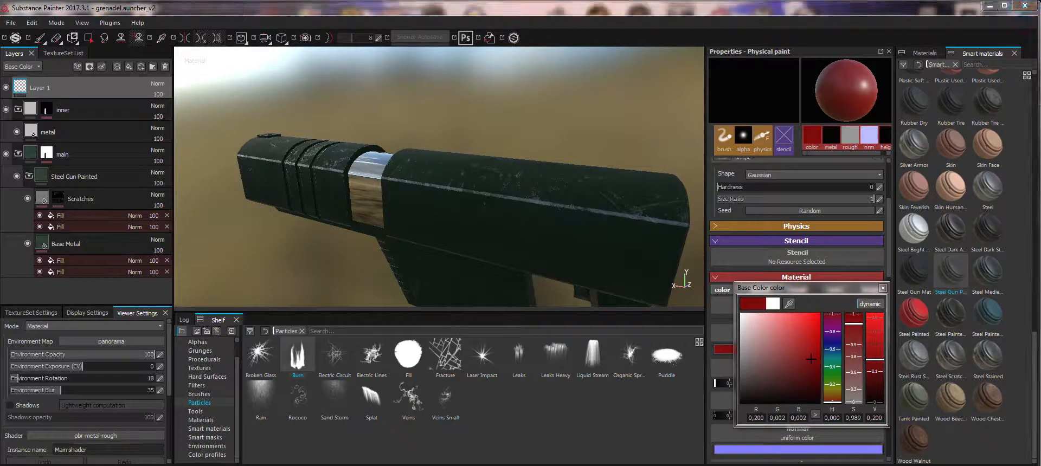
Step: Try the Zipper brush from the tool presets on the side of the rear body and undo the stroke
left_click(209, 414)
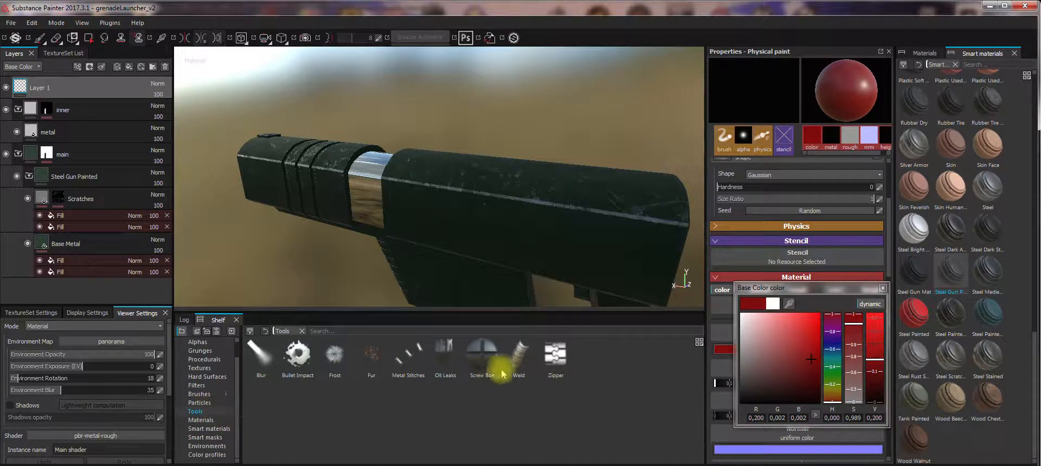
mouse_move(433, 240)
left_mouse_down("alt")
mouse_move(500, 249)
mouse_move(480, 264)
mouse_move(472, 200)
mouse_move(488, 217)
mouse_move(472, 256)
mouse_move(514, 298)
mouse_move(495, 203)
left_mouse_up("alt")
left_click(556, 355)
key("ctrl+z")
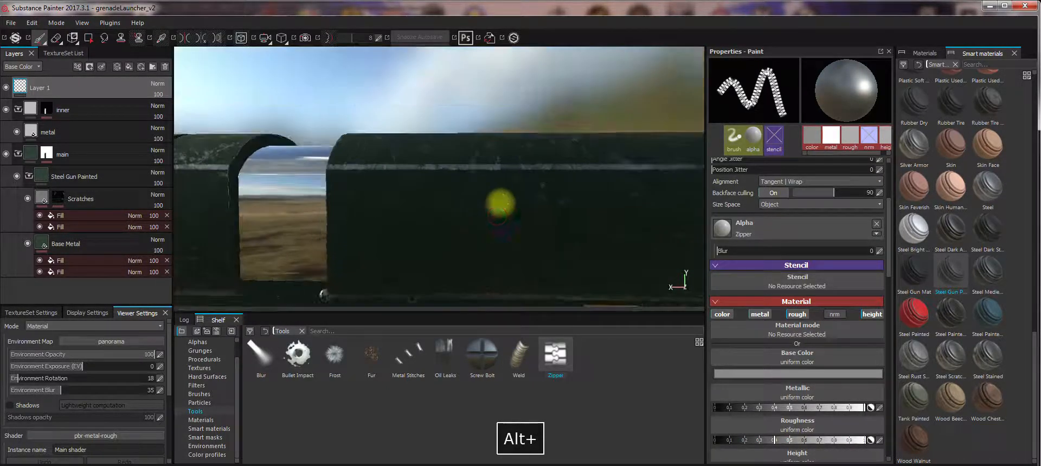
Step: Try stamping a Screw Bolt on the side of the rear body near the barrel opening and undo it
left_click(486, 371)
left_click(408, 204)
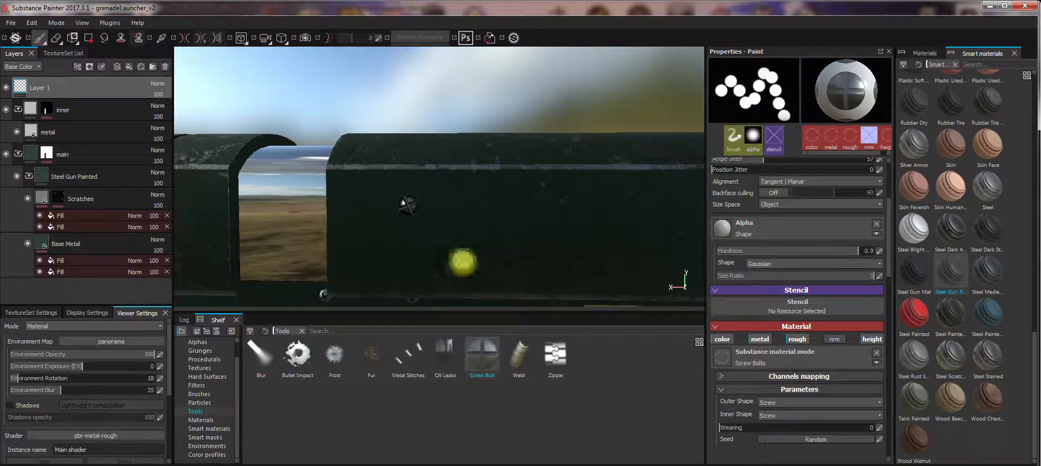
mouse_move(434, 247)
left_mouse_down("alt")
mouse_move(510, 241)
mouse_move(456, 246)
mouse_move(455, 197)
left_mouse_up("alt")
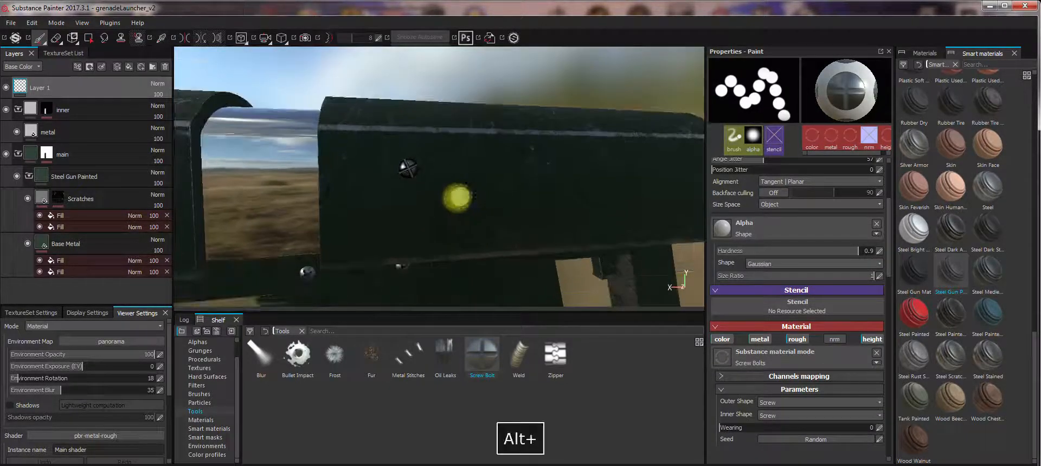
left_click_drag(388, 274, 413, 202, "alt")
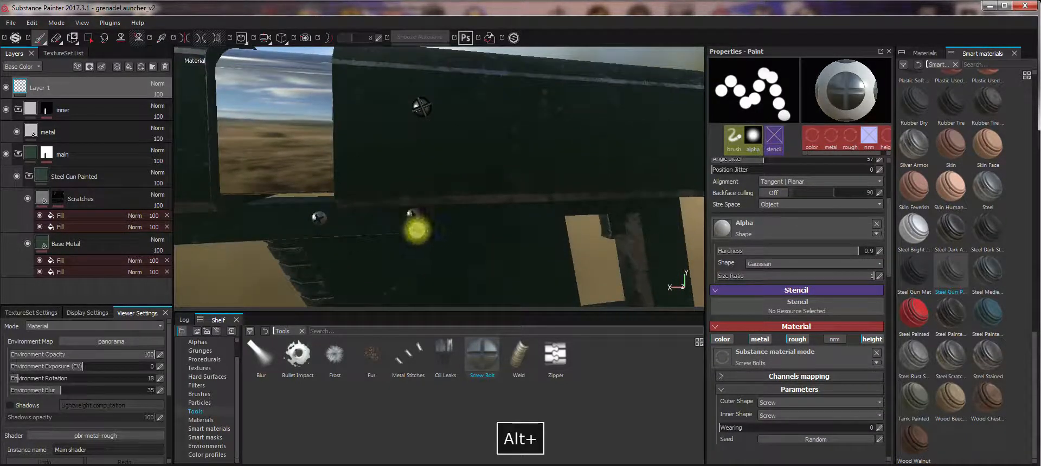
mouse_move(430, 163)
left_mouse_down("alt")
mouse_move(467, 205)
mouse_move(434, 202)
mouse_move(448, 233)
mouse_move(493, 193)
mouse_move(492, 138)
mouse_move(484, 202)
mouse_move(384, 220)
mouse_move(390, 239)
mouse_move(515, 246)
mouse_move(460, 132)
mouse_move(430, 262)
left_mouse_up("alt")
key("ctrl+z")
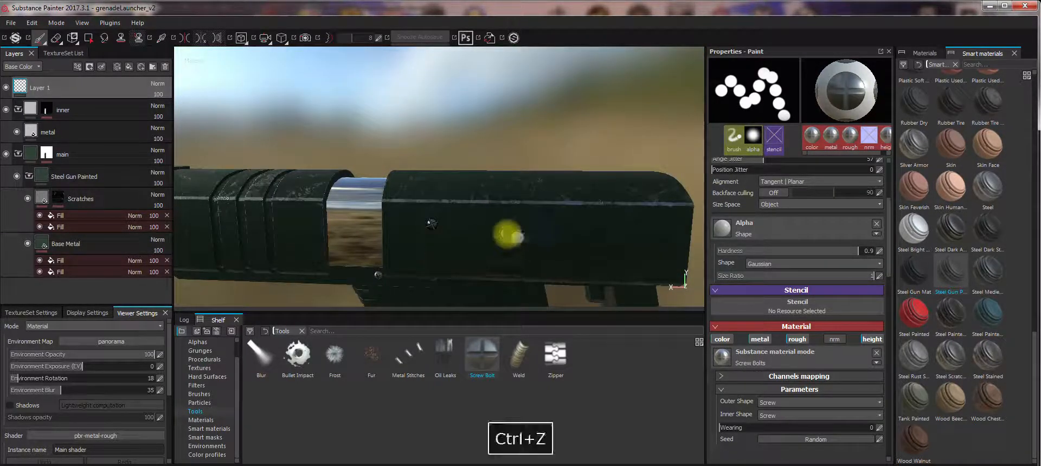
Step: Set both the inner shape and the outer shape of the Screw Bolt brush to Bolt
left_click(788, 418)
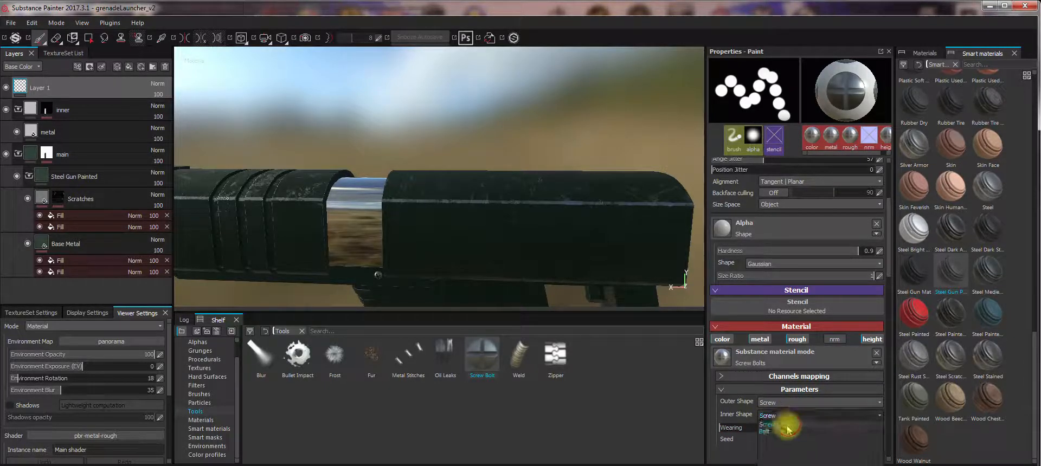
left_click(773, 432)
left_click(777, 404)
left_click(773, 419)
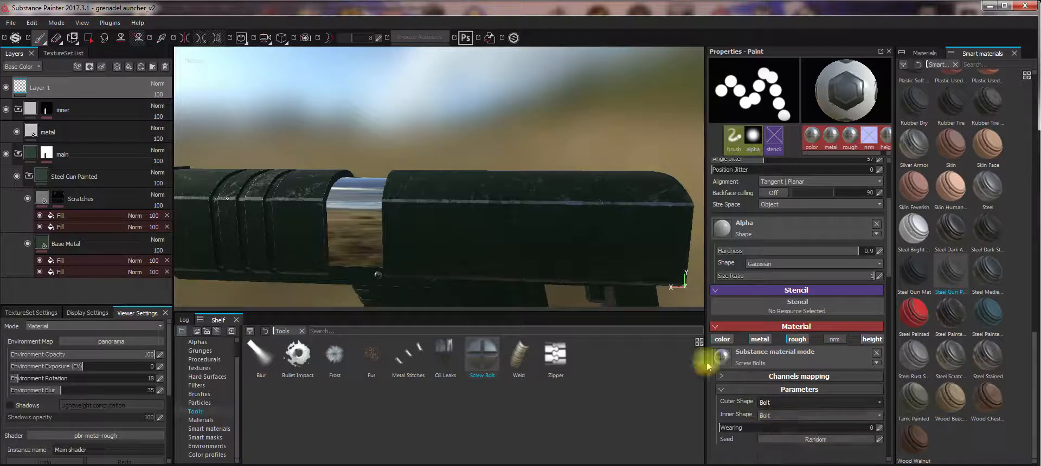
Step: Try stamping hexagonal bolts on the lower frame behind the rectangular opening and undo them
left_click_drag(491, 225, 514, 193, "alt")
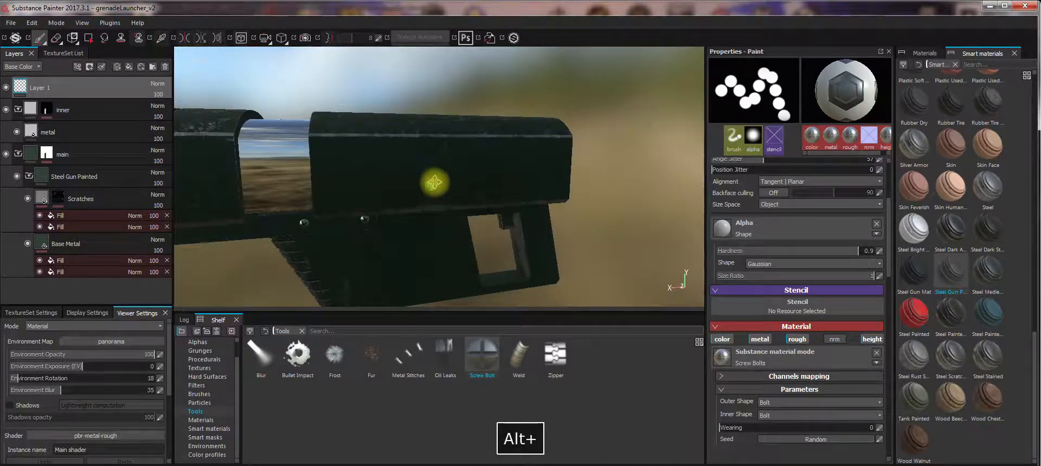
left_click_drag(430, 179, 456, 186, "alt")
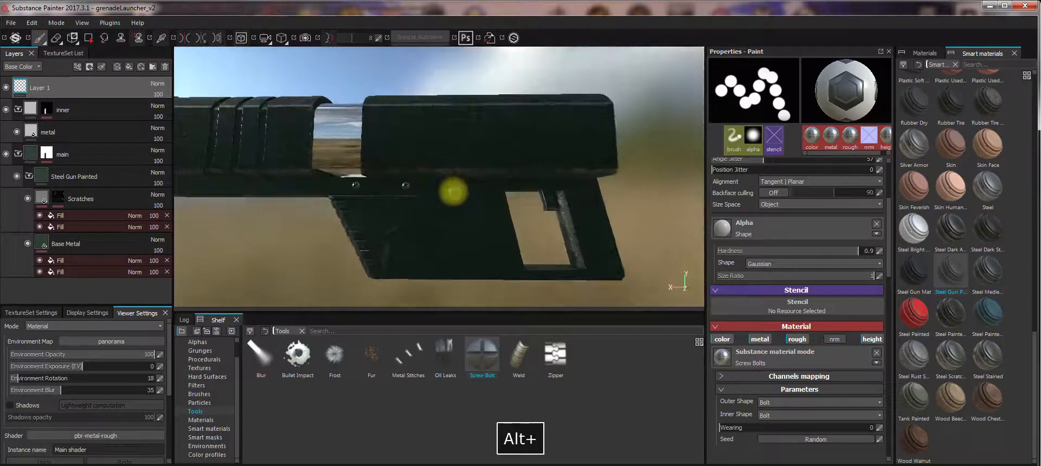
left_click(593, 249)
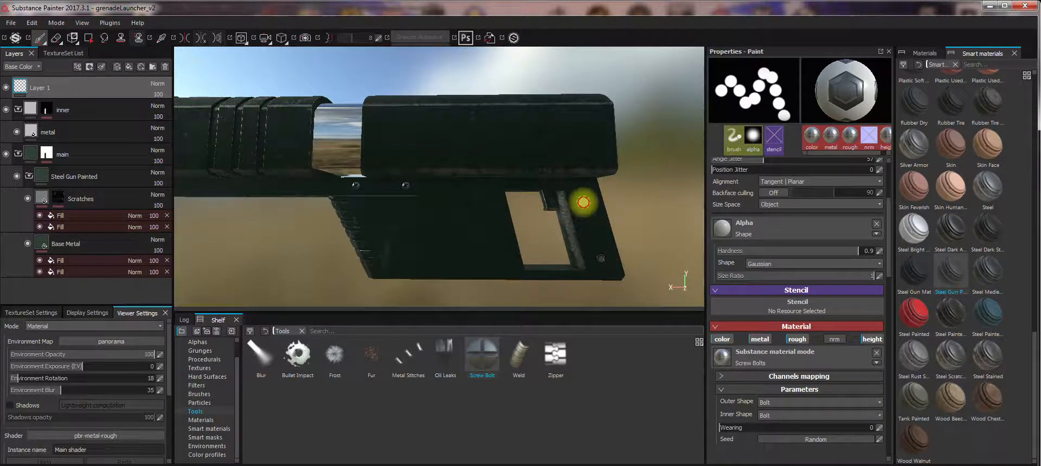
mouse_move(477, 237)
left_mouse_down("alt")
mouse_move(430, 237)
mouse_move(579, 237)
mouse_move(456, 202)
mouse_move(495, 291)
left_mouse_up("alt")
key("ctrl+z")
Step: Try the Oil Leaks brush around the metal barrel and rear body and undo the strokes
left_click(445, 358)
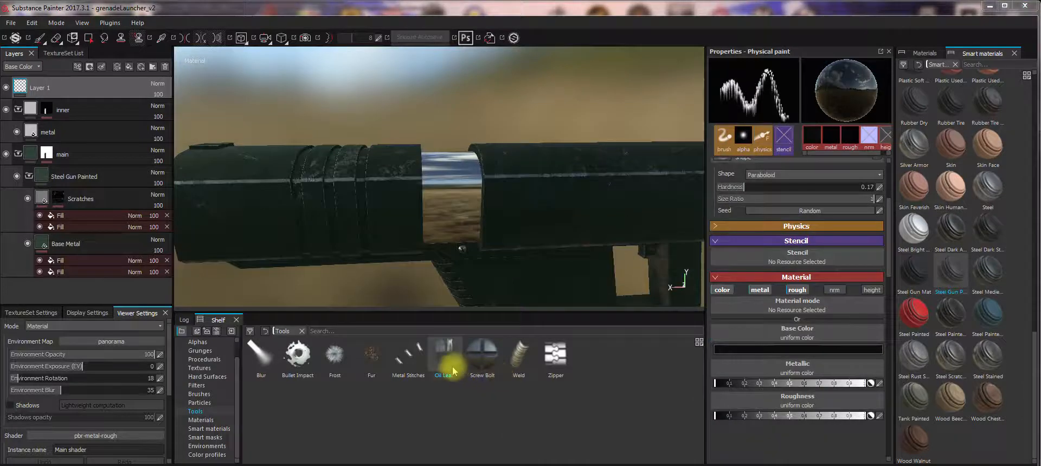
left_click_drag(521, 256, 486, 232, "alt")
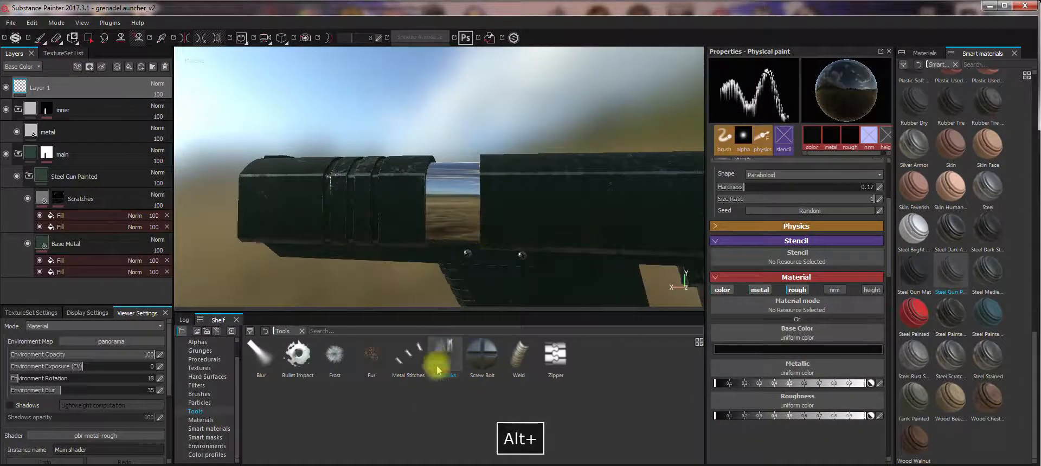
middle_click_drag(535, 230, 437, 223, "alt")
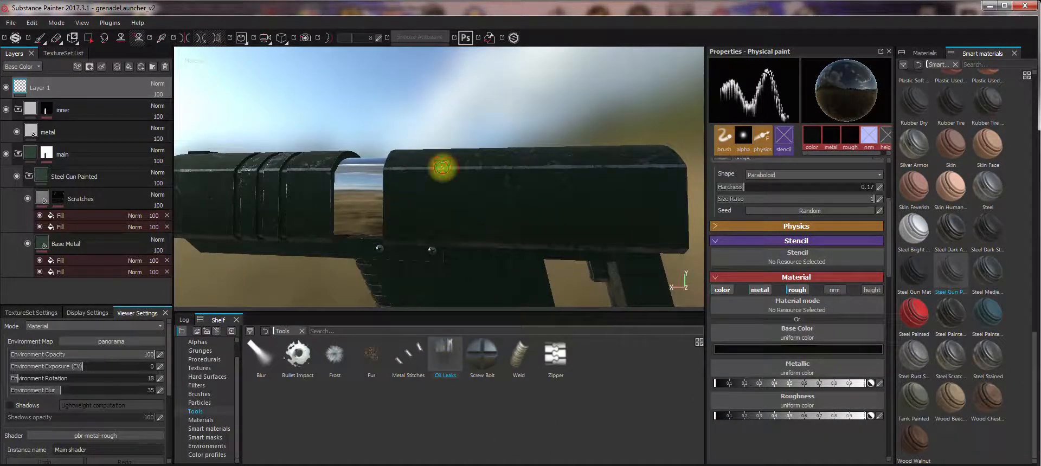
left_click_drag(462, 201, 527, 175, "alt")
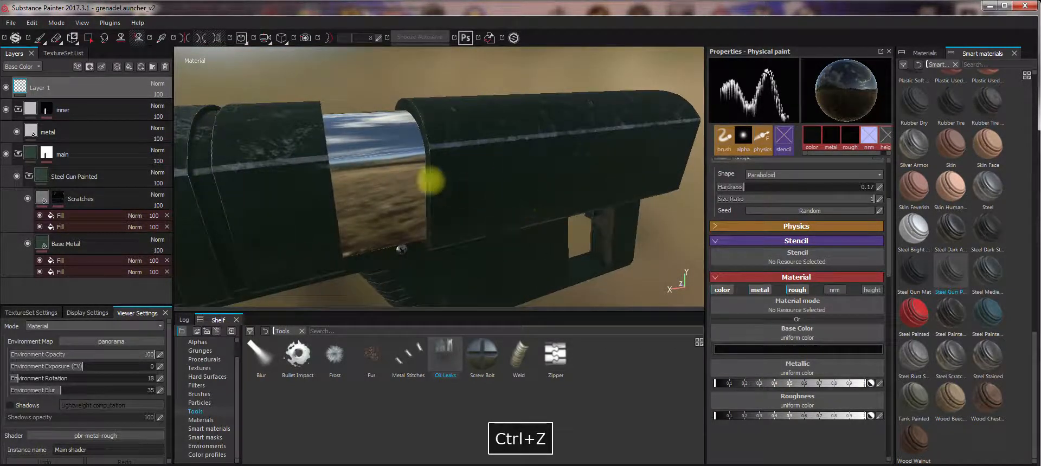
left_click_drag(431, 180, 456, 209, "alt")
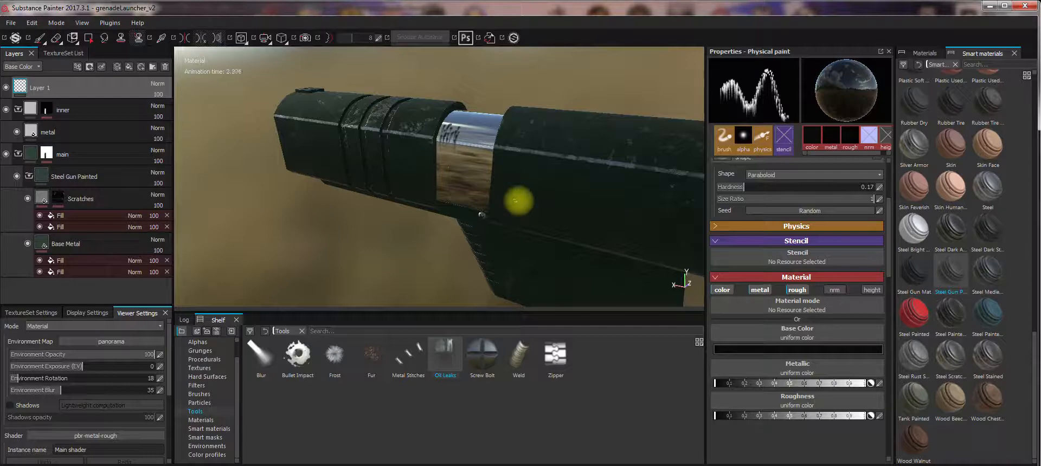
key("ctrl+z")
left_click_drag(508, 140, 484, 224, "alt")
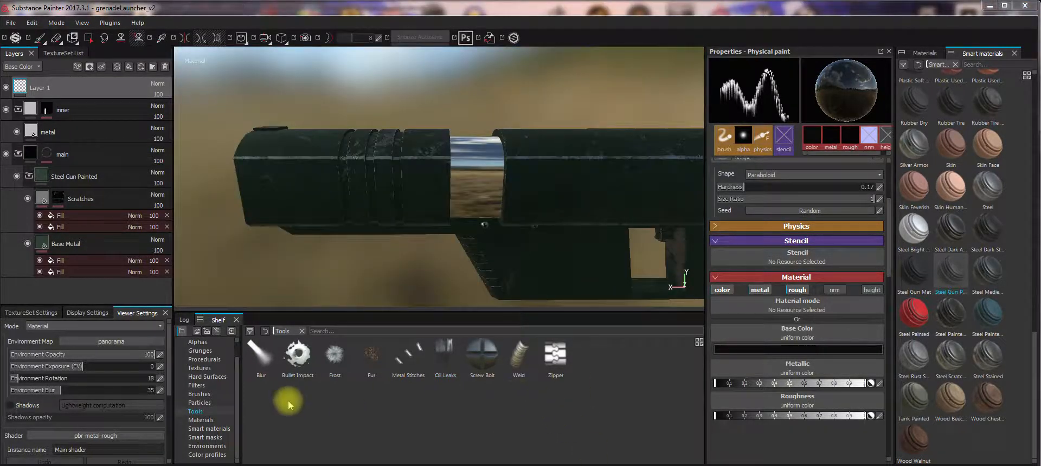
Step: List the smart masks and hide the main layer folder
left_click(209, 430)
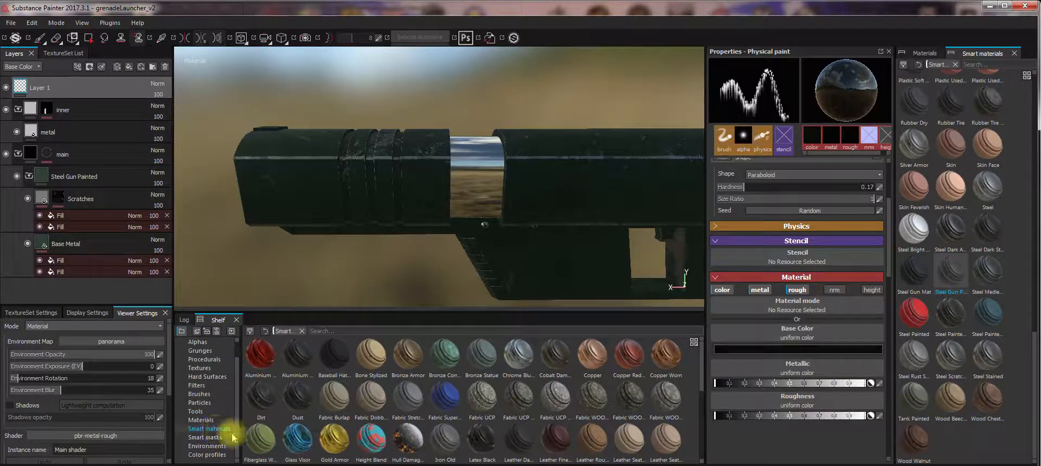
left_click(217, 438)
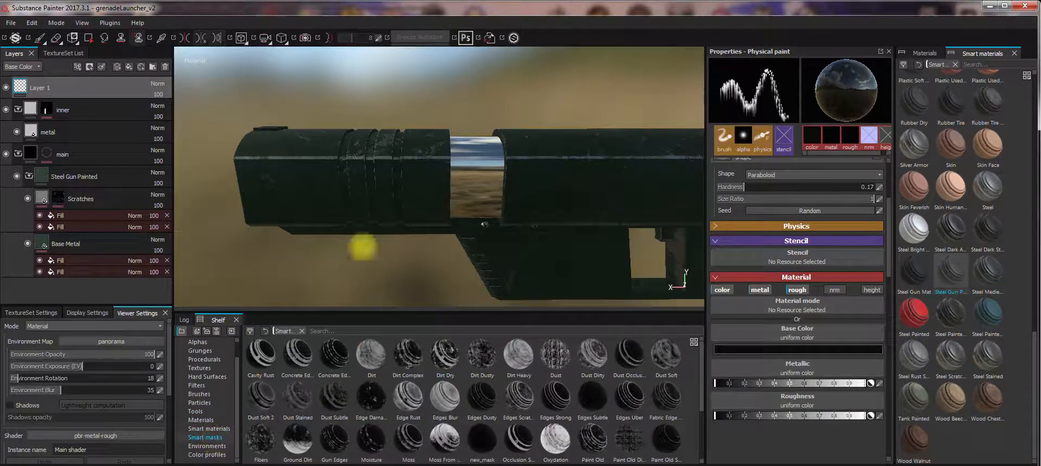
left_click(6, 155)
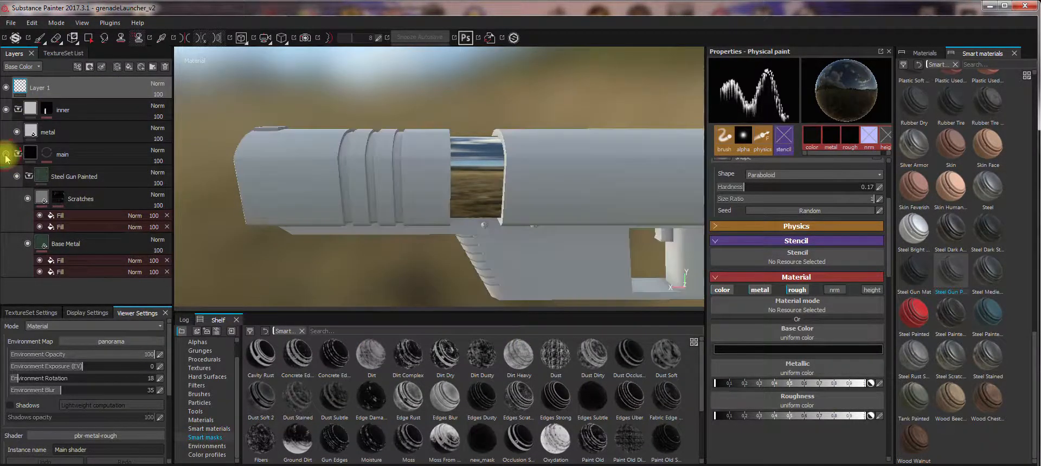
left_click(66, 157)
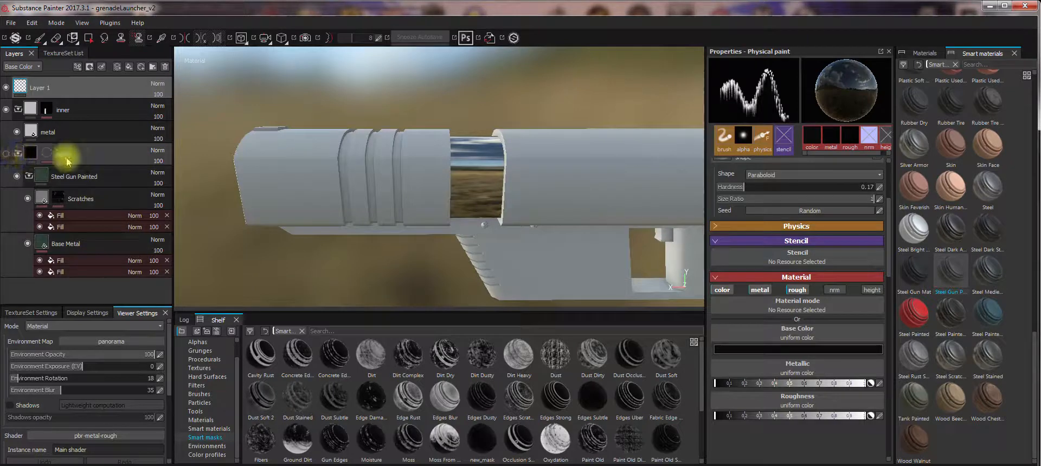
Step: Add a fill layer above Layer 1 with metallic at maximum and roughness at minimum
left_click(129, 66)
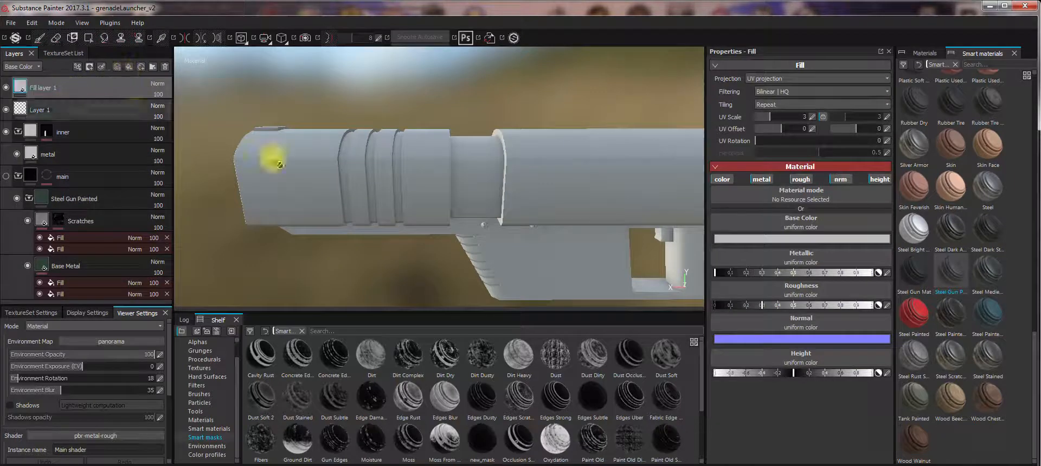
left_click_drag(748, 279, 901, 275)
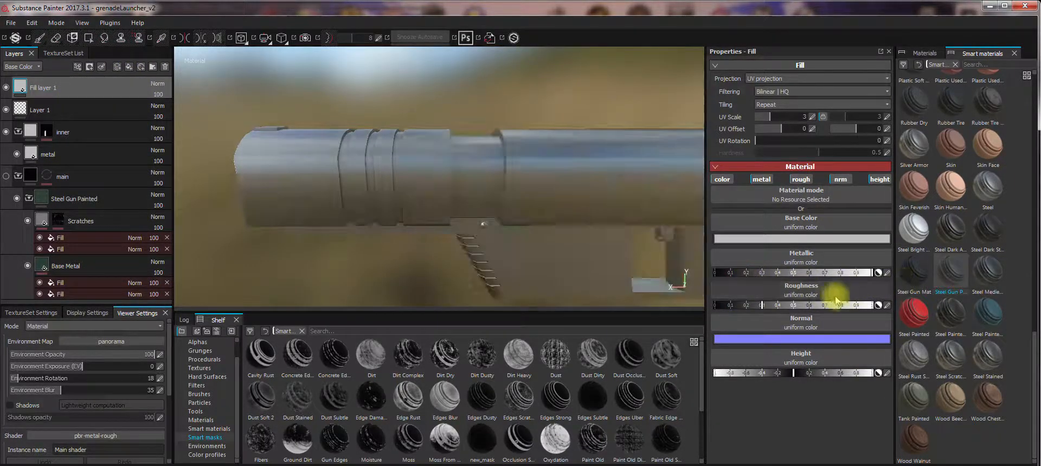
left_click_drag(808, 305, 705, 307)
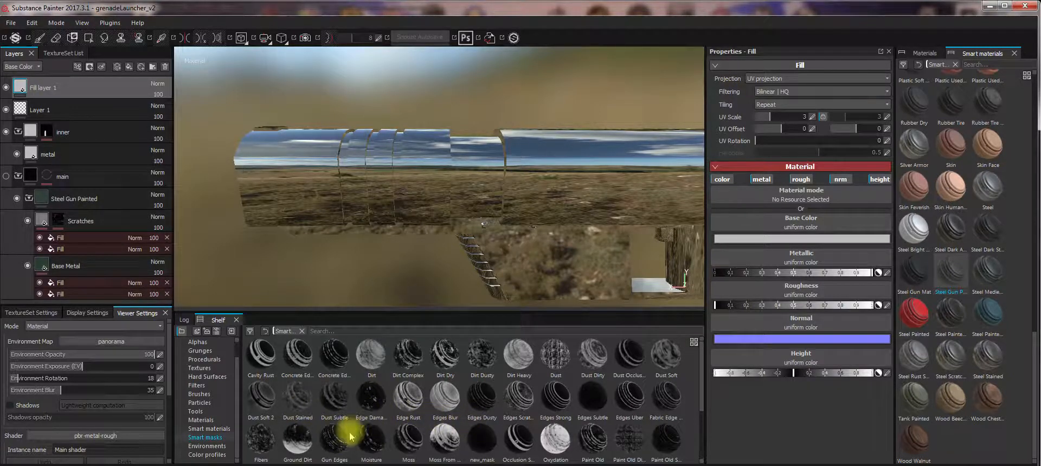
Step: Apply the Gun Edges smart mask to the new fill layer and select the layer's fill content
left_click_drag(350, 437, 84, 92)
left_click_drag(79, 92, 79, 92)
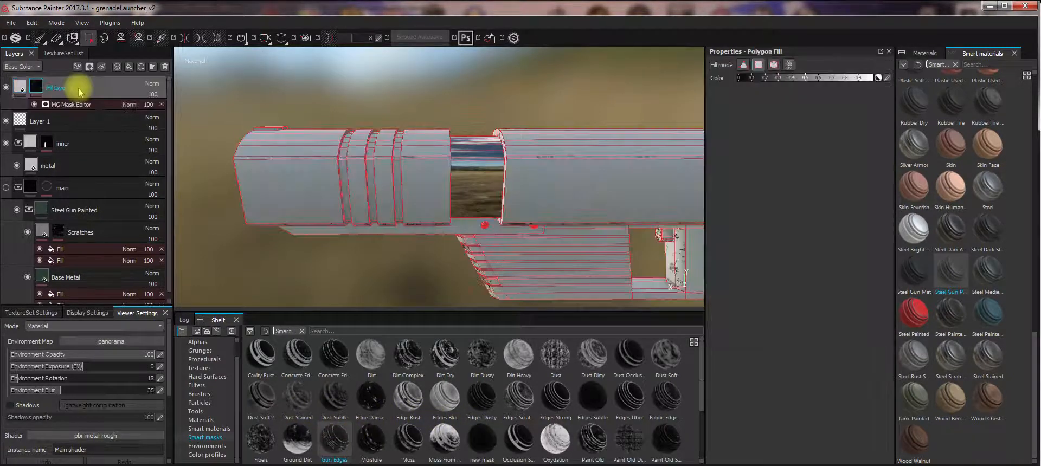
left_click(20, 88)
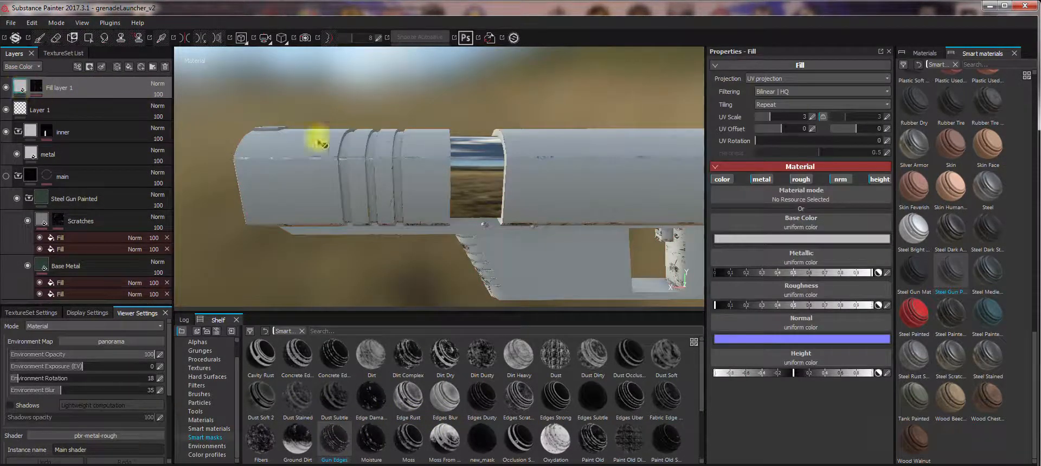
left_click_drag(439, 262, 428, 212, "alt")
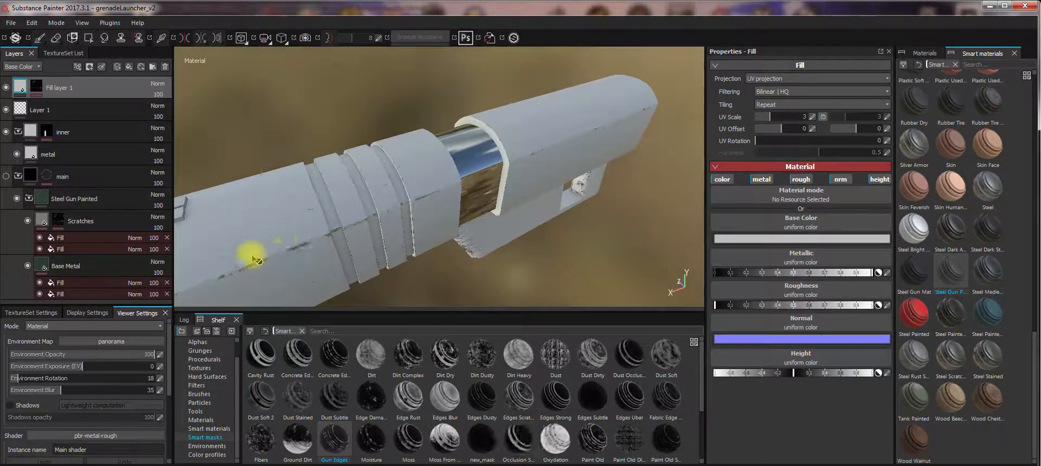
left_click_drag(252, 255, 477, 160, "alt")
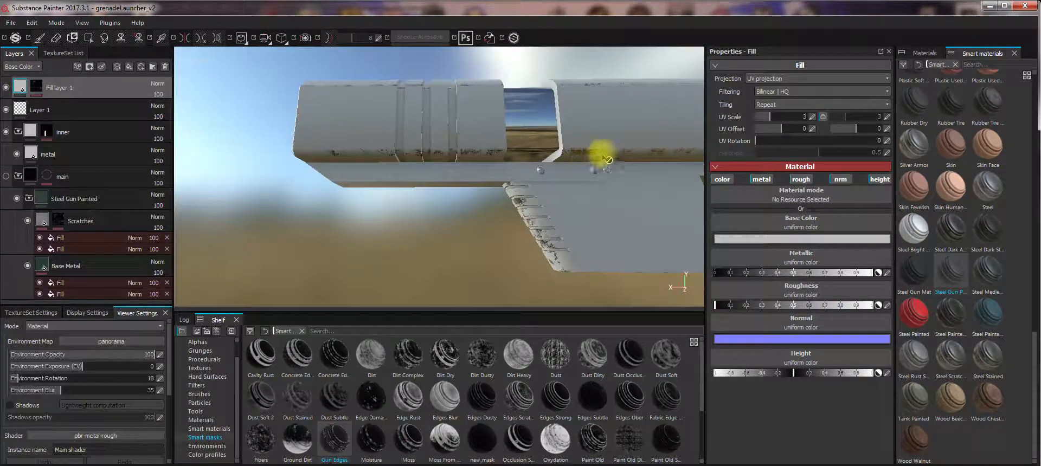
Step: Show the main layer folder and toggle Fill layer 1 to compare its edge wear around the barrel
left_click(5, 176)
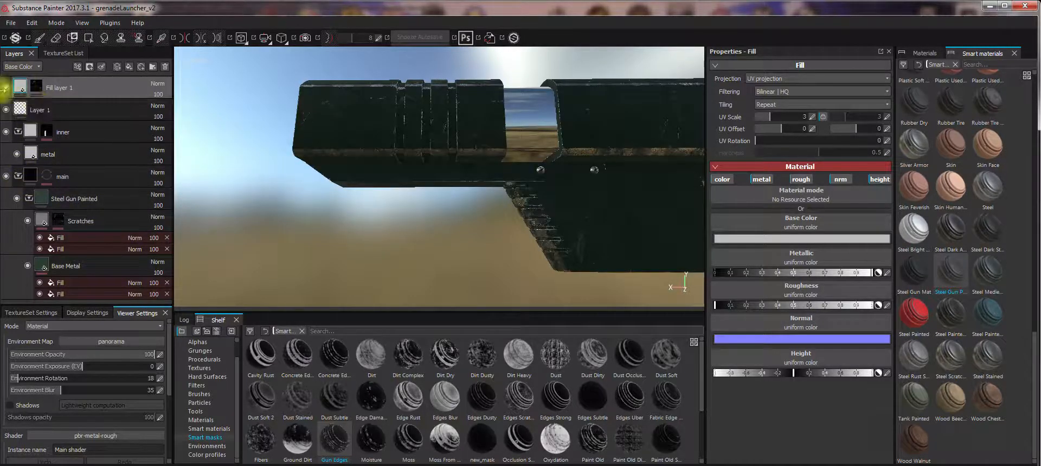
left_click_drag(422, 206, 353, 250, "alt")
left_click(5, 88)
left_click_drag(279, 179, 545, 213, "alt")
right_click_drag(545, 214, 566, 336, "alt")
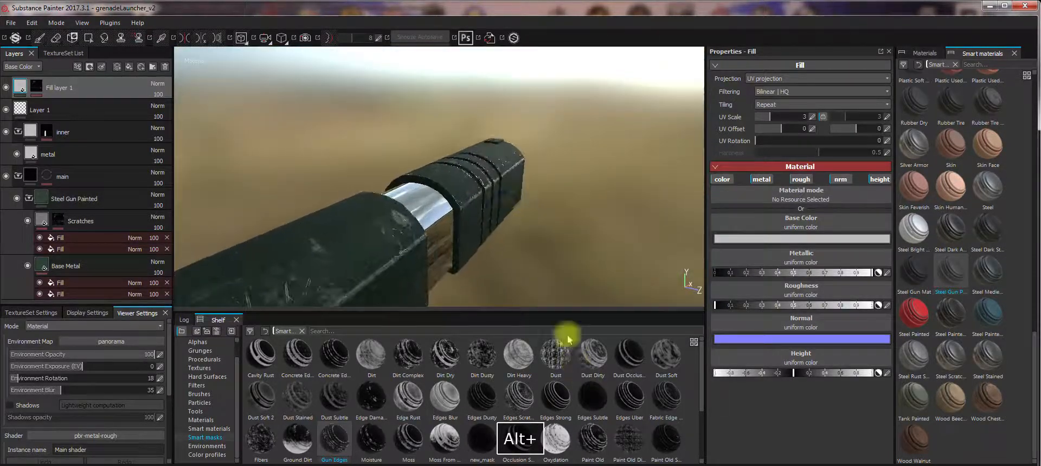
middle_click_drag(457, 230, 414, 255, "alt")
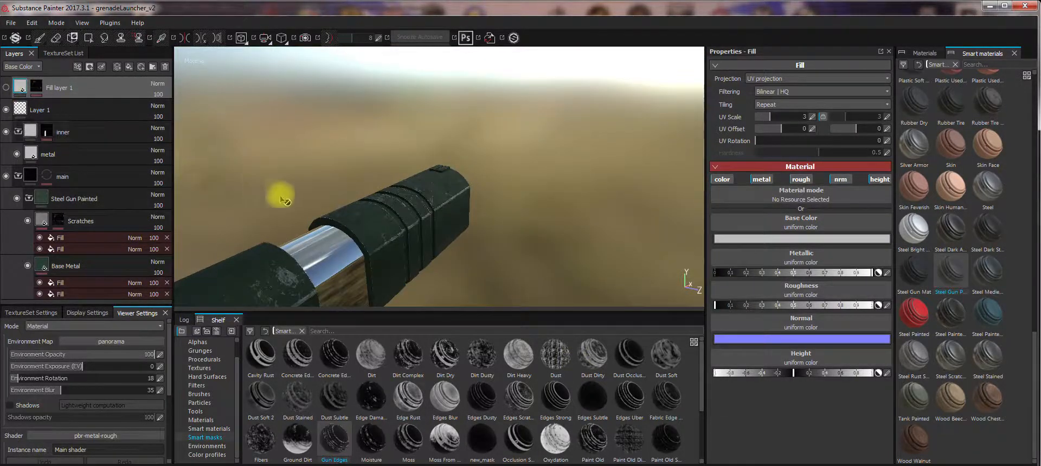
left_click_drag(282, 201, 523, 349, "alt")
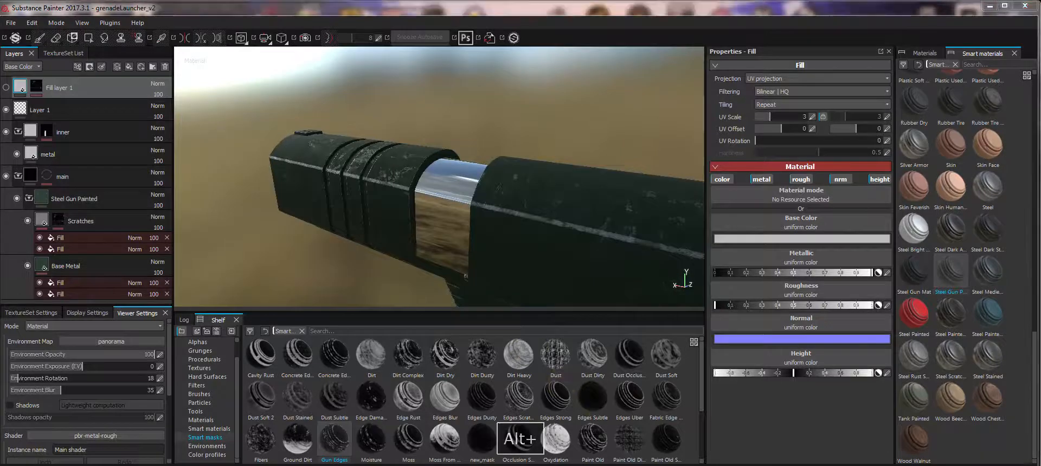
mouse_move(466, 276)
left_mouse_down("alt")
mouse_move(481, 196)
mouse_move(465, 186)
mouse_move(554, 302)
mouse_move(547, 213)
mouse_move(558, 214)
mouse_move(558, 230)
mouse_move(545, 212)
mouse_move(567, 265)
mouse_move(343, 195)
mouse_move(431, 239)
mouse_move(409, 251)
mouse_move(434, 207)
mouse_move(461, 217)
left_mouse_up("alt")
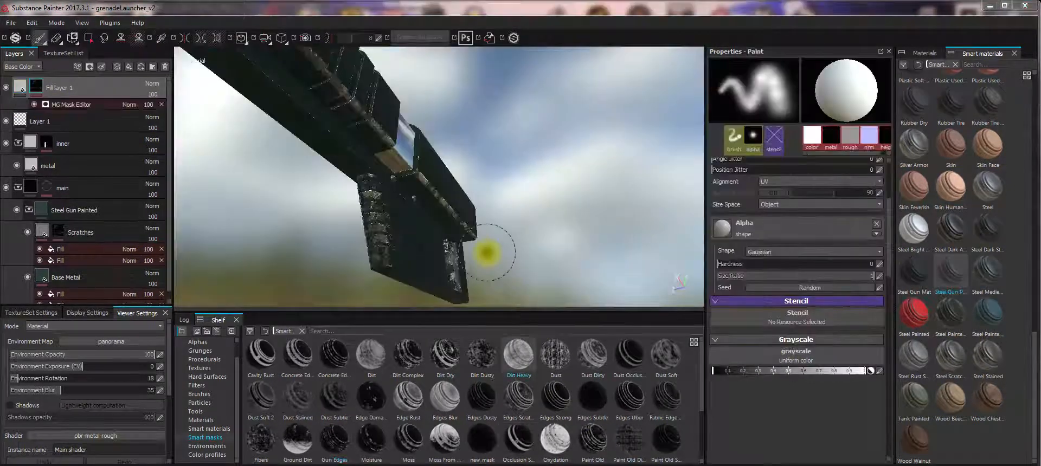
Step: Compare the launcher with the Dirt Heavy masked Fill layer 1 hidden, and undo the fill layer
left_click_drag(487, 253, 451, 274, "alt")
left_click(6, 87)
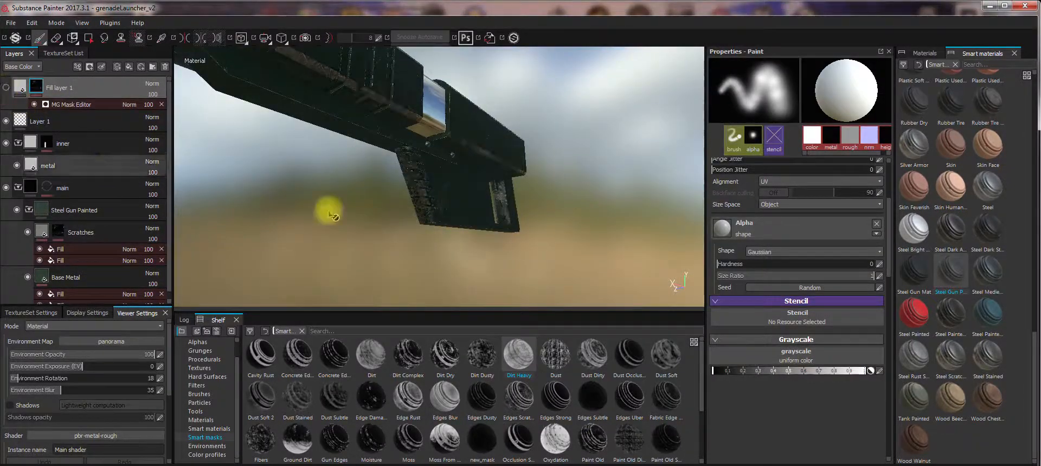
left_click_drag(331, 216, 423, 173, "alt")
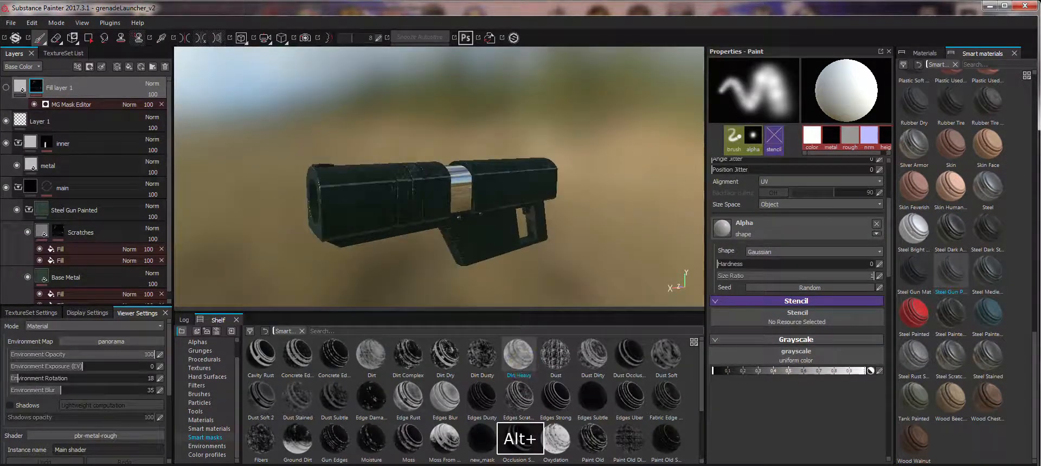
key("ctrl+z")
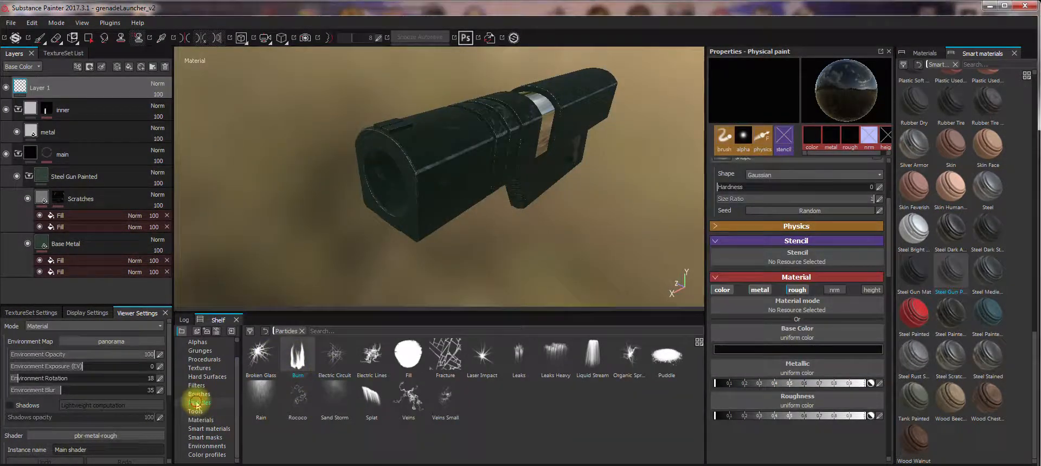
Step: Try the Burn particle brush on the rim of the muzzle and undo the stroke
left_click_drag(426, 190, 403, 185, "alt")
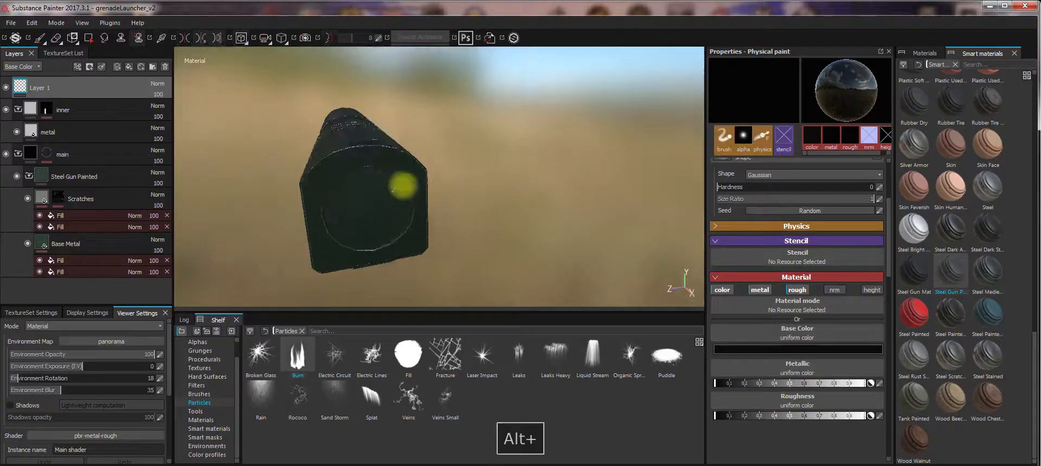
mouse_move(321, 191)
left_mouse_down()
mouse_move(337, 240)
mouse_move(504, 216)
mouse_move(347, 248)
left_mouse_up()
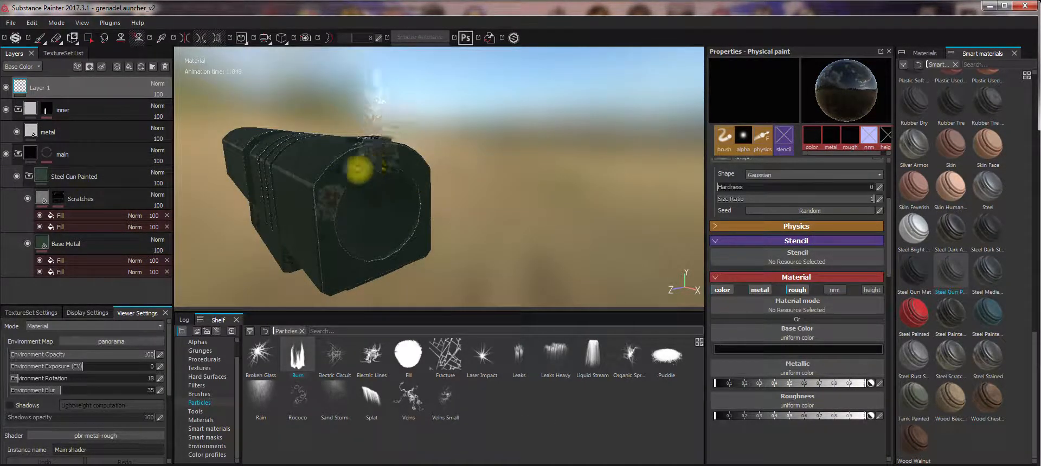
mouse_move(344, 255)
left_mouse_down("alt")
mouse_move(421, 221)
mouse_move(304, 242)
mouse_move(427, 217)
mouse_move(417, 264)
left_mouse_up("alt")
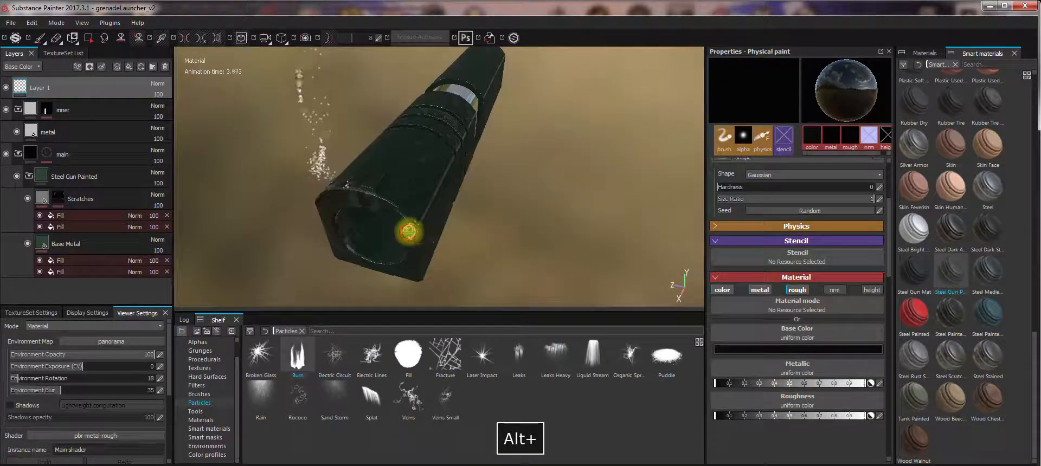
left_click_drag(409, 232, 525, 225, "alt")
key("ctrl+z")
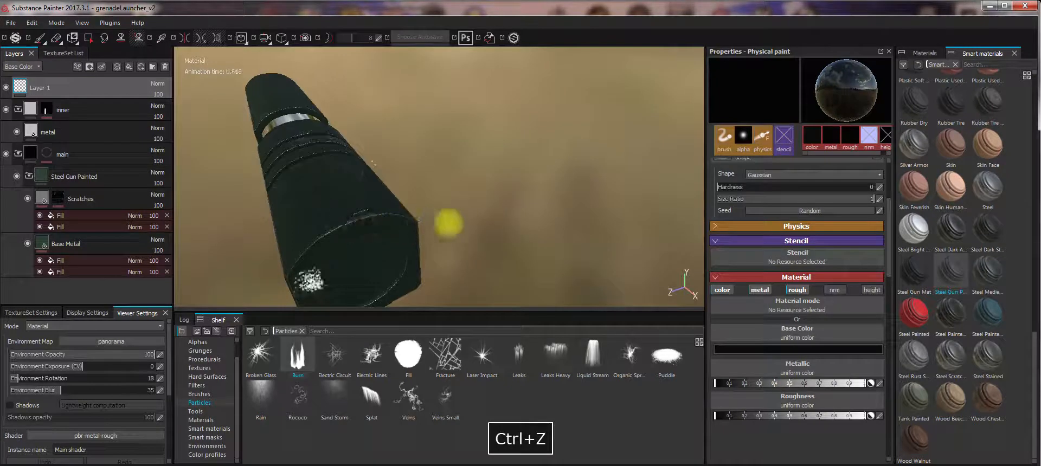
left_click_drag(424, 214, 331, 186, "alt")
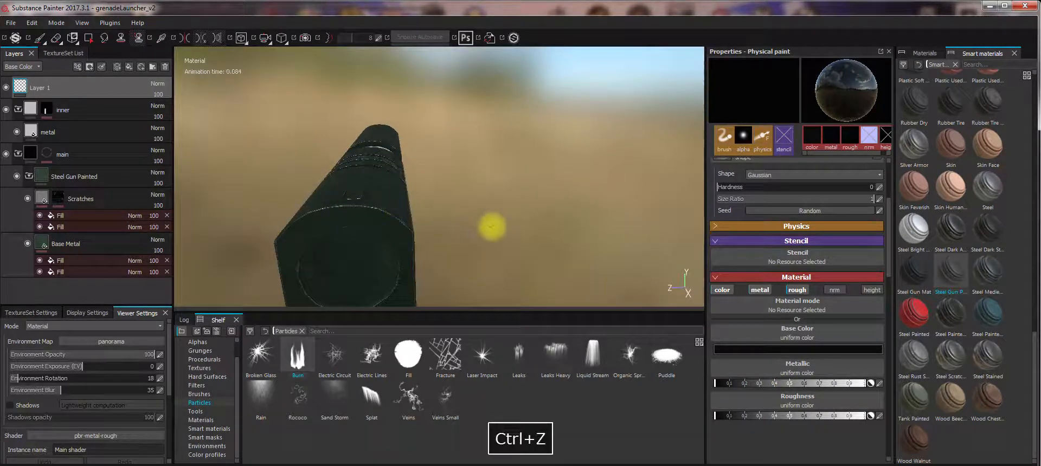
Step: Choose the Leaks Heavy particle brush and inspect the launcher's side and barrel
mouse_move(492, 227)
left_mouse_down("alt")
mouse_move(323, 216)
mouse_move(372, 162)
mouse_move(507, 202)
mouse_move(478, 226)
left_mouse_up("alt")
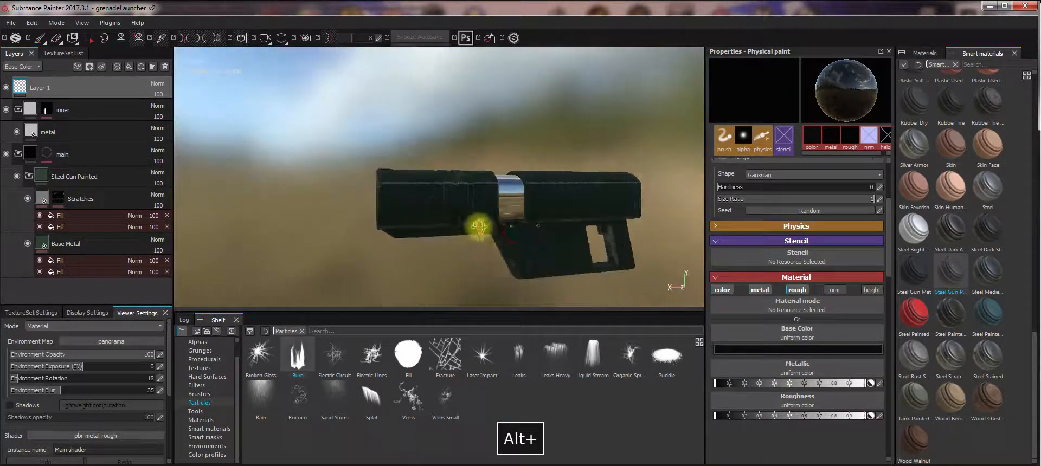
middle_click_drag(479, 227, 429, 216, "alt")
left_click_drag(511, 246, 409, 260, "alt")
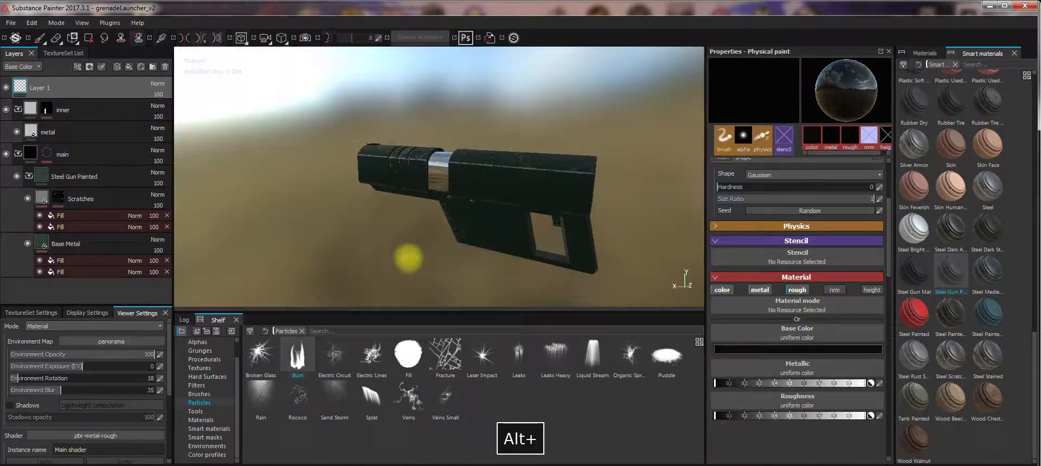
left_click_drag(495, 262, 490, 168, "alt")
middle_click_drag(490, 167, 454, 159, "alt")
left_click_drag(454, 160, 566, 389, "alt")
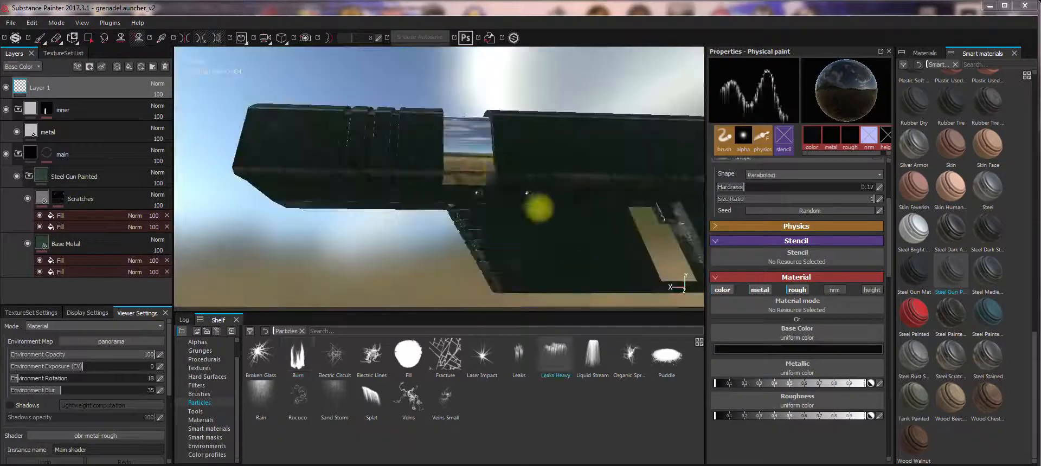
left_click_drag(451, 191, 495, 195, "alt")
right_click_drag(495, 195, 467, 293, "alt")
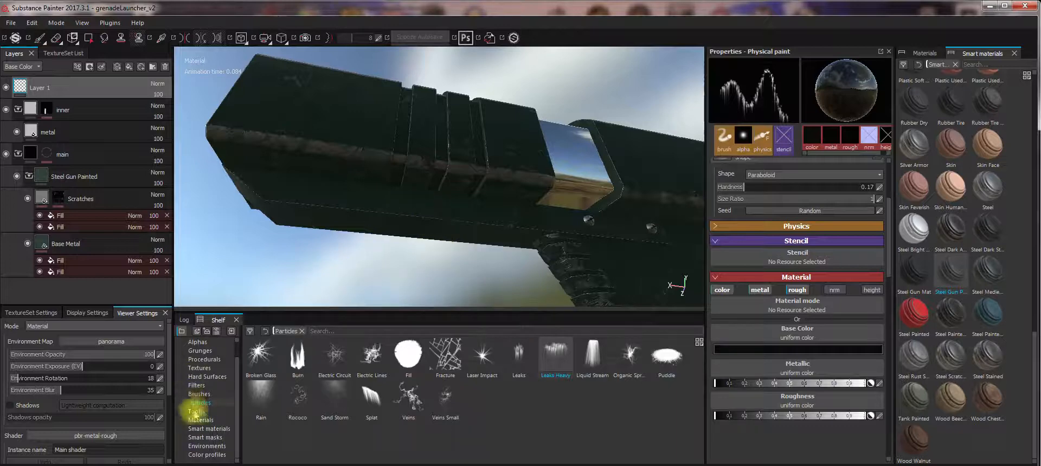
Step: Browse the alphas, filter them by "scra" and assign the Scratches 04 alpha to the brush
left_click(198, 343)
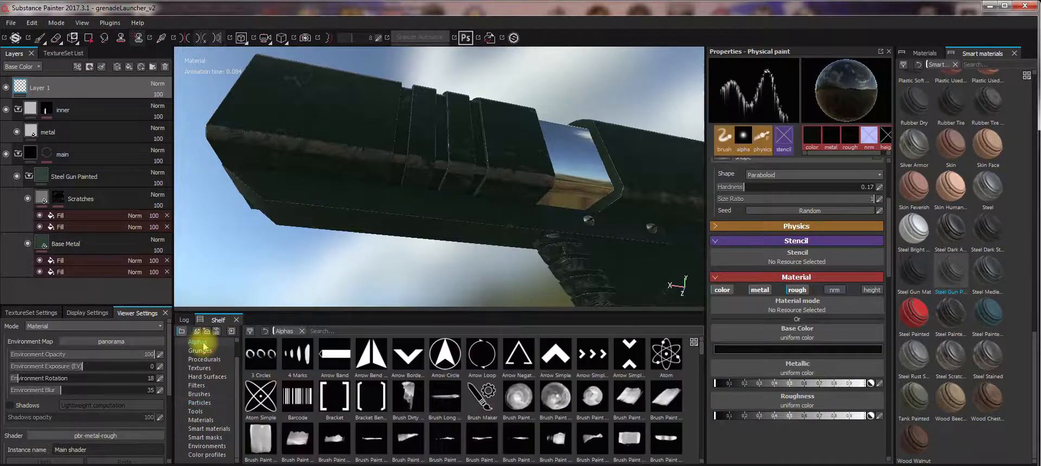
scroll(418, 392, "down", 5)
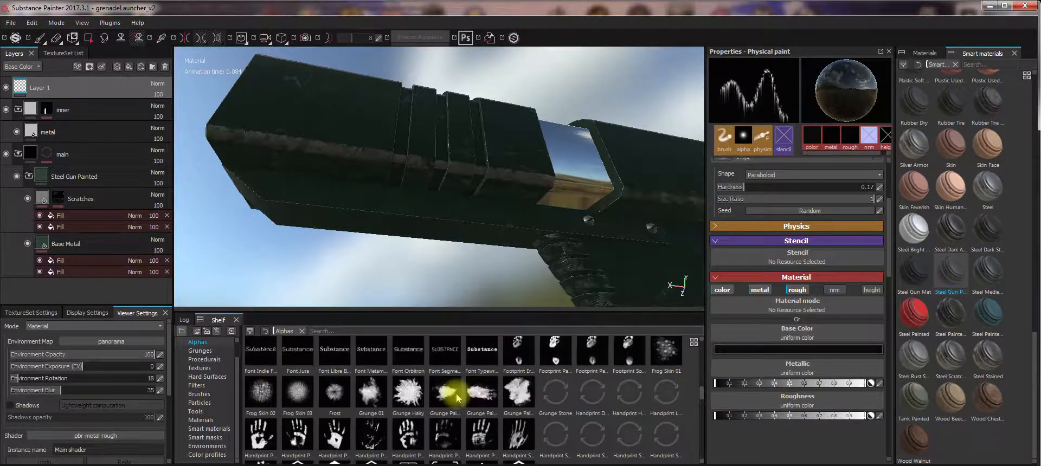
mouse_move(457, 397)
scroll(457, 398, "down", 10)
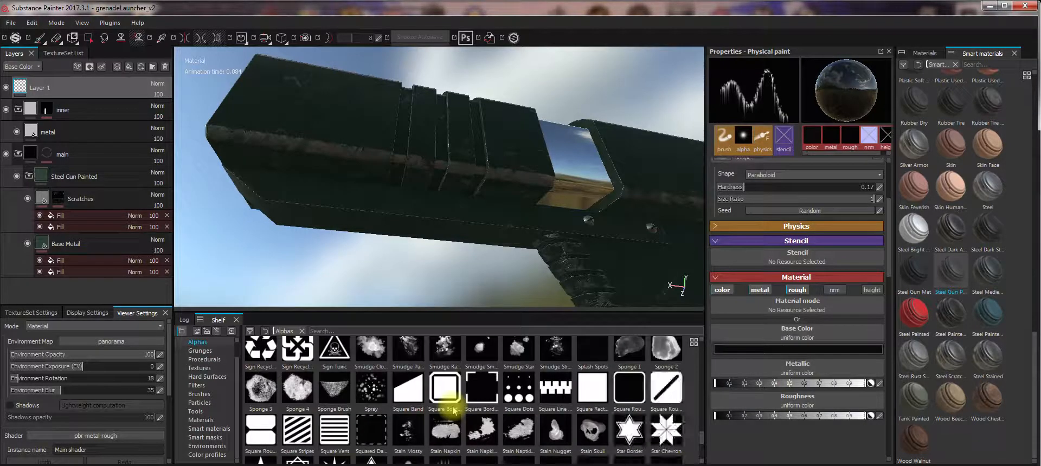
scroll(454, 411, "up", 6)
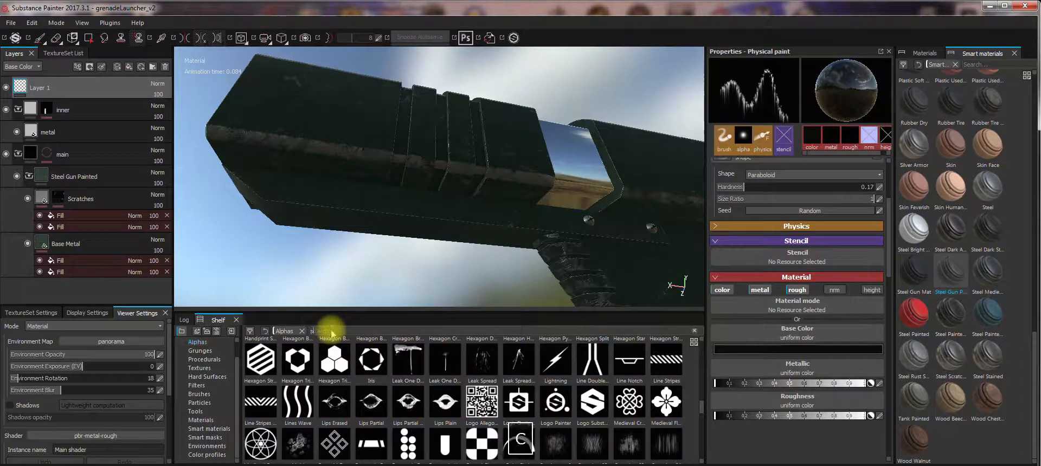
type("crat")
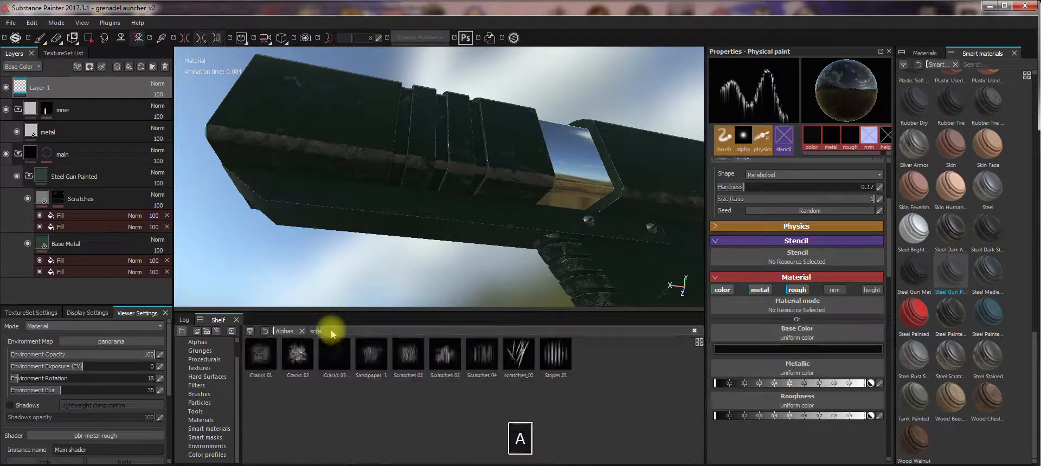
left_click(497, 376)
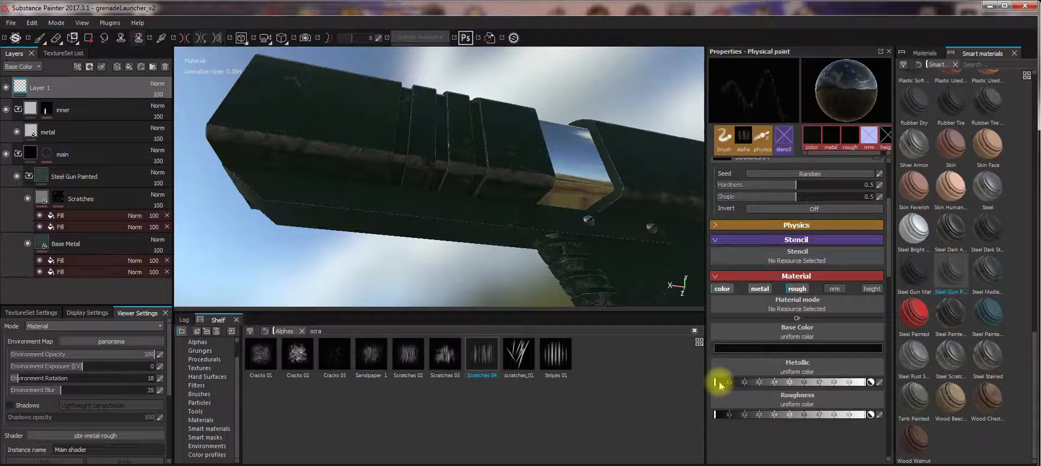
Step: Set the brush material's metallic to maximum and its base color to white
left_click_drag(727, 385, 872, 384)
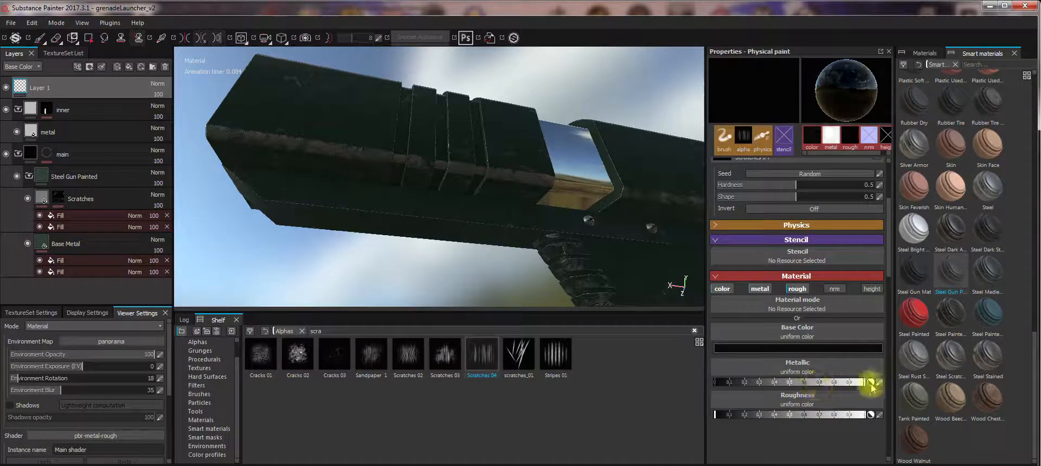
left_click(773, 350)
left_click_drag(750, 355, 669, 300)
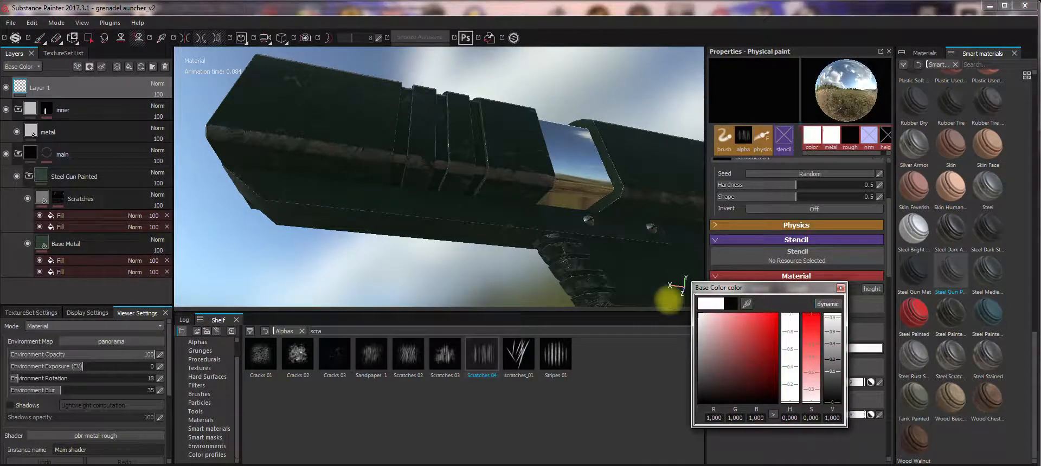
Step: Try strokes with the Scratches 04 alpha along the barrel's lower edge and undo them
right_click_drag(391, 162, 451, 174, "ctrl")
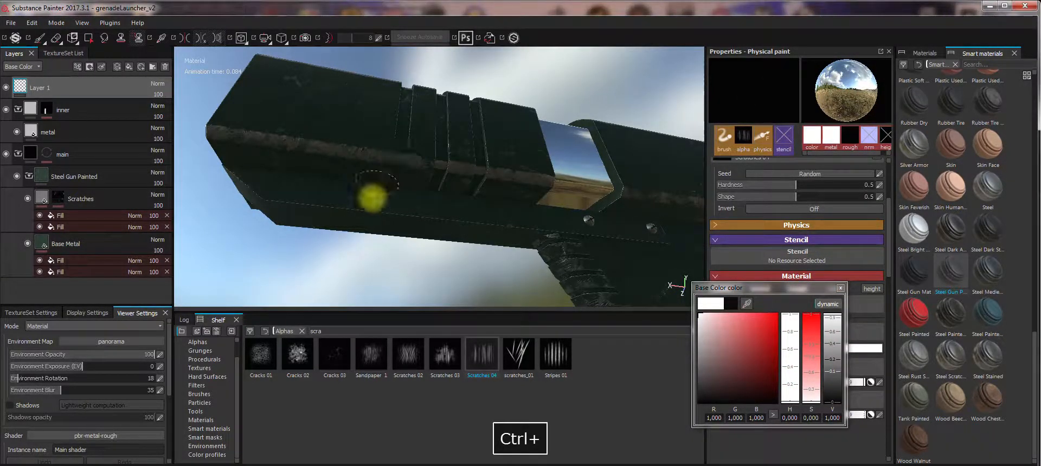
left_click_drag(400, 211, 430, 210)
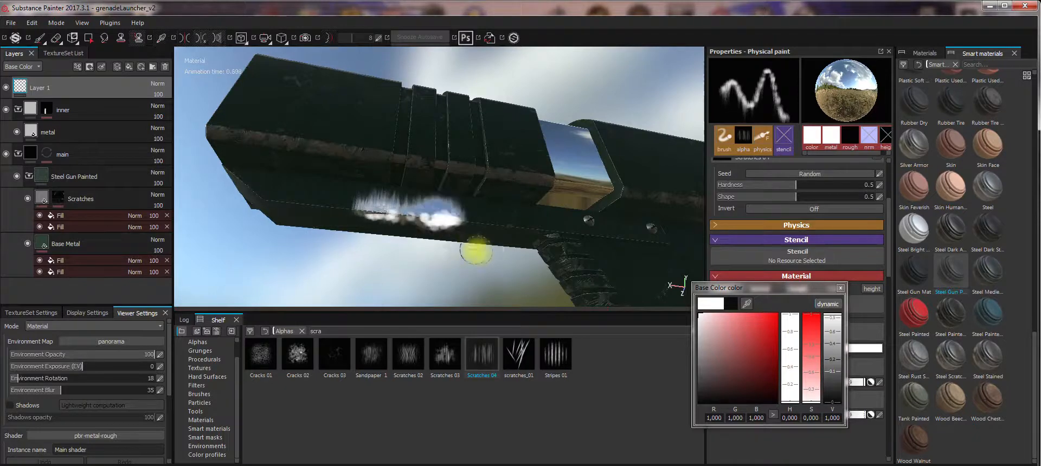
key("ctrl+z")
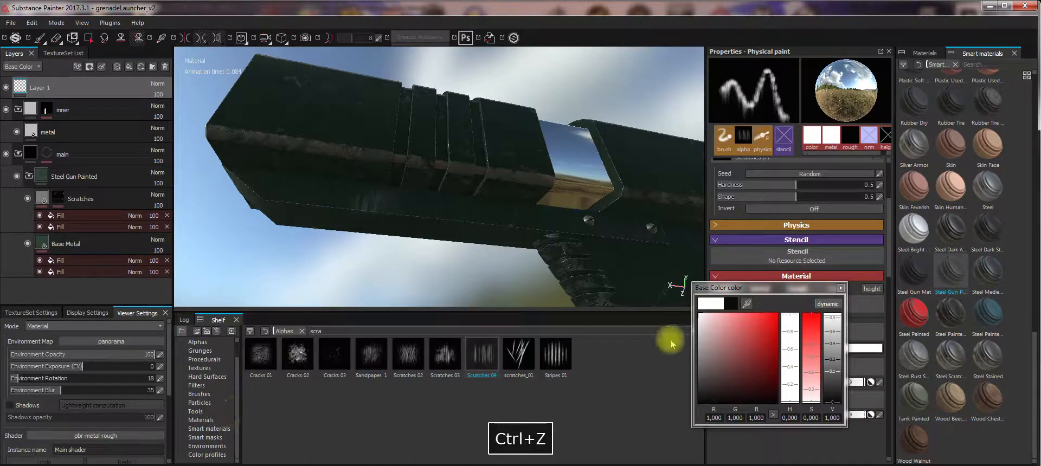
left_click(840, 288)
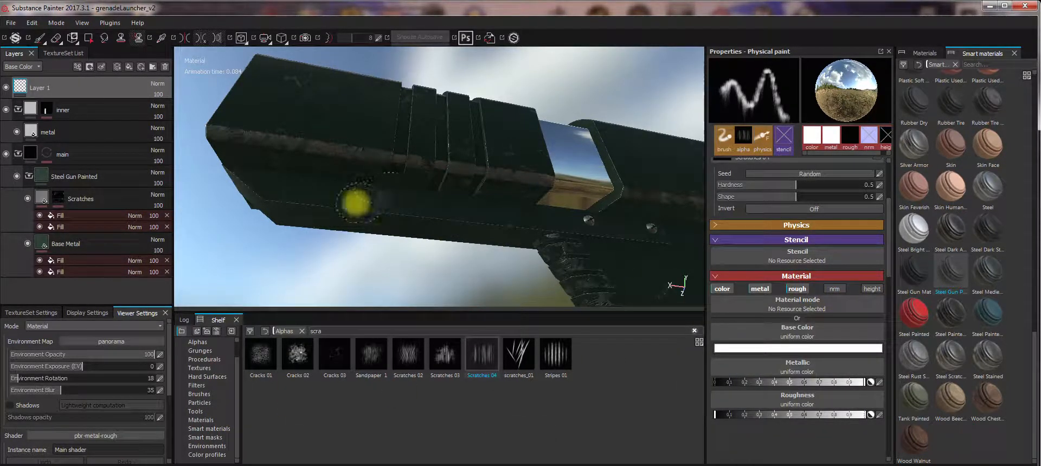
mouse_move(409, 211)
left_mouse_down("alt")
mouse_move(425, 302)
mouse_move(377, 229)
mouse_move(418, 209)
mouse_move(561, 216)
mouse_move(457, 230)
mouse_move(475, 255)
mouse_move(462, 241)
mouse_move(421, 290)
mouse_move(425, 207)
mouse_move(472, 220)
mouse_move(479, 245)
mouse_move(442, 251)
mouse_move(372, 205)
left_mouse_up("alt")
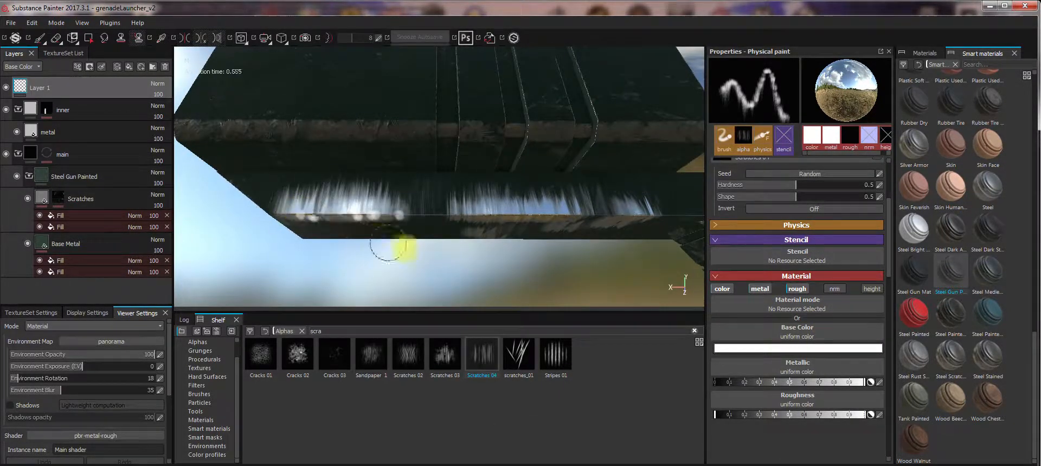
left_click_drag(400, 249, 444, 196, "alt")
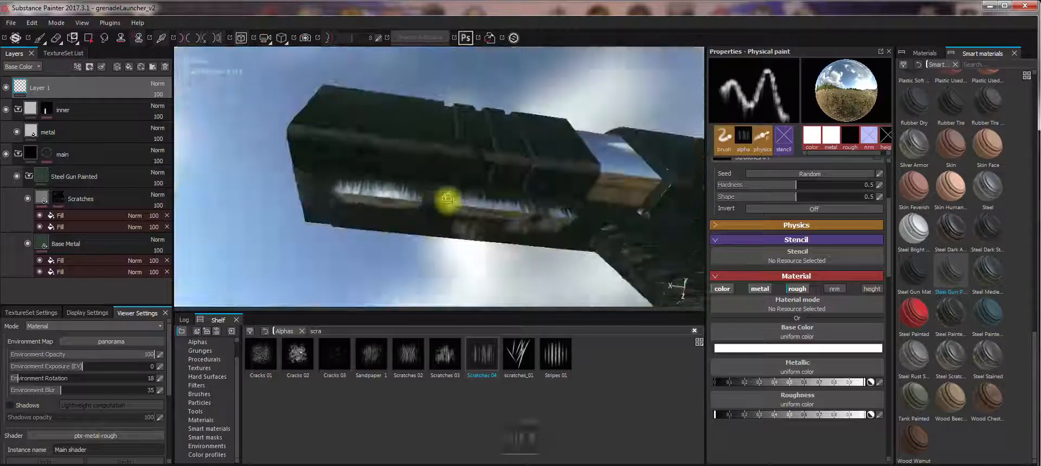
key("ctrl+z")
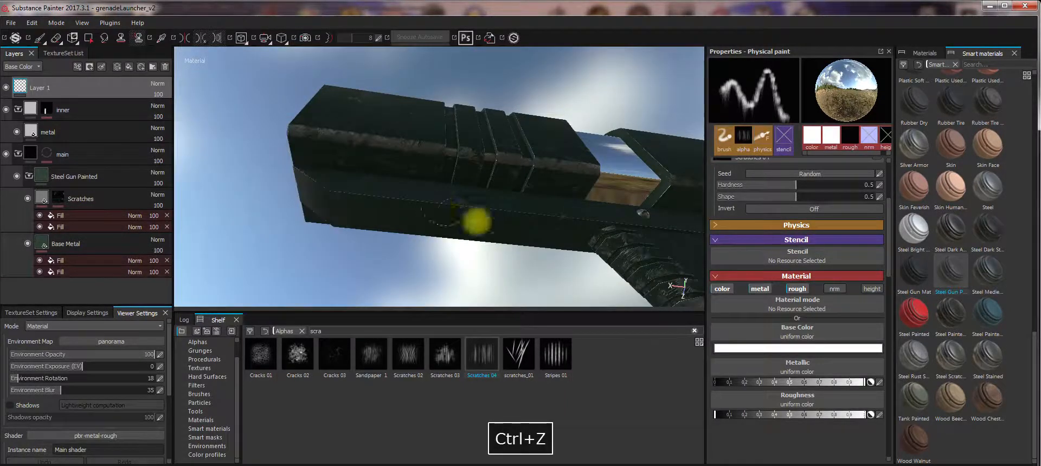
Step: List the smart masks and switch from physical paint to the regular Paint tool
scroll(808, 326, "up", 3)
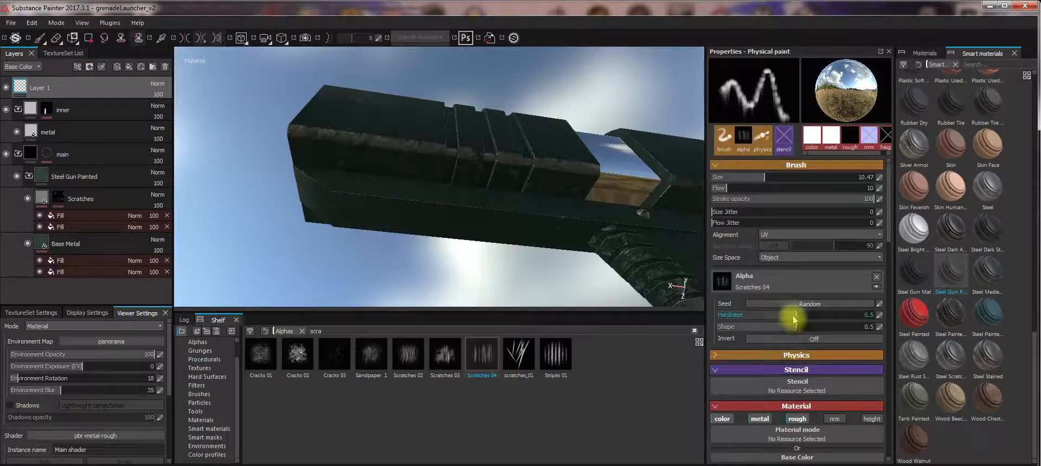
left_click(205, 437)
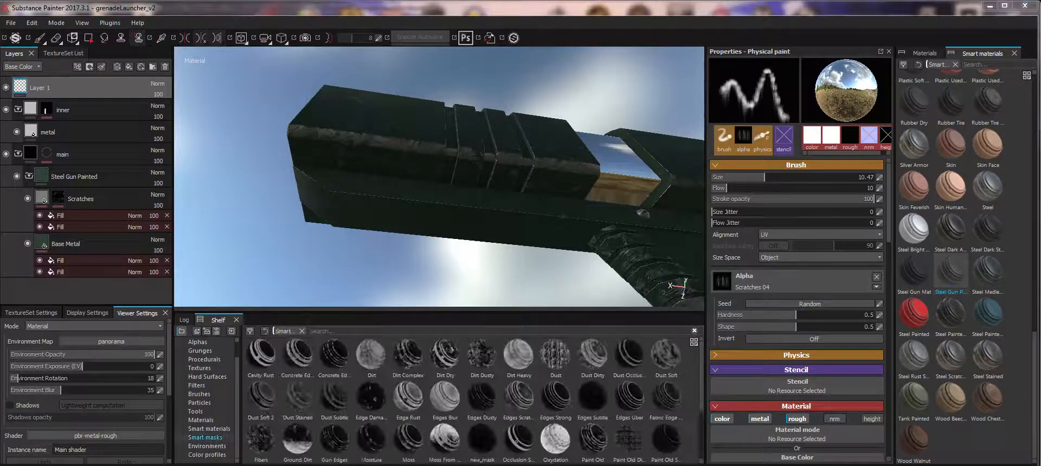
left_click(40, 39)
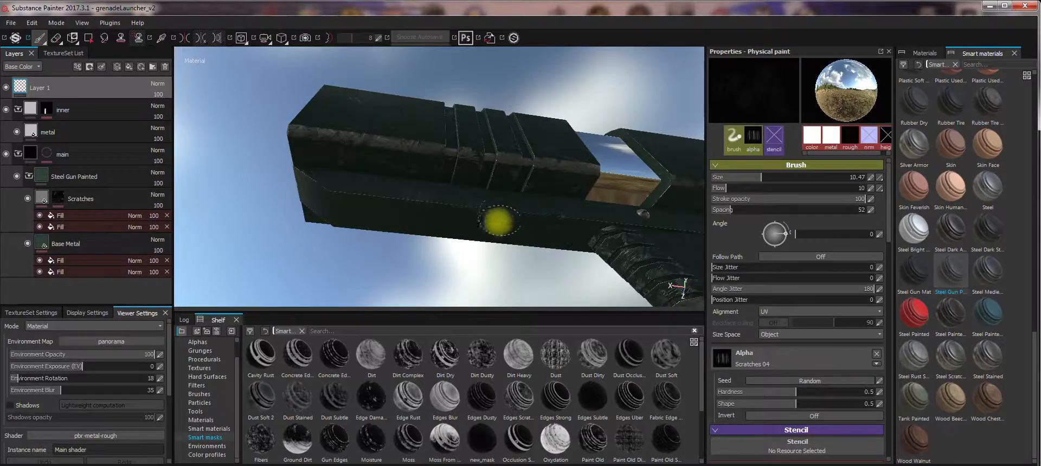
Step: Set the brush size to 13.33 and its angle to 173, try scratch strokes on the barrel's lower edge and undo them
left_click_drag(499, 220, 511, 209, "alt")
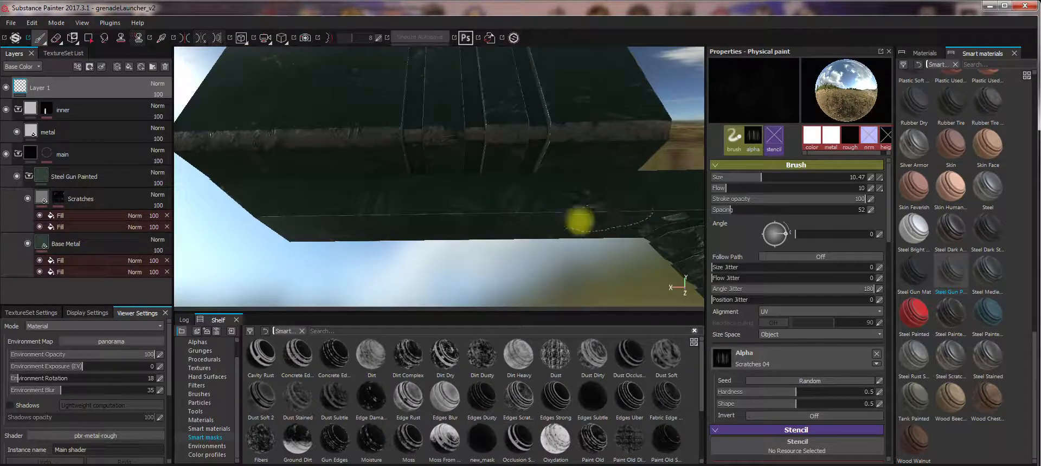
key("ctrl+z")
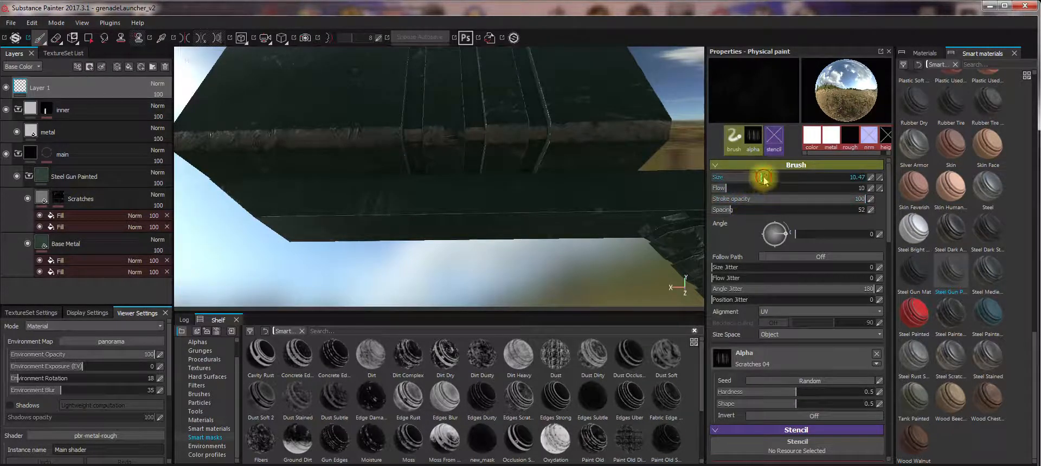
left_click_drag(769, 181, 766, 181)
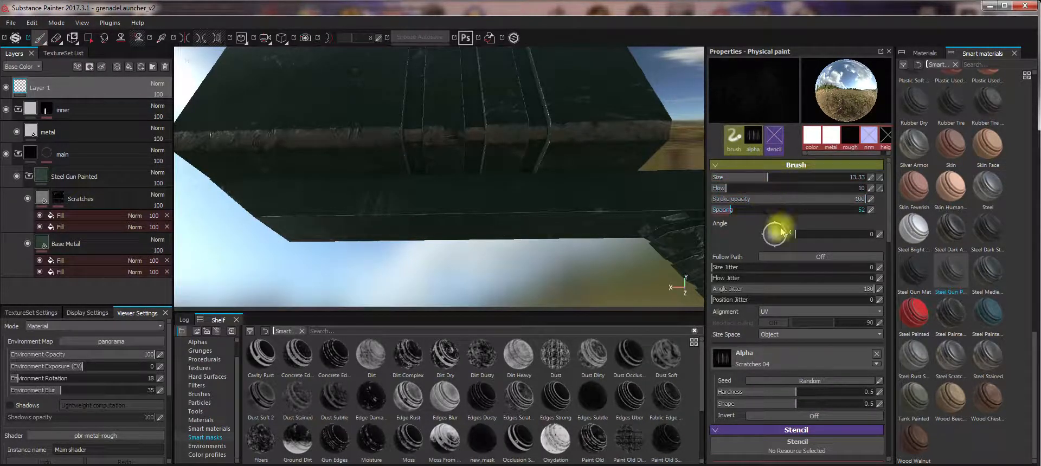
scroll(822, 282, "down", 3)
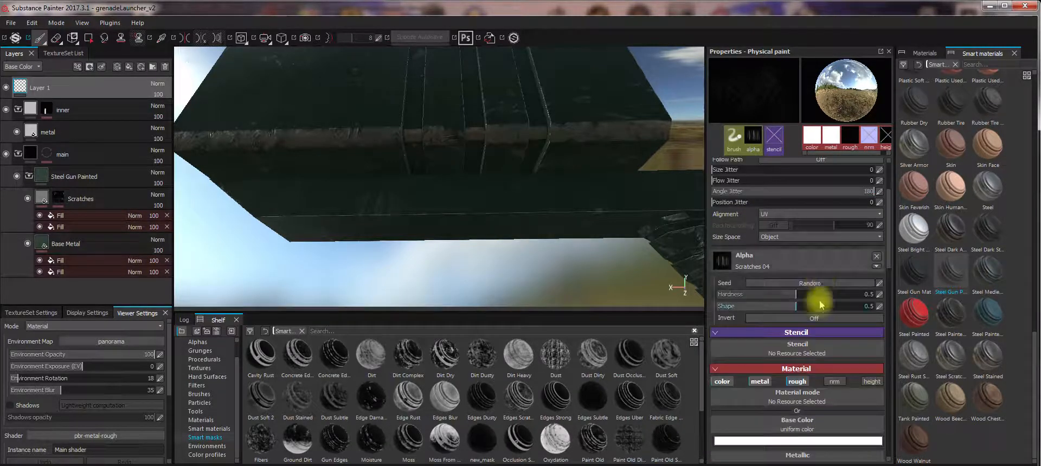
scroll(821, 308, "up", 3)
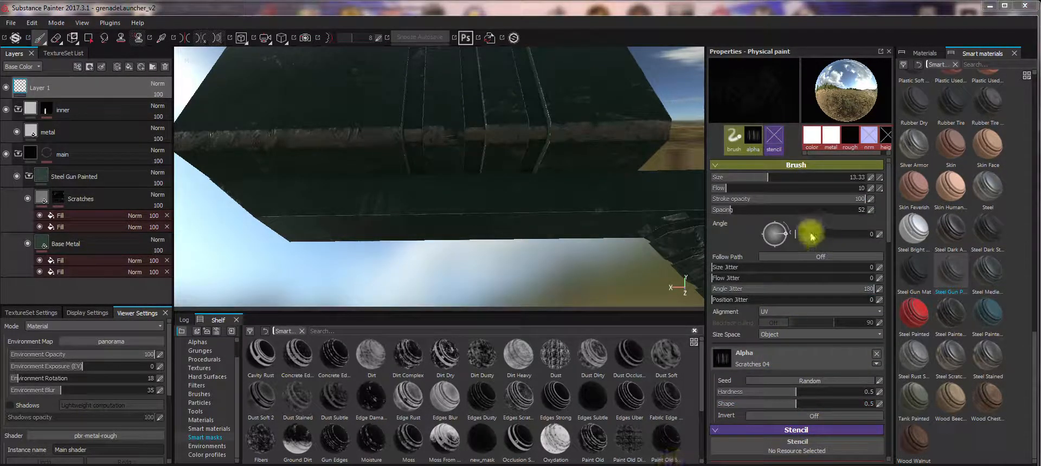
left_click_drag(801, 236, 833, 235)
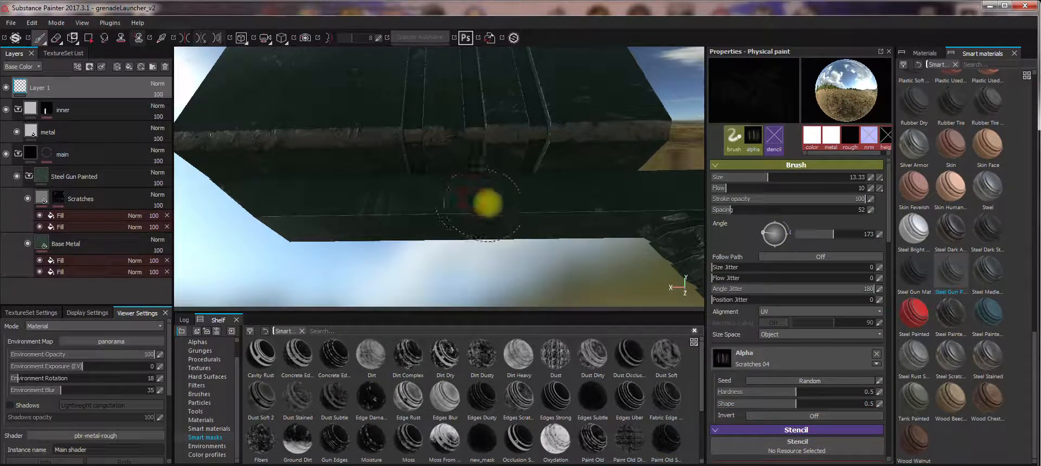
key("ctrl+z")
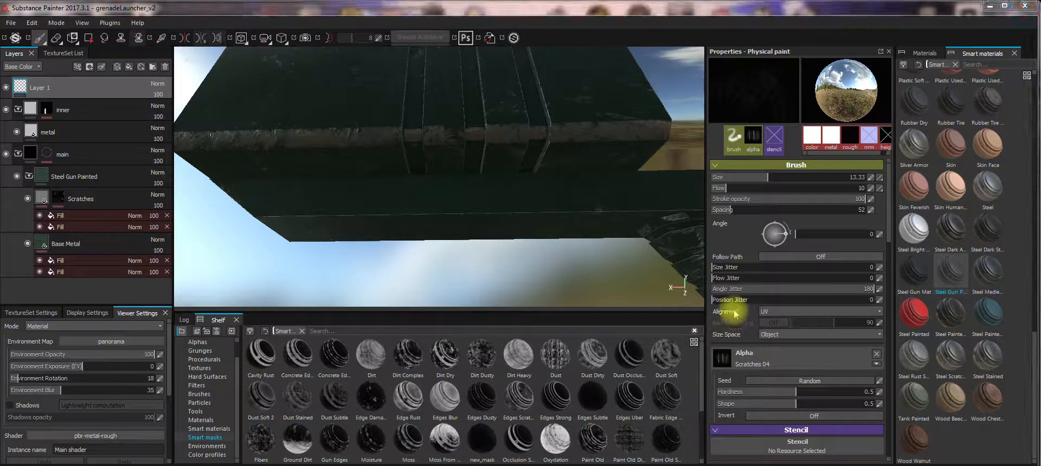
Step: Set the brush alignment to Tangent | Wrap, enlarge the brush to 16.59, try scratch strokes on the barrel's lower edge and undo them
left_click(785, 312)
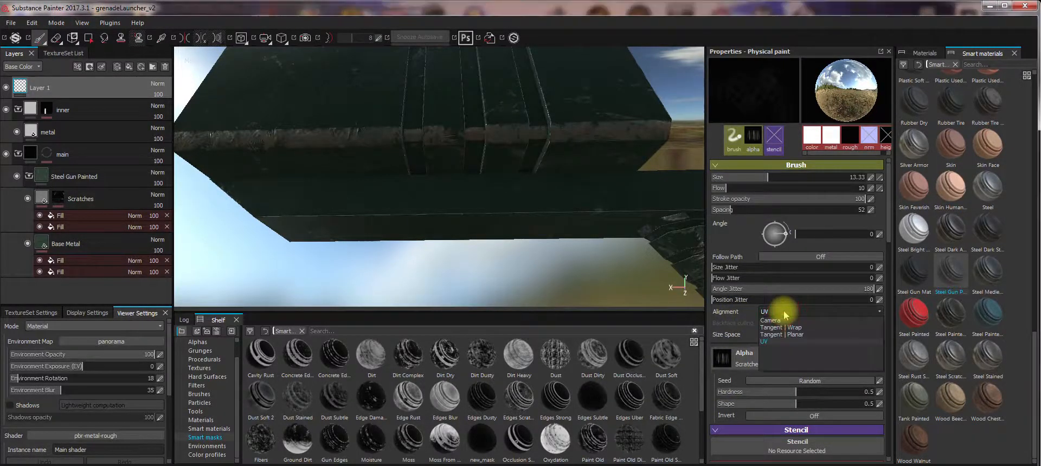
left_click(804, 329)
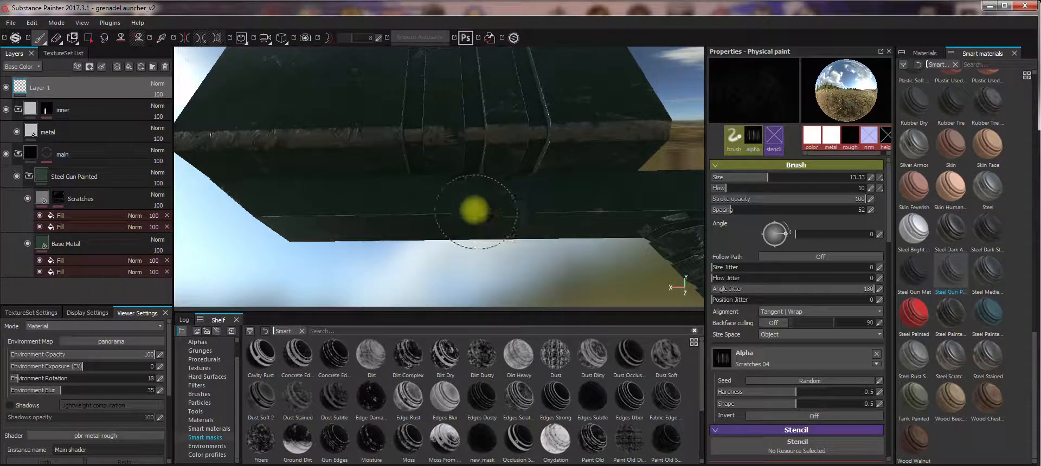
key("ctrl+z")
right_click_drag(447, 212, 458, 220, "ctrl")
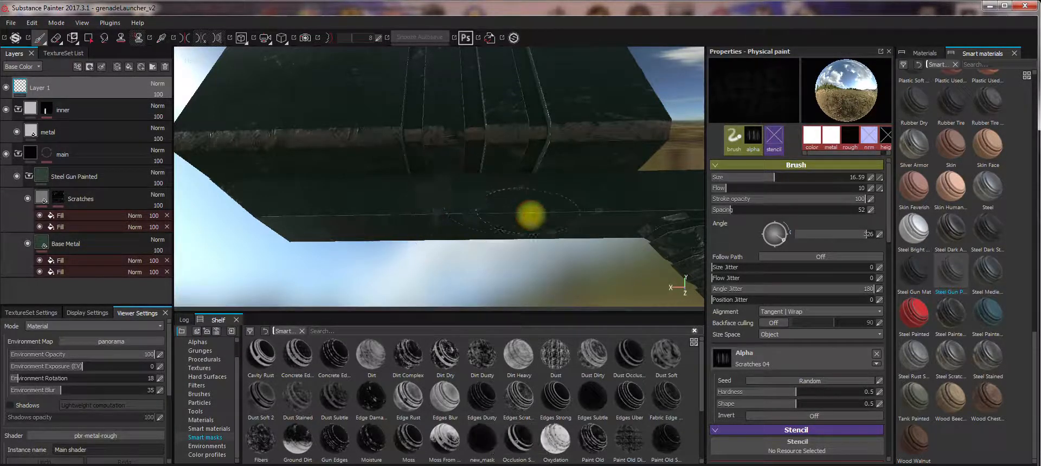
key("ctrl+z")
Step: Set the brush alignment to Camera, reduce the size to 4.91, try scratch strokes along the barrel's lower edge and undo them
left_click(788, 315)
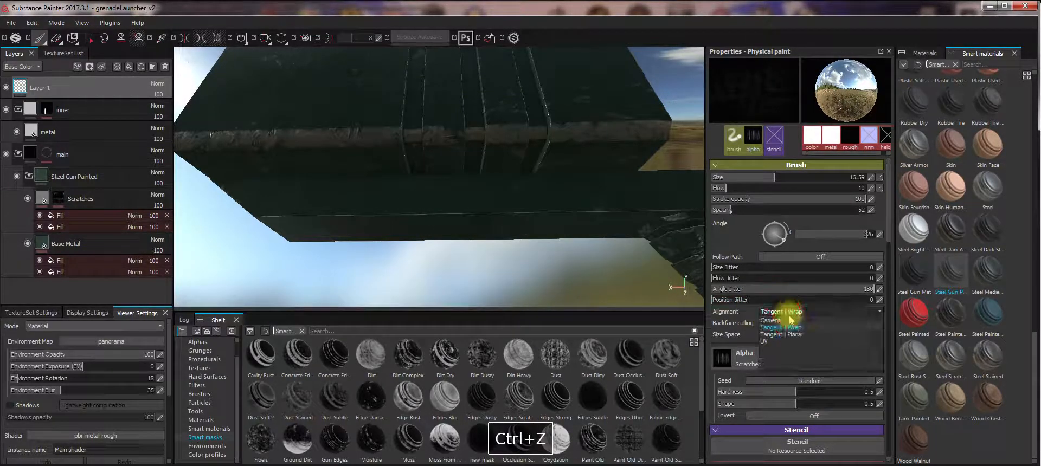
left_click(776, 320)
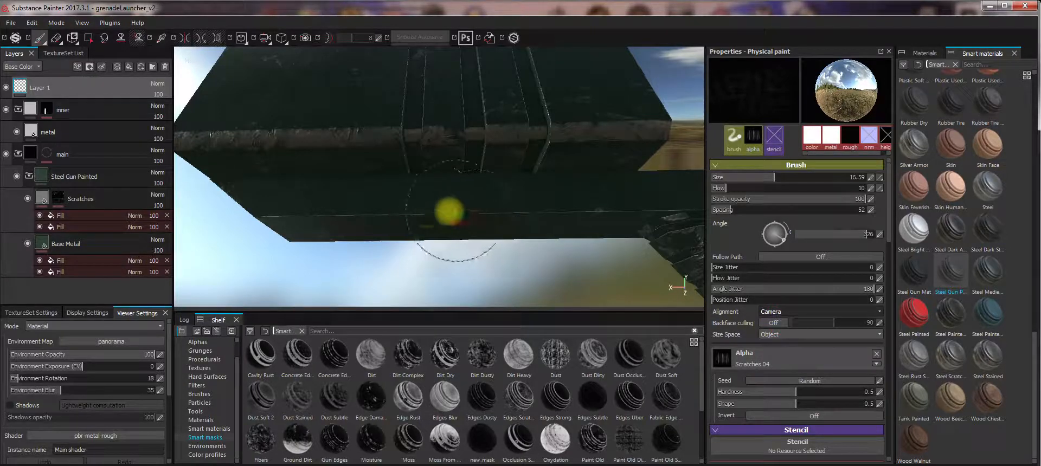
left_click_drag(465, 218, 465, 232, "alt")
key("ctrl+z")
right_click_drag(399, 174, 345, 173, "ctrl")
mouse_move(383, 207)
right_mouse_down("alt")
mouse_move(363, 249)
mouse_move(330, 219)
right_mouse_up("alt")
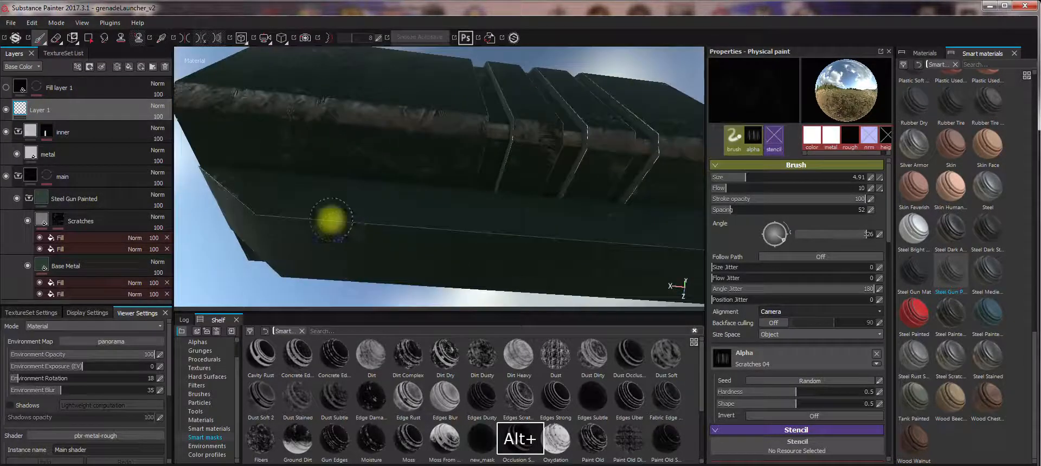
key("ctrl+z")
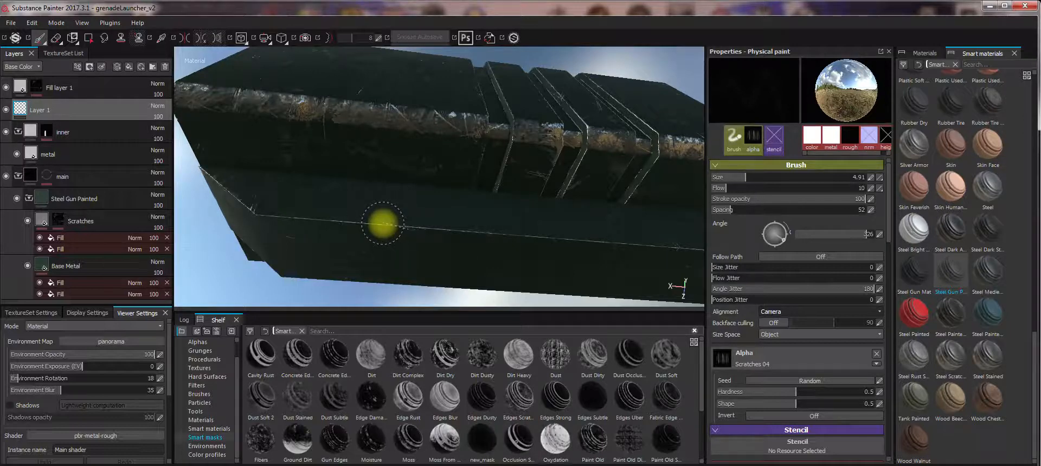
key("ctrl+y")
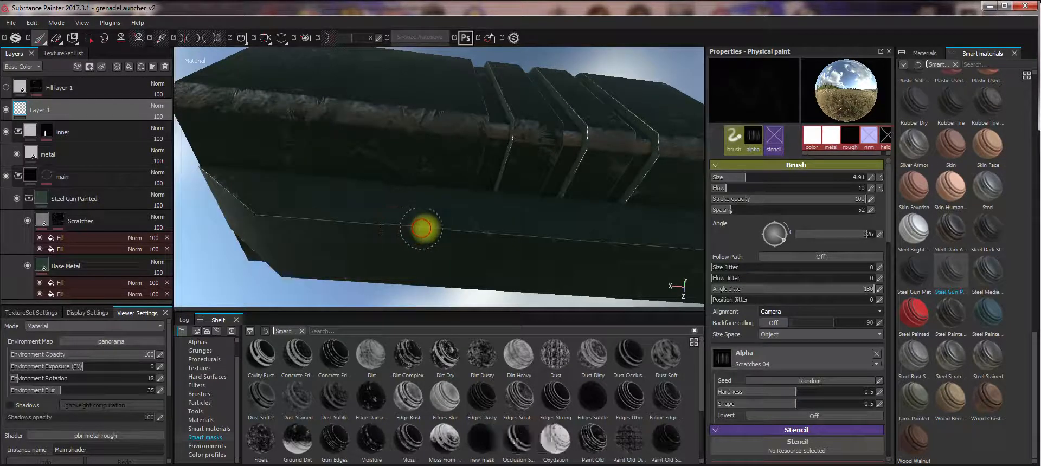
mouse_move(439, 230)
left_mouse_down()
mouse_move(545, 239)
mouse_move(494, 281)
mouse_move(534, 239)
mouse_move(467, 225)
left_mouse_up()
key("ctrl+z")
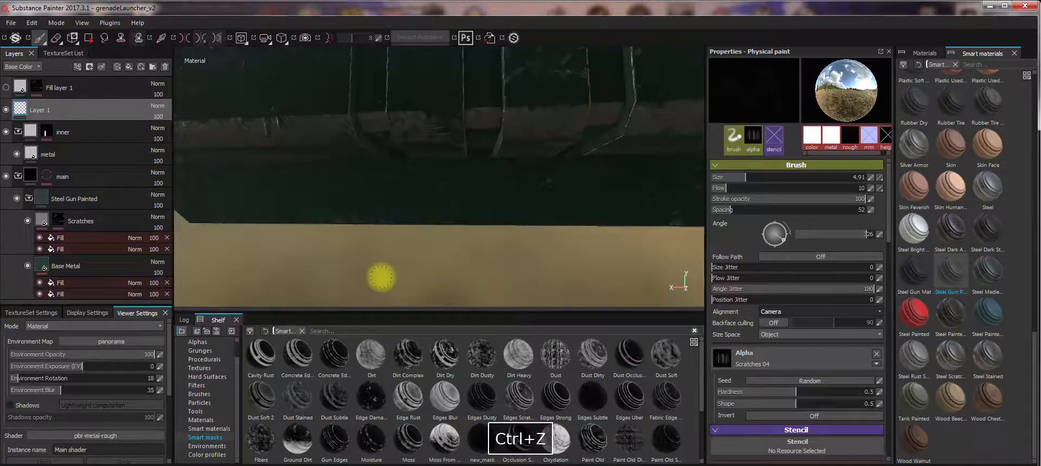
Step: Filter the alphas by "scra" and assign the Scratches 03 alpha to the brush
left_click(210, 420)
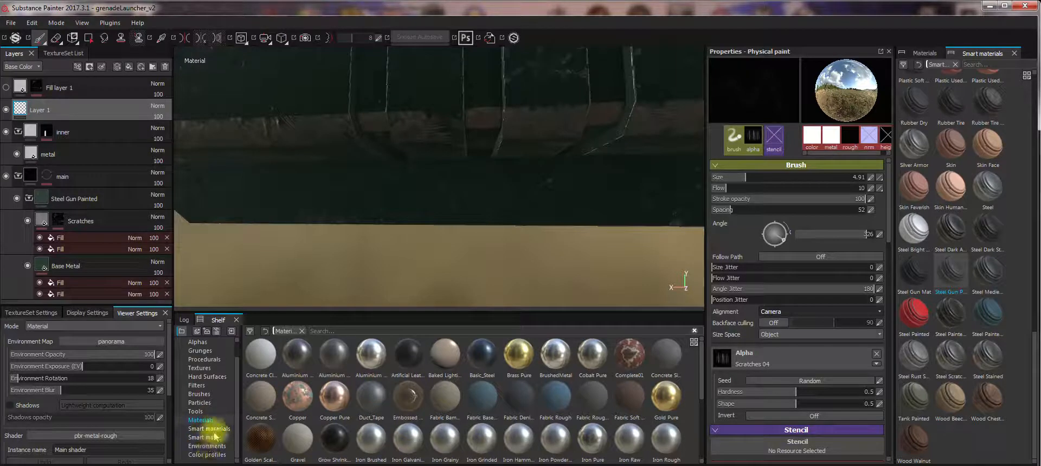
left_click(221, 438)
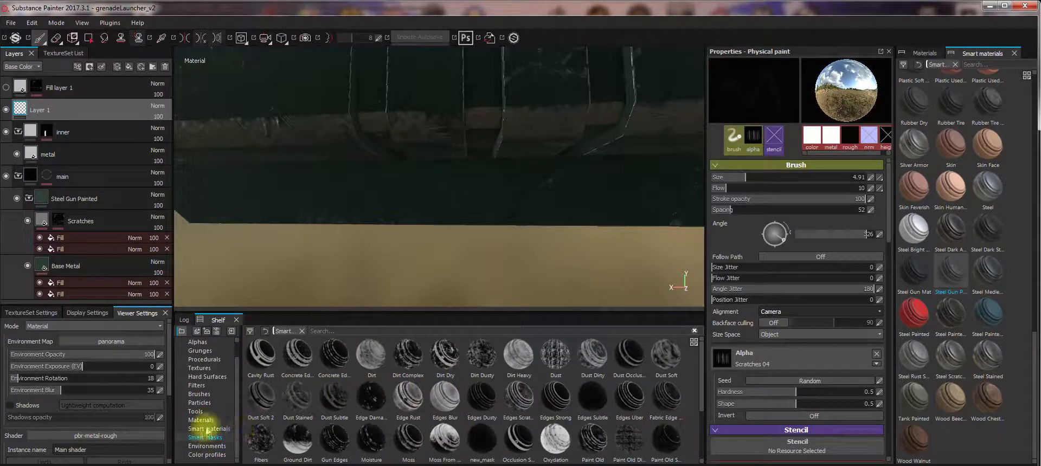
left_click(200, 343)
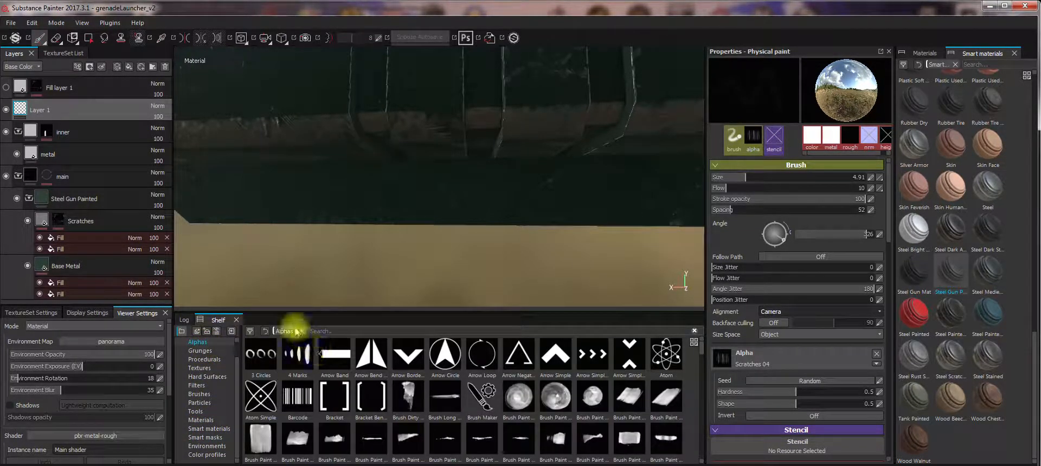
type("scra")
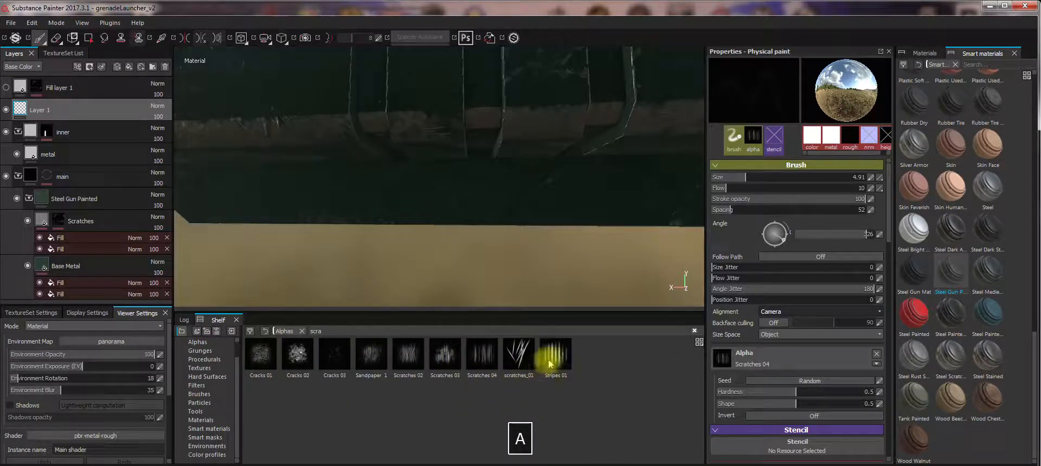
left_click(445, 355)
Step: Try a flow jitter of 12, reset it to 0, and undo a Scratches 03 test stroke on the launcher's side
left_click_drag(363, 222, 379, 217, "alt")
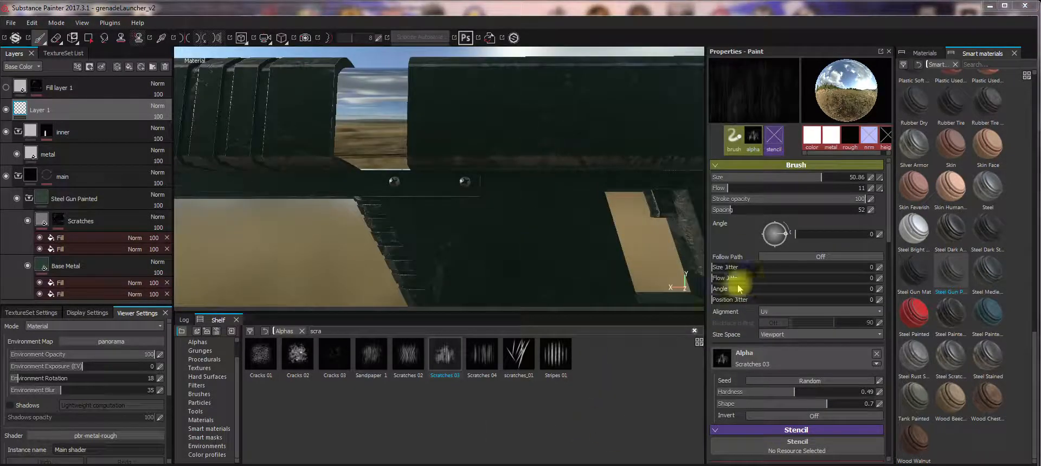
left_click(731, 279)
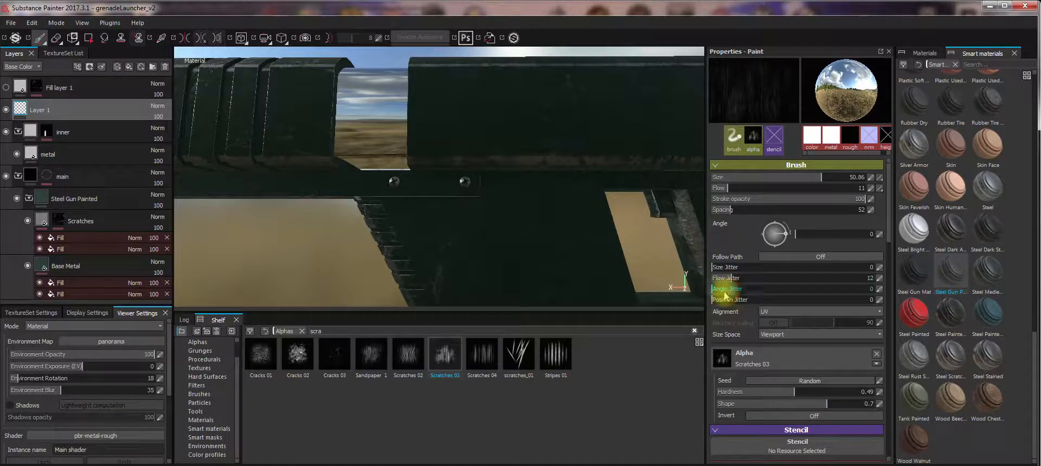
left_click_drag(725, 296, 817, 293)
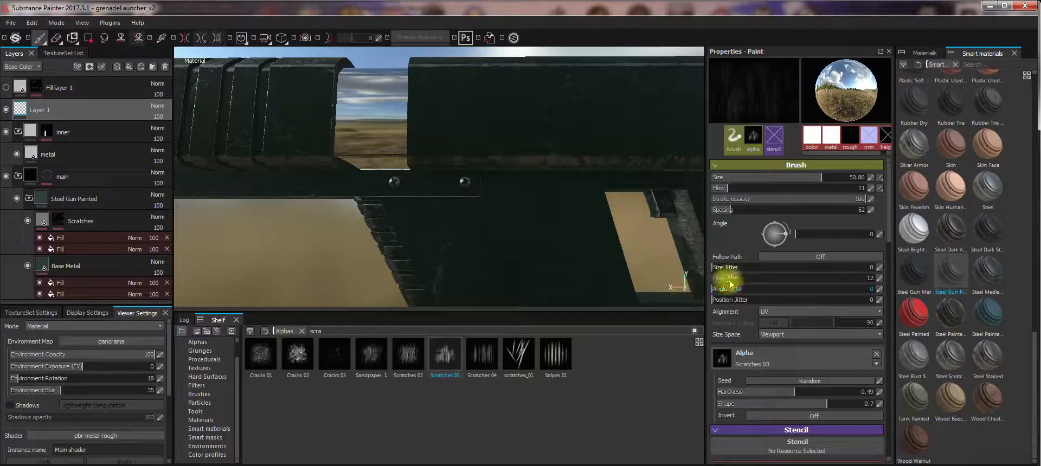
left_click_drag(727, 279, 749, 290)
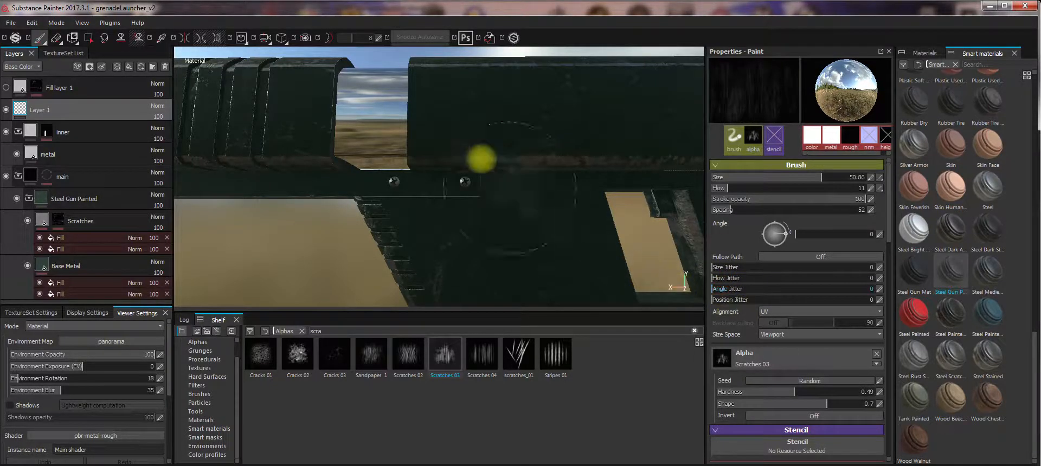
key("ctrl+z")
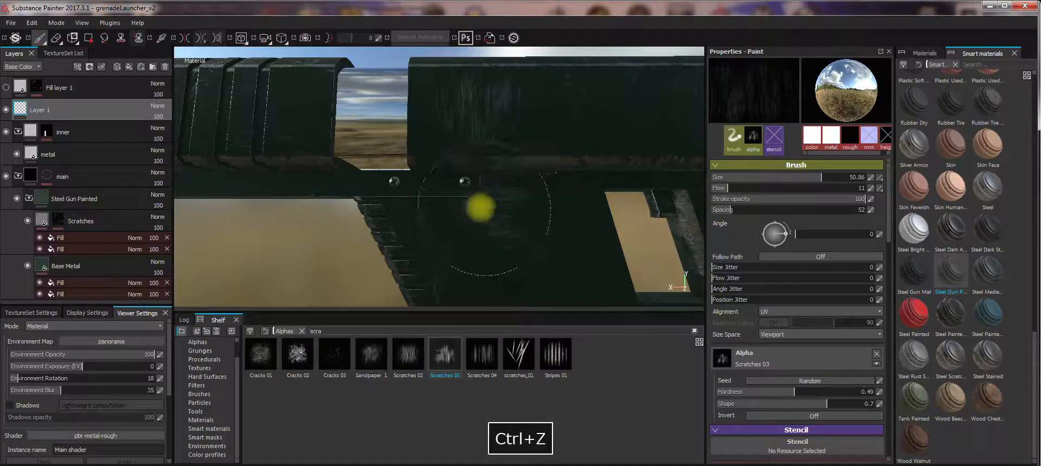
Step: Reduce the brush size to 19.64, try Scratches 03 strokes along the barrel's lower edge and undo them
left_click_drag(481, 205, 519, 204, "alt")
mouse_move(519, 205)
right_mouse_down("ctrl")
mouse_move(454, 205)
mouse_move(438, 255)
right_mouse_up("ctrl")
mouse_move(387, 195)
left_mouse_down()
mouse_move(558, 205)
mouse_move(501, 211)
left_mouse_up()
key("ctrl+z")
key("ctrl+z")
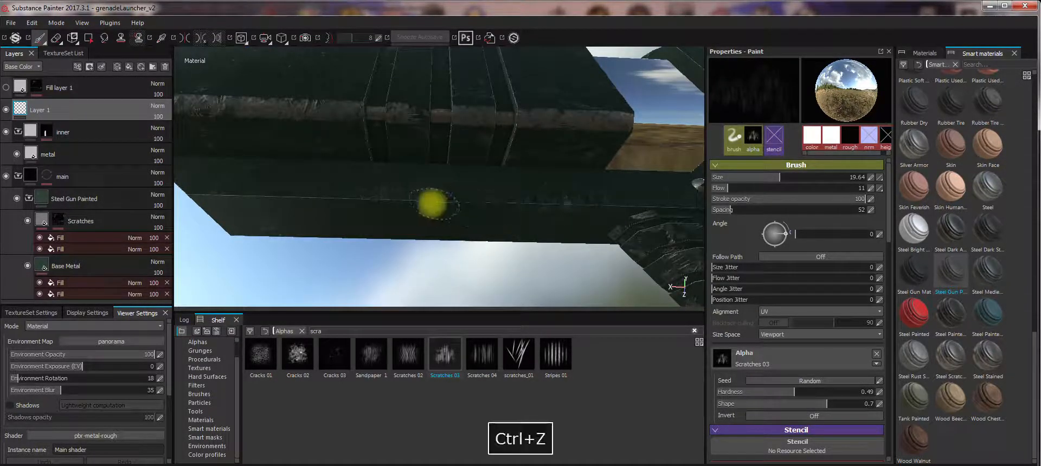
Step: Set the brush hardness to 0.575 and hide Fill layer 1
right_click_drag(416, 200, 416, 190, "ctrl")
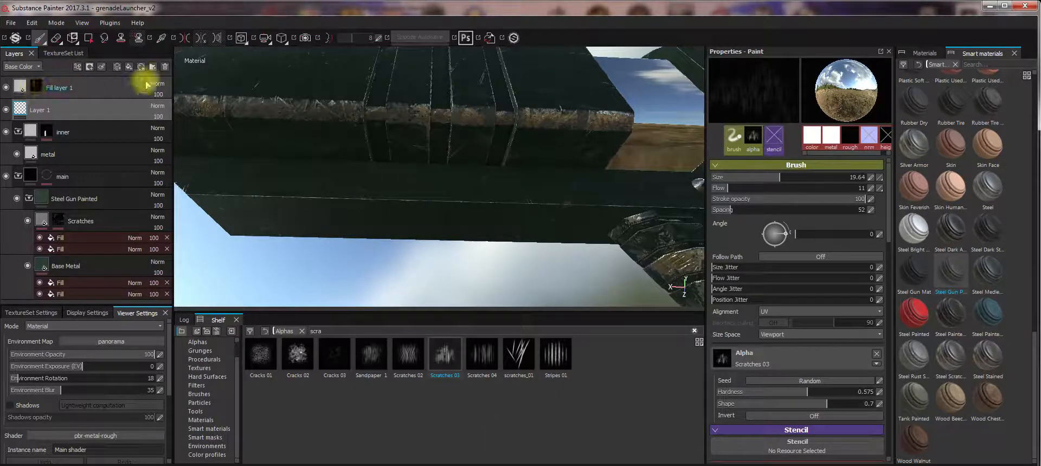
left_click(6, 87)
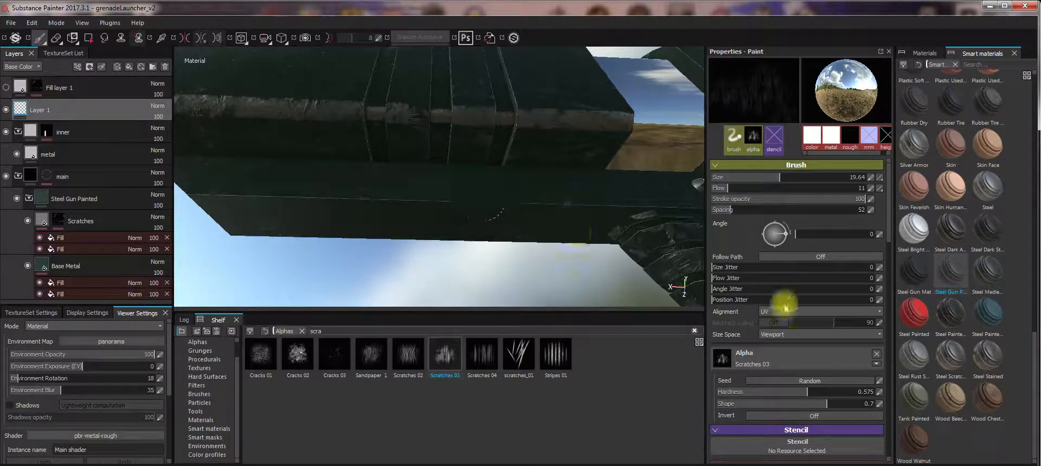
Step: Enlarge the brush to 45.34, rotate its angle to 284, try scratches on the side above the grip cutout and undo them
left_click_drag(451, 170, 528, 227, "alt")
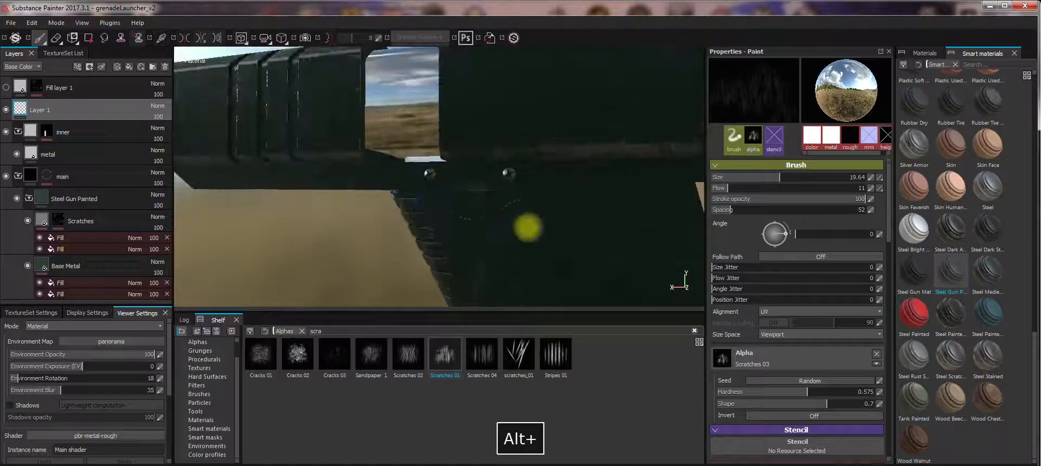
right_click_drag(554, 229, 591, 229, "ctrl")
left_click_drag(532, 205, 536, 294, "ctrl")
mouse_move(586, 240)
left_mouse_down("alt")
mouse_move(481, 130)
mouse_move(482, 153)
left_mouse_up("alt")
key("ctrl+z")
right_click_drag(493, 210, 495, 233, "alt")
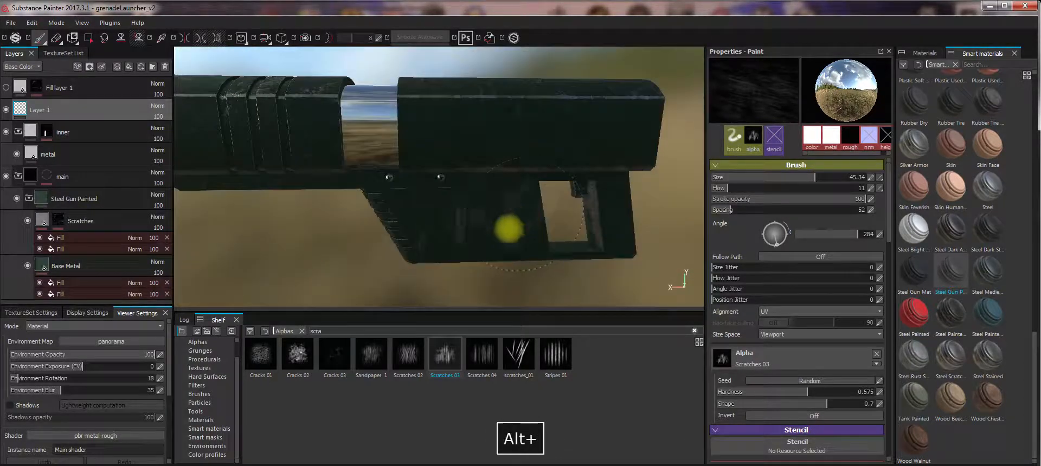
key("ctrl+z")
Step: Set the brush angle to 271, try horizontal scratches on the lower body's side and undo them
left_click_drag(491, 233, 491, 240, "ctrl")
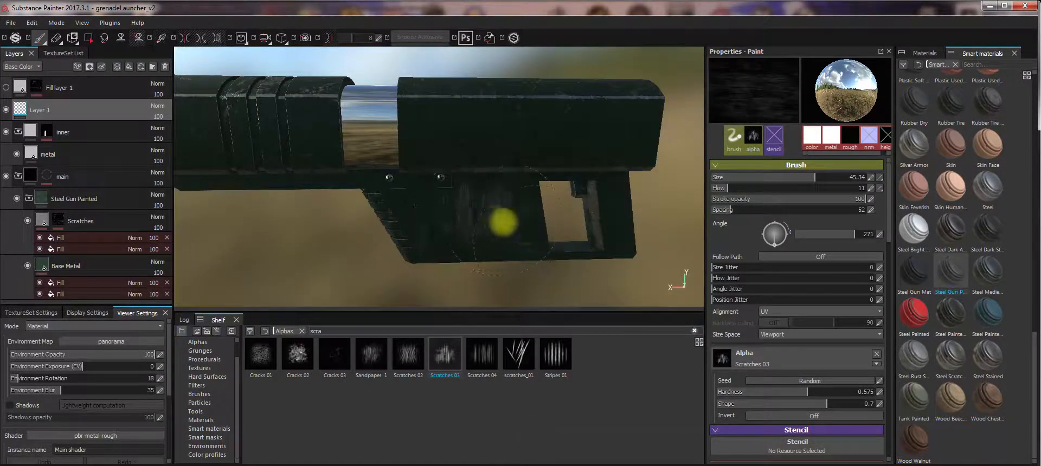
right_click_drag(506, 221, 471, 135, "alt")
key("ctrl+z")
right_click(502, 221)
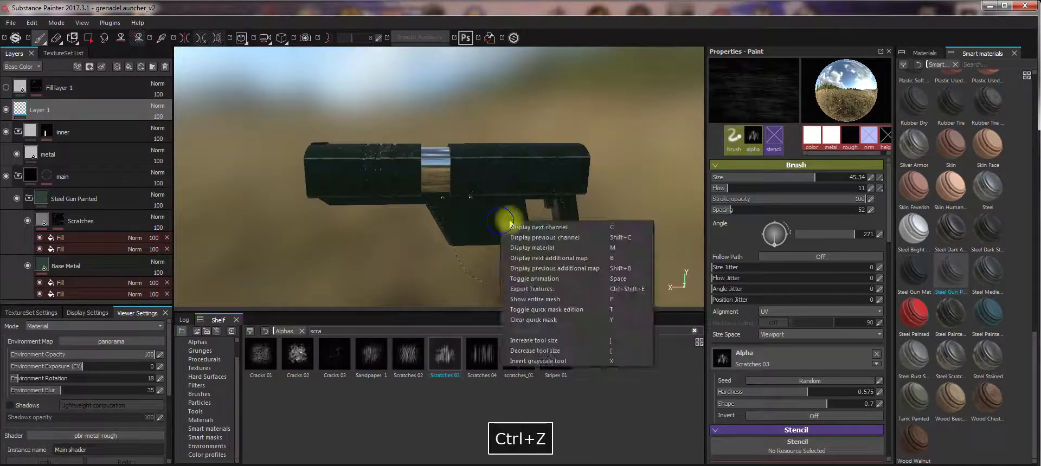
left_click(463, 177)
Step: Set the brush size to 65.52, flow to 1 and angle to 287, try faint scratches on the rear upper body and undo them
right_click_drag(496, 198, 515, 201, "ctrl")
left_click_drag(595, 237, 418, 186, "alt")
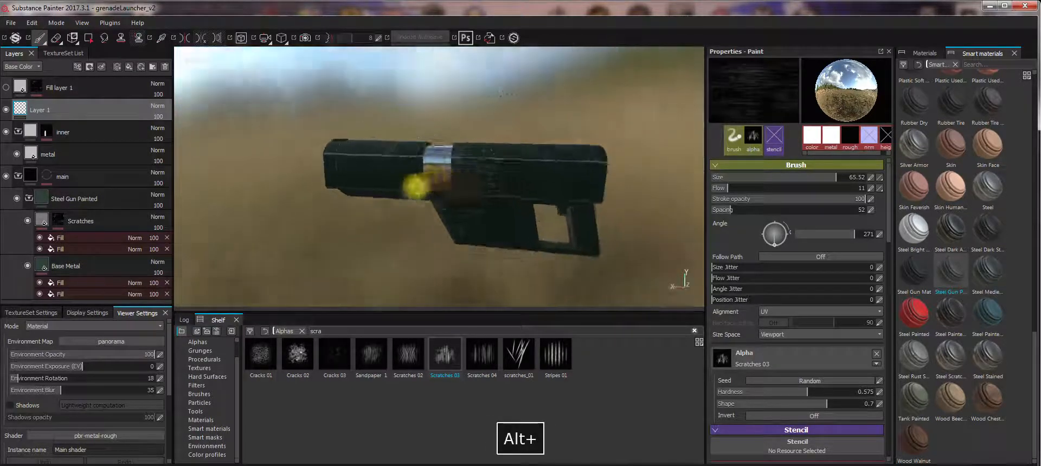
right_click_drag(452, 176, 573, 291, "alt")
left_click_drag(446, 167, 372, 146, "ctrl")
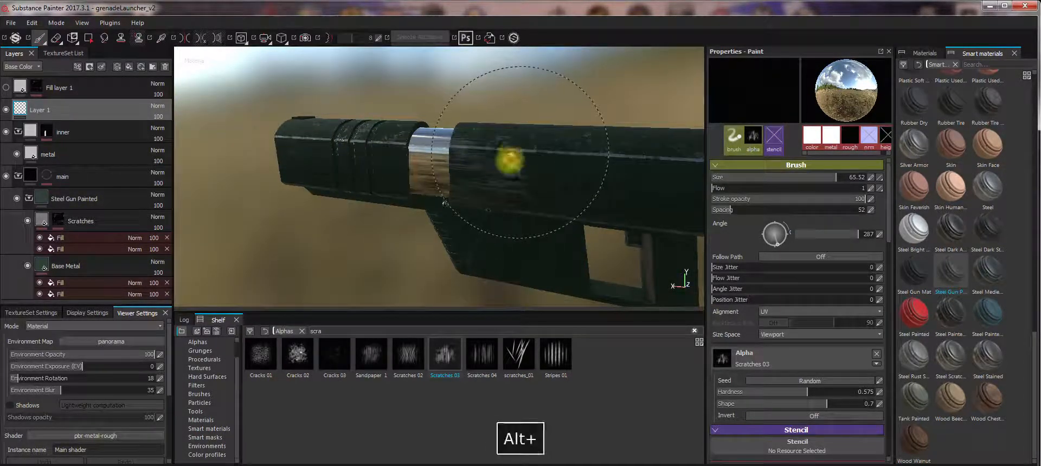
left_click_drag(503, 163, 610, 198, "alt")
key("ctrl+z")
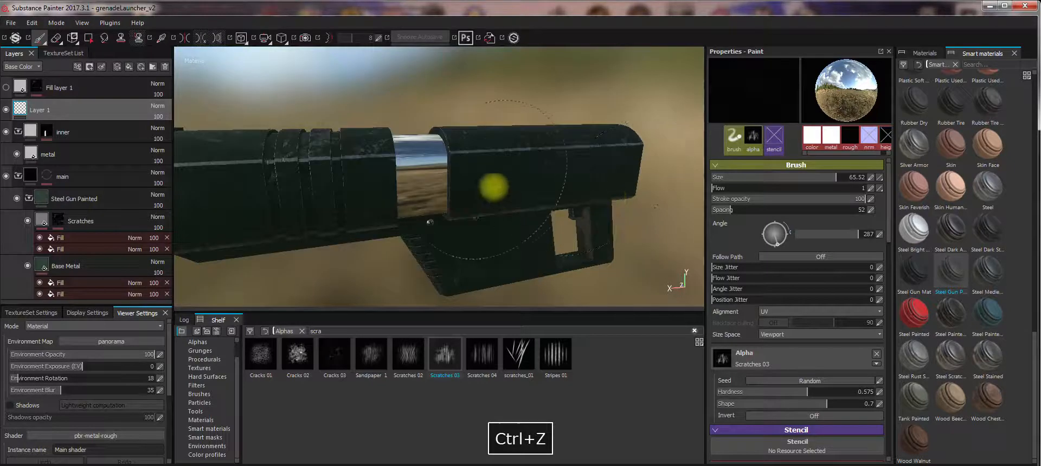
Step: Set the brush flow to 7, try scratches on the side of the rear upper body and undo them
left_click_drag(537, 188, 483, 179, "alt")
right_click_drag(483, 179, 597, 211, "alt")
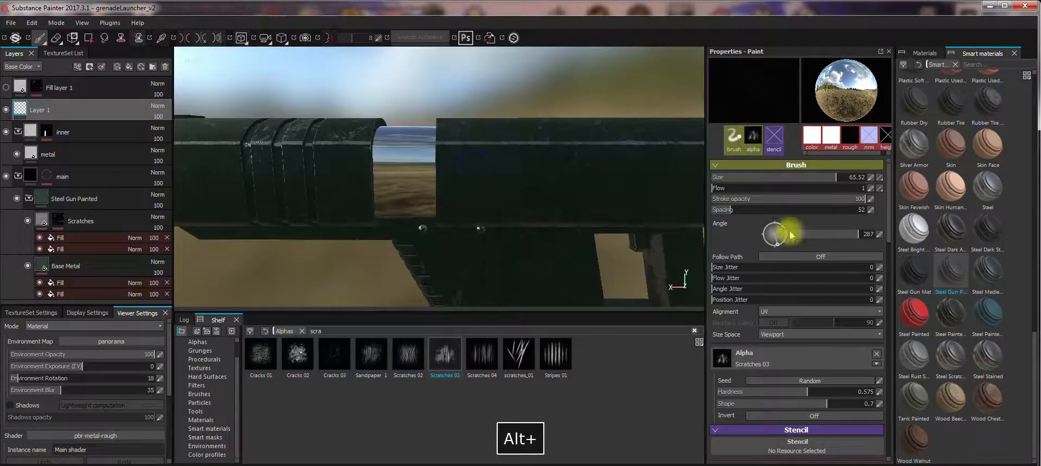
mouse_move(725, 190)
left_mouse_down()
mouse_move(749, 188)
mouse_move(722, 188)
left_mouse_up()
key("ctrl+z")
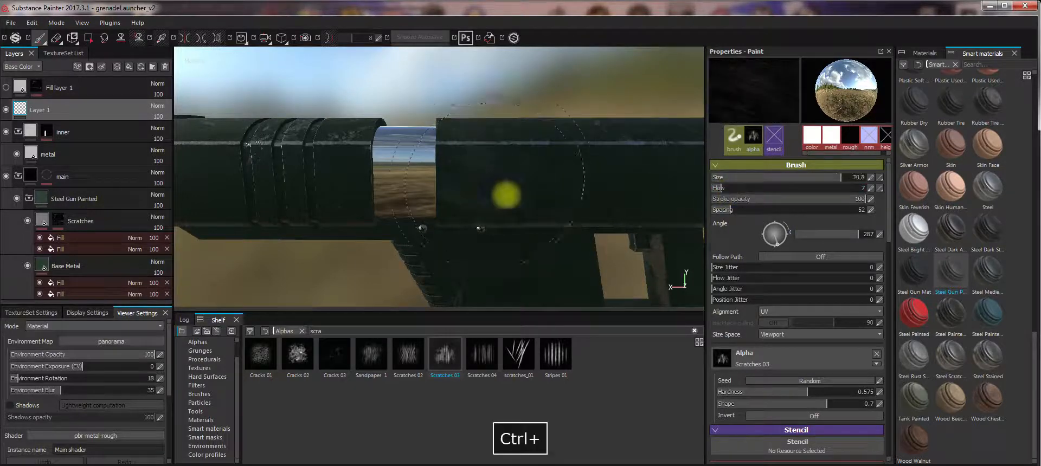
Step: Set the brush size to 77.34 and angle to 269, try scratches across the launcher's side and undo them
left_click_drag(560, 291, 551, 146, "alt")
right_click_drag(551, 146, 470, 72, "alt")
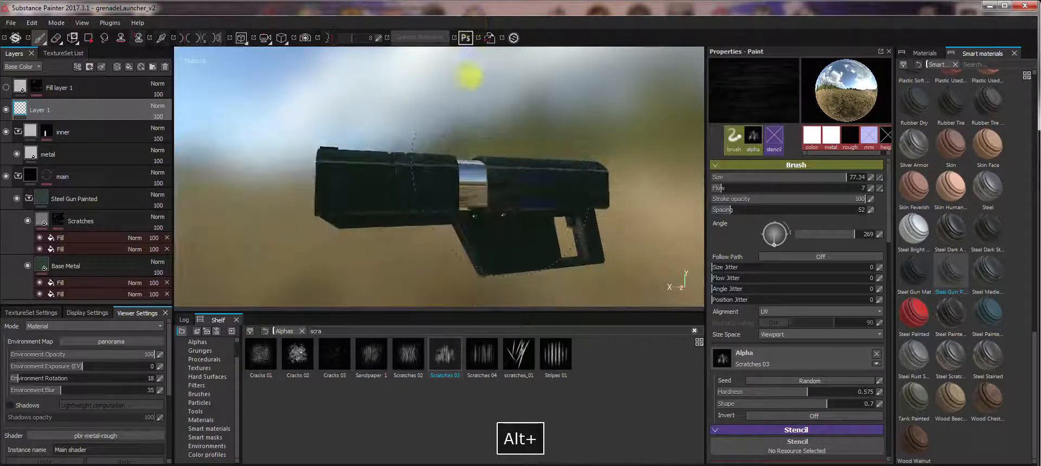
left_click_drag(470, 72, 465, 237, "alt")
key("ctrl+z")
left_click_drag(542, 227, 499, 173, "alt")
right_click_drag(499, 174, 495, 195, "alt")
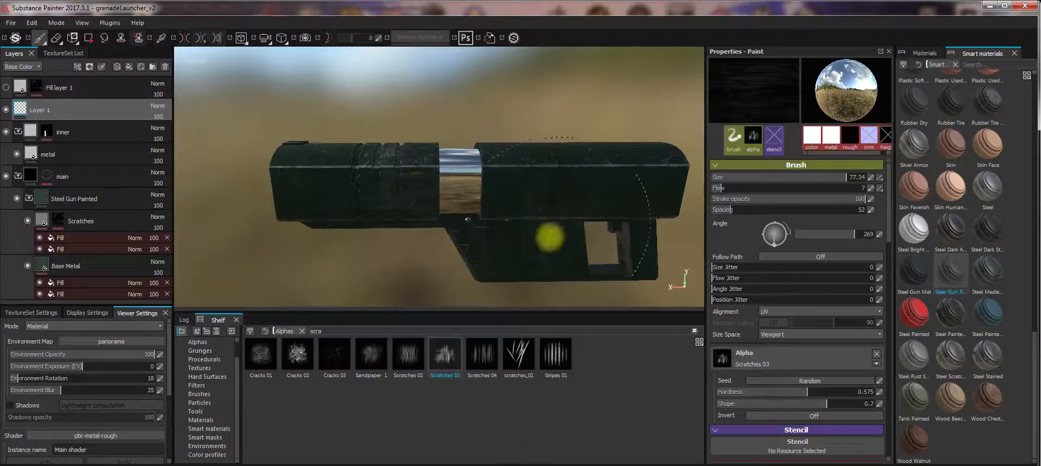
left_click_drag(551, 237, 493, 217, "alt")
key("ctrl+z")
mouse_move(551, 235)
left_mouse_down("alt")
mouse_move(564, 215)
mouse_move(579, 221)
mouse_move(409, 230)
mouse_move(528, 249)
mouse_move(537, 187)
left_mouse_up("alt")
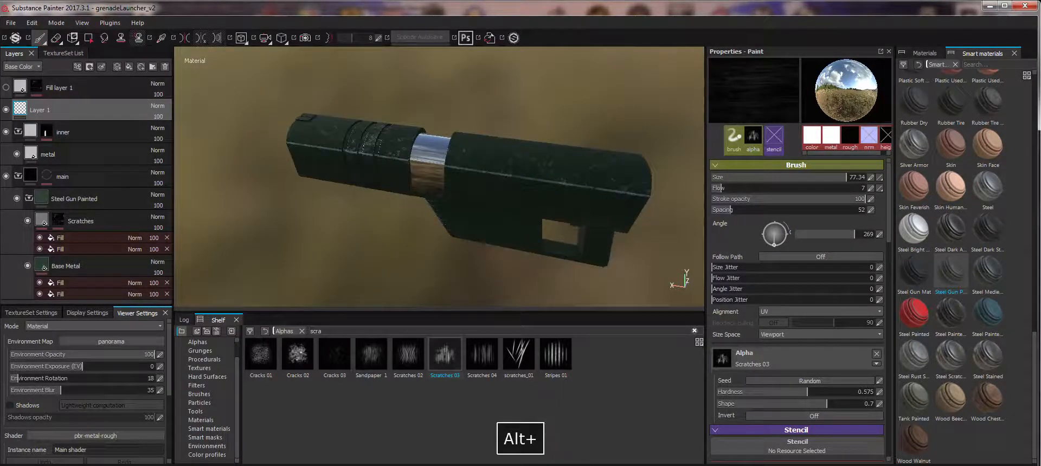
left_click_drag(404, 231, 549, 218, "alt")
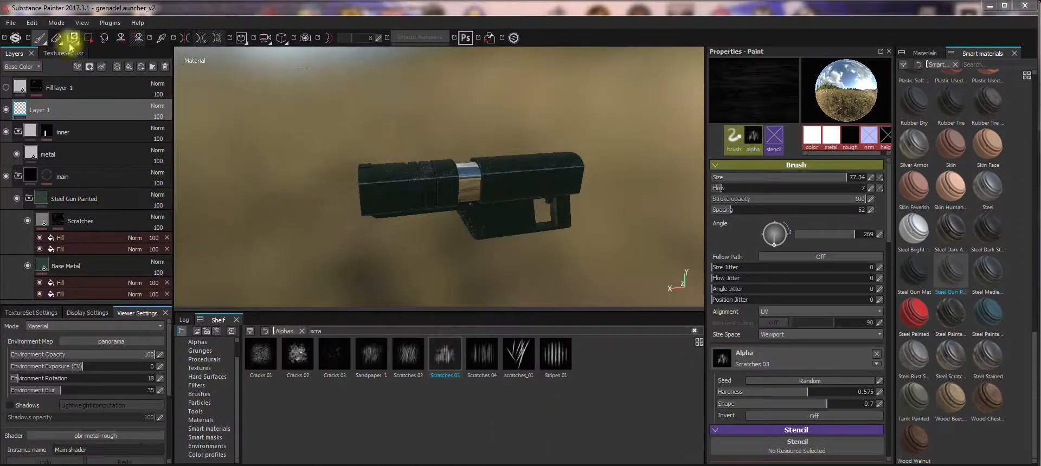
Step: Set up a texture export with the PBR MetalRough configuration and Dilation + Transparent padding
left_click(11, 23)
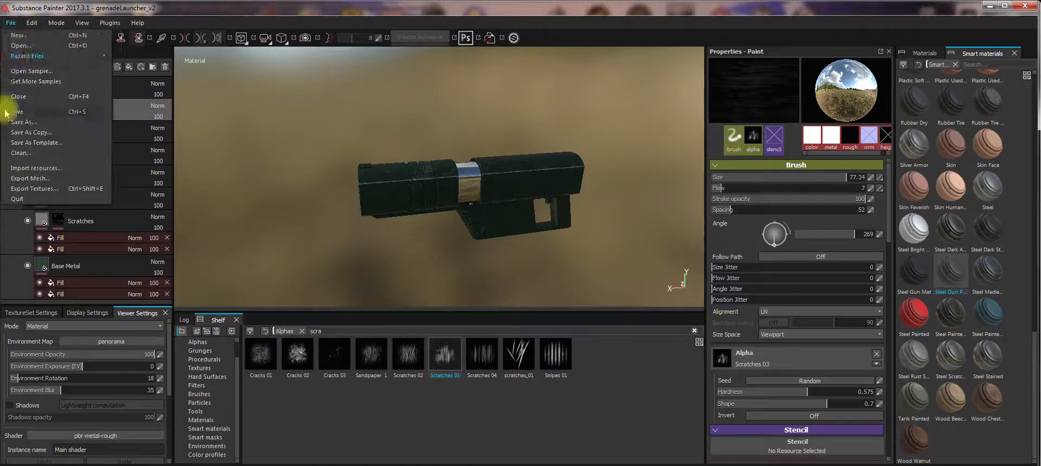
left_click(34, 188)
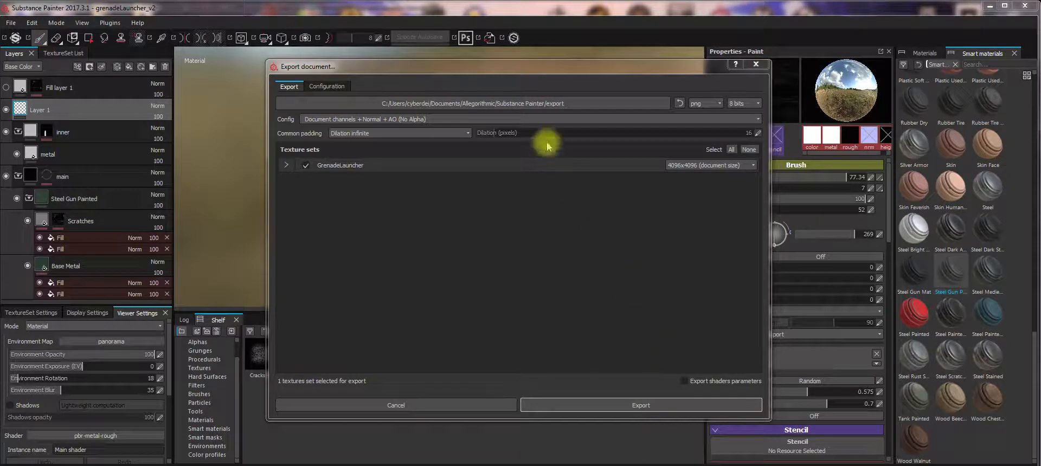
left_click(514, 120)
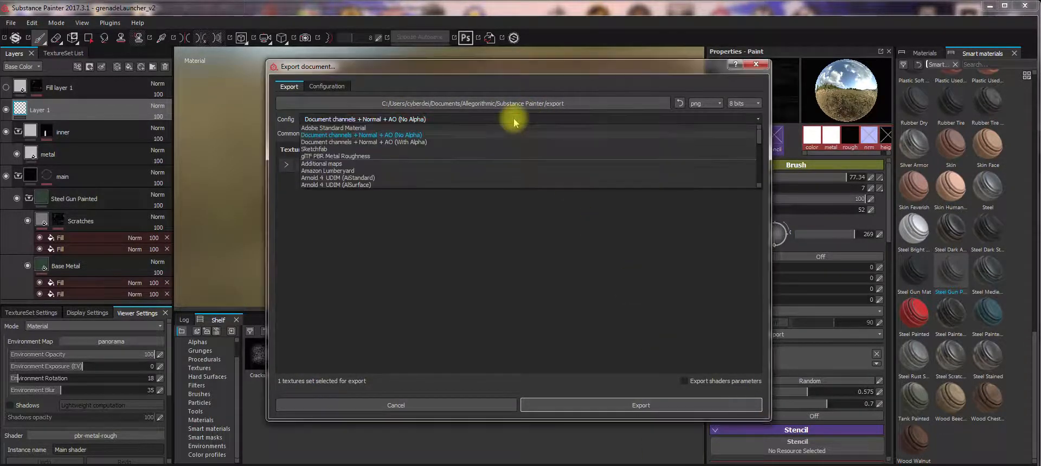
scroll(429, 154, "down", 6)
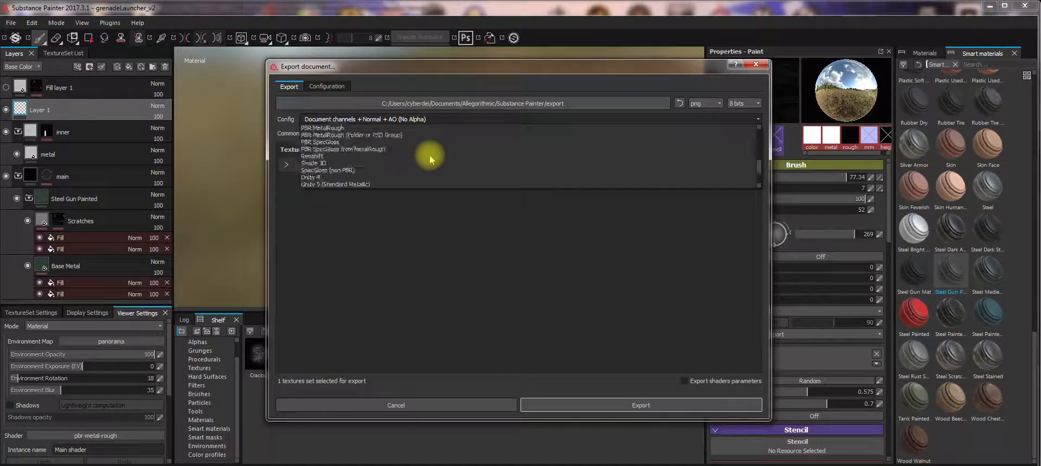
scroll(427, 156, "up", 2)
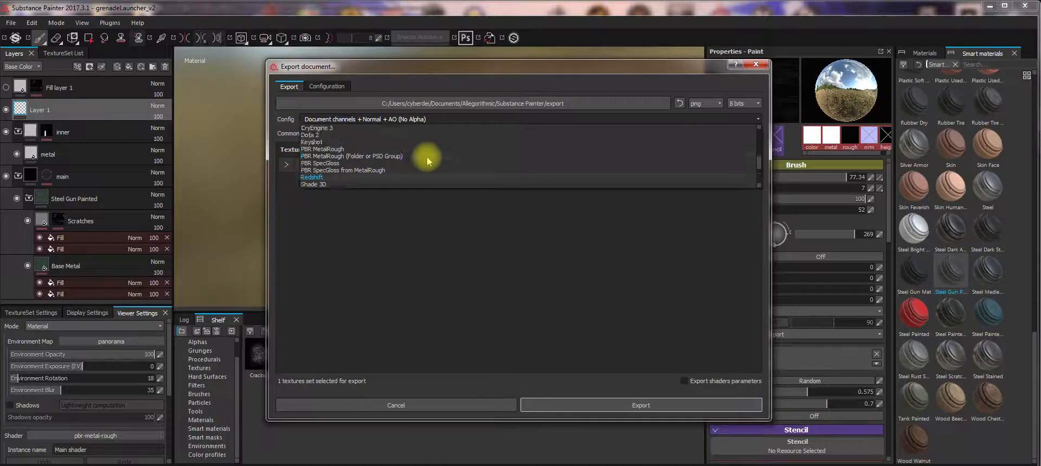
left_click(340, 144)
left_click(374, 134)
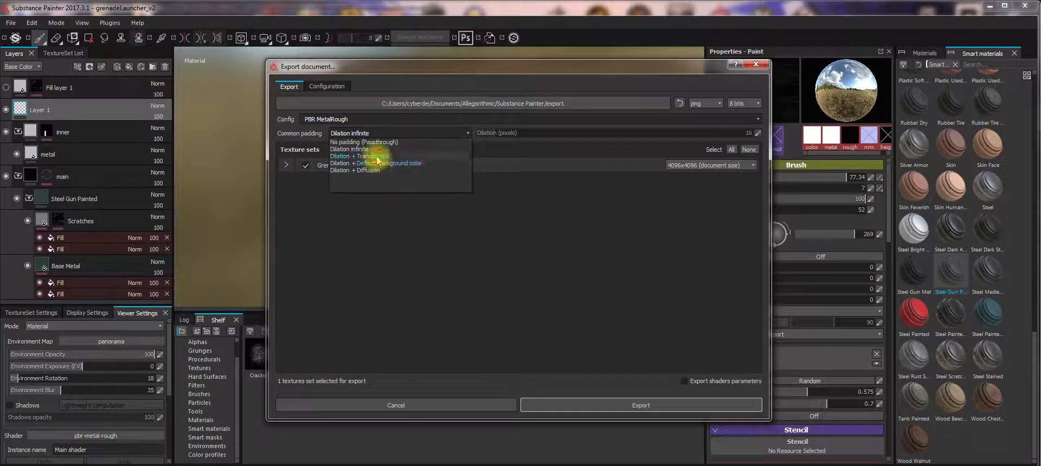
left_click(377, 157)
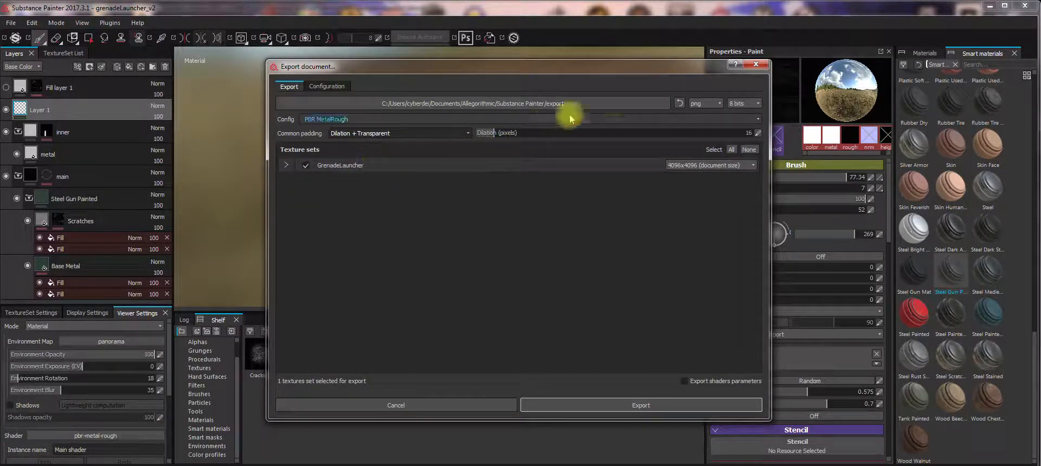
Step: Set the export folder to gLauncher_PBR_MetalRough inside Textures and export the GrenadeLauncher texture set as 8-bit PNG
left_click(617, 406)
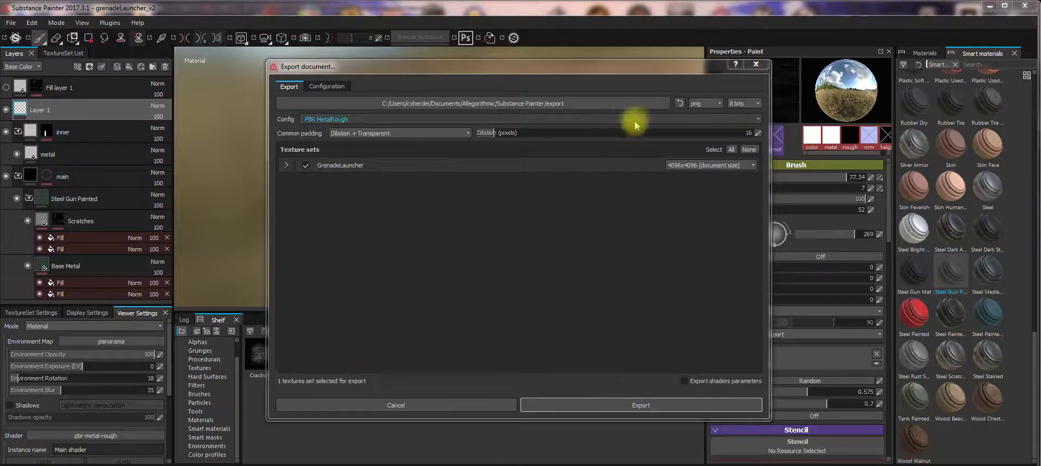
left_click(627, 103)
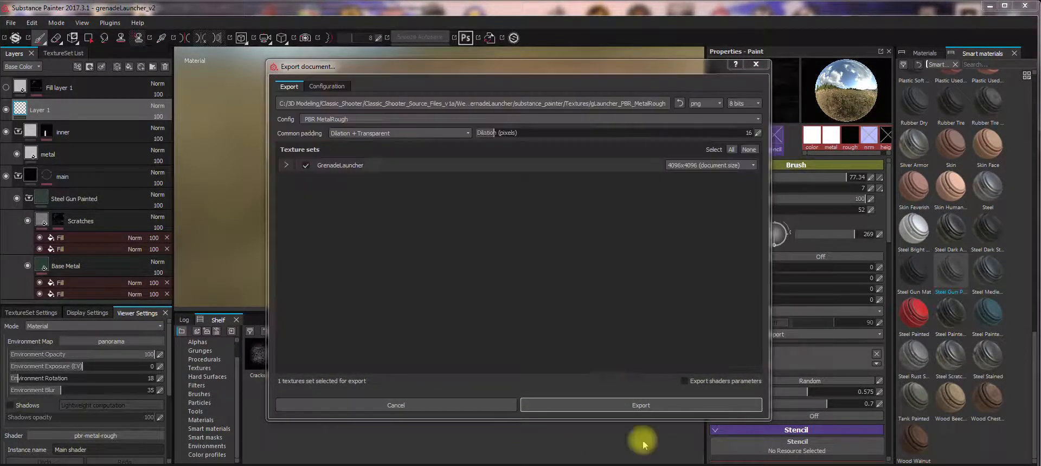
left_click(614, 404)
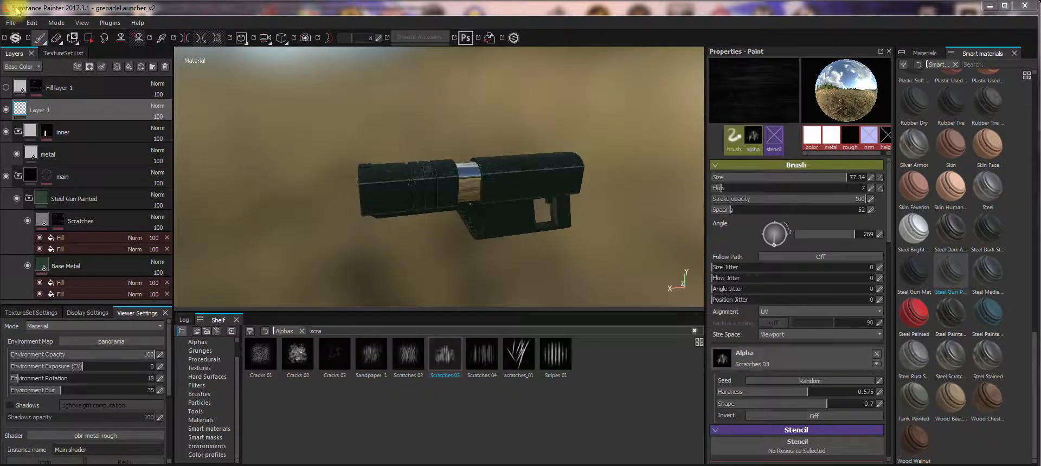
Step: Start another texture export and set its destination to the GrenadeLauncher folder inside Textures
left_click(11, 22)
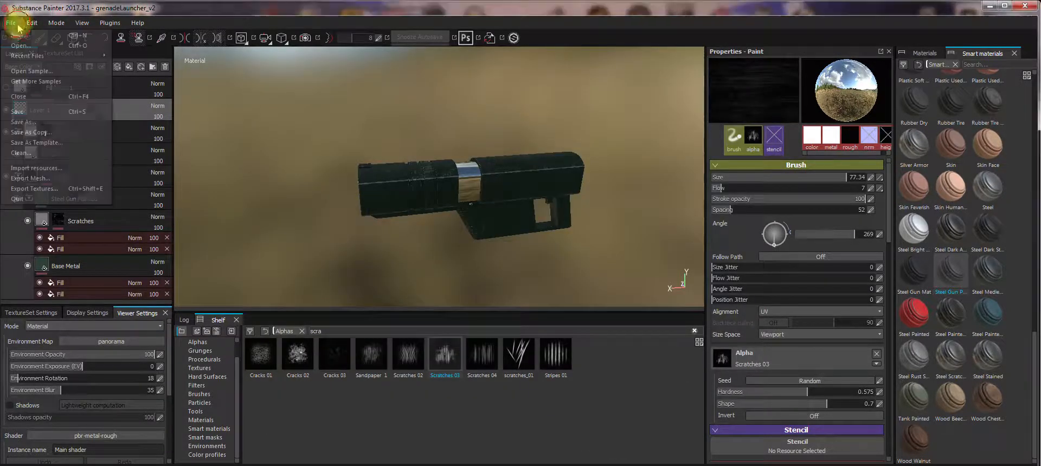
left_click(41, 190)
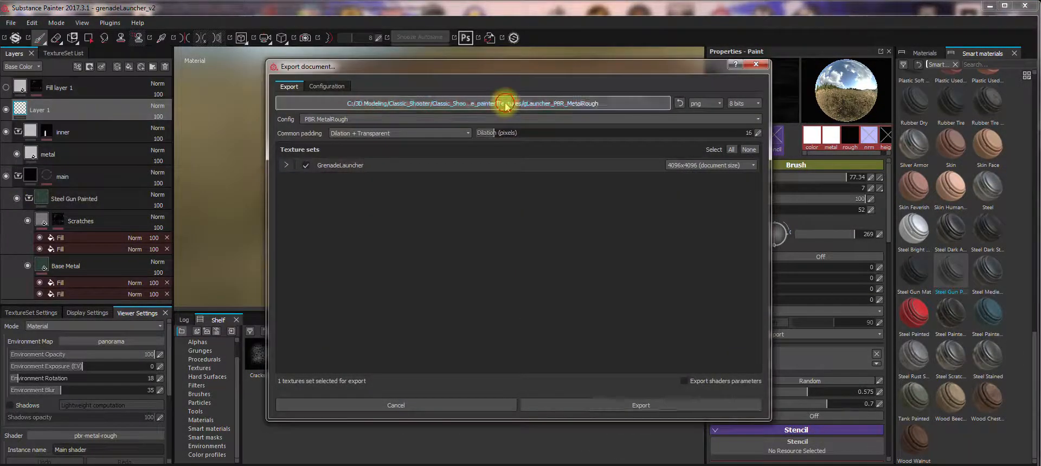
left_click(535, 103)
left_click(516, 101)
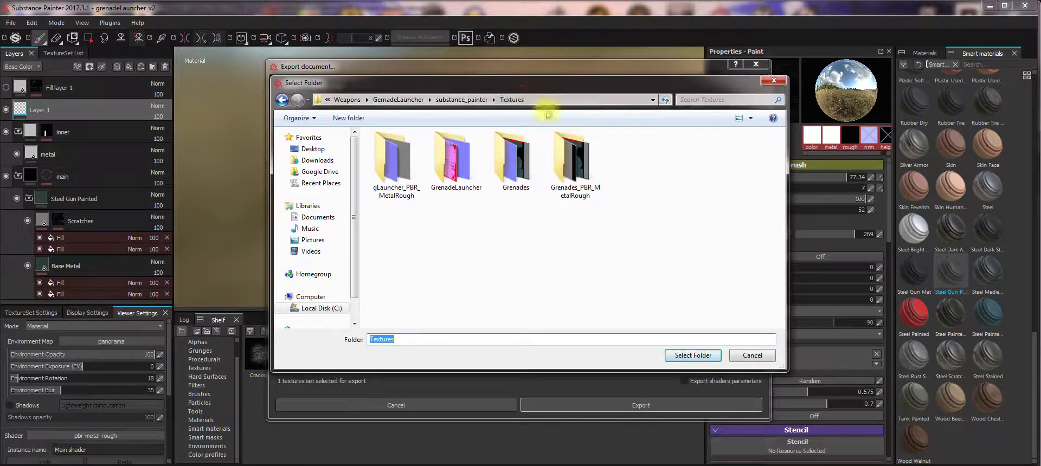
left_click(457, 162)
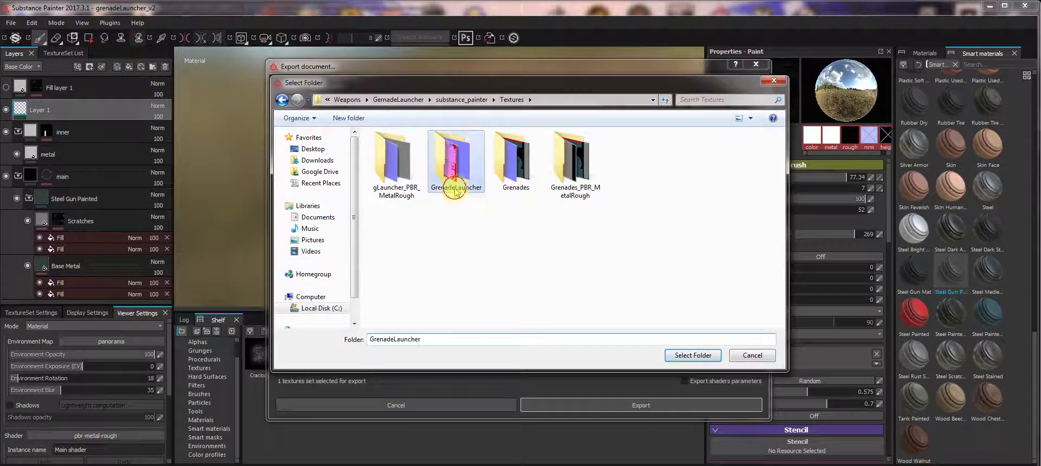
double_click(457, 163)
left_click(693, 355)
Step: Choose the Unreal Engine 4 (Packed) configuration and export the GrenadeLauncher textures
left_click(413, 120)
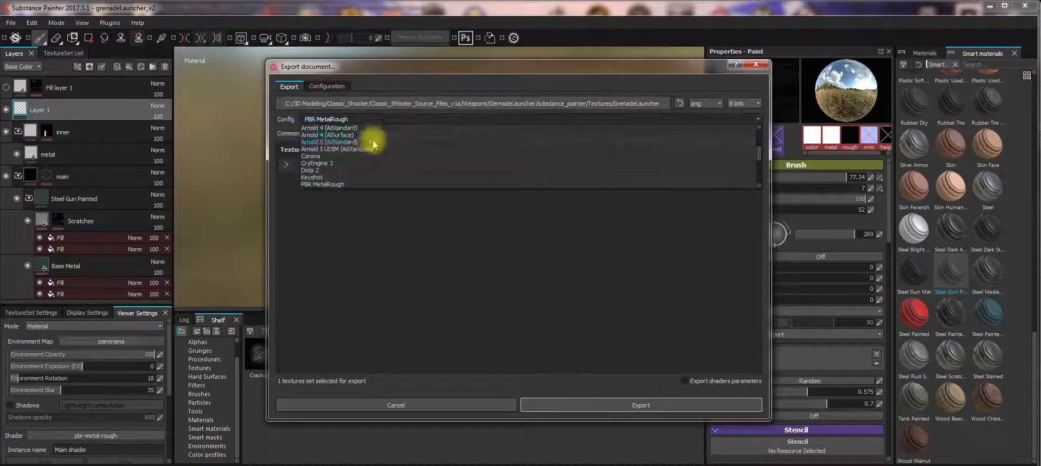
scroll(374, 160, "down", 5)
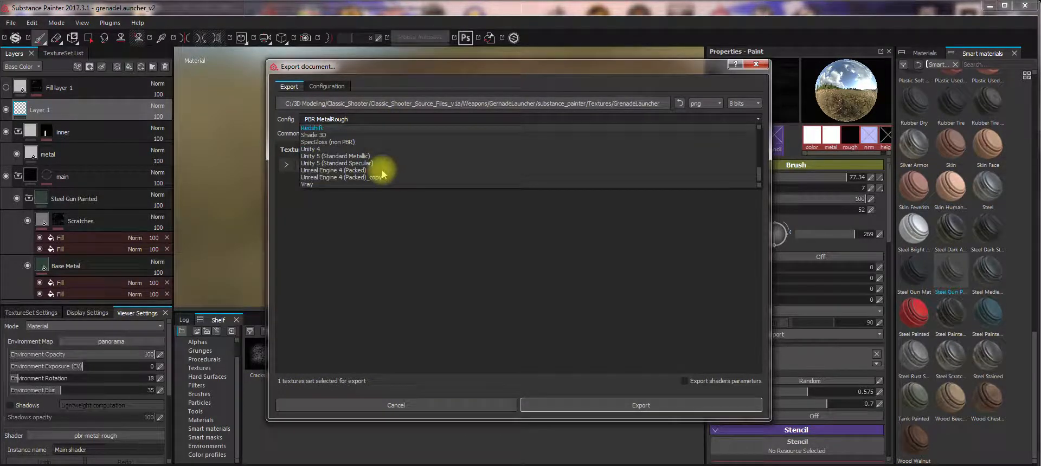
scroll(383, 173, "down", 1)
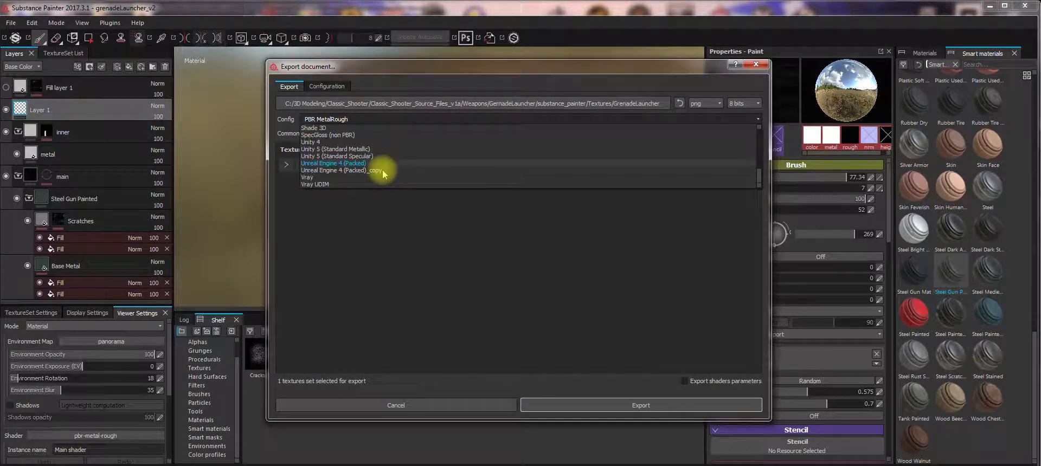
left_click(341, 163)
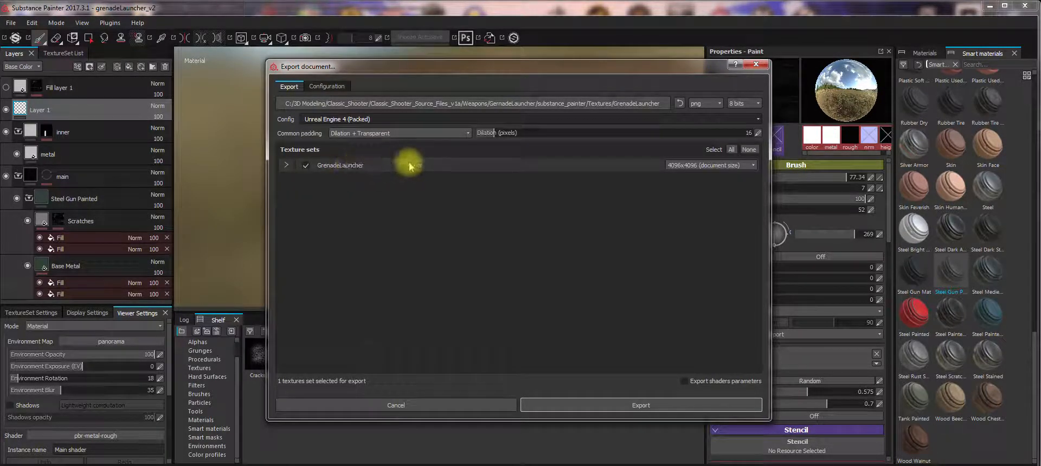
left_click(586, 408)
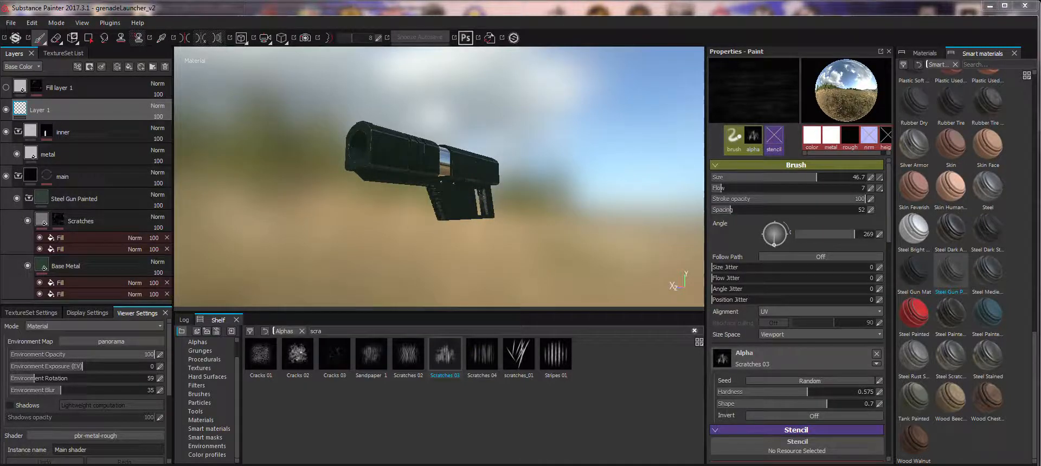
Step: Examine the textured grenade launcher's body, muzzle and grip from several angles and distances
left_click_drag(446, 213, 411, 214, "alt")
right_click_drag(411, 214, 496, 365, "alt")
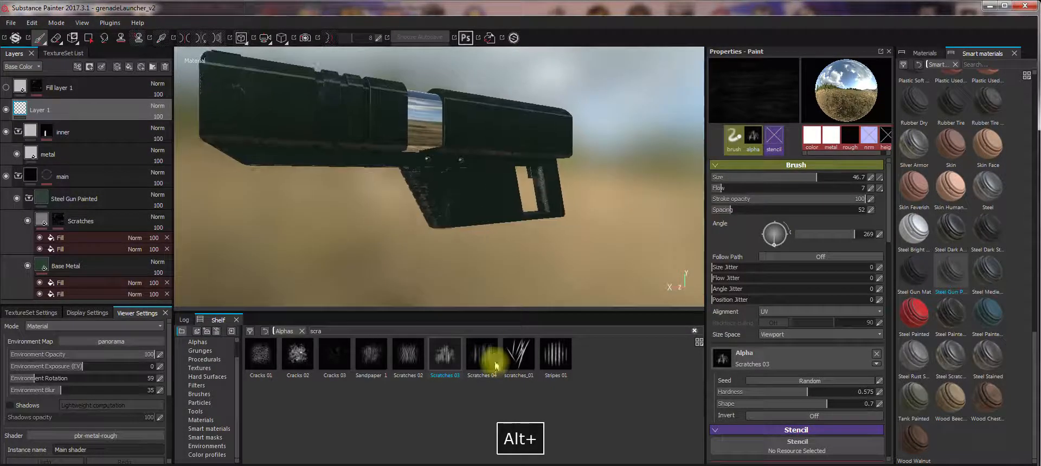
left_click_drag(476, 233, 499, 279, "alt")
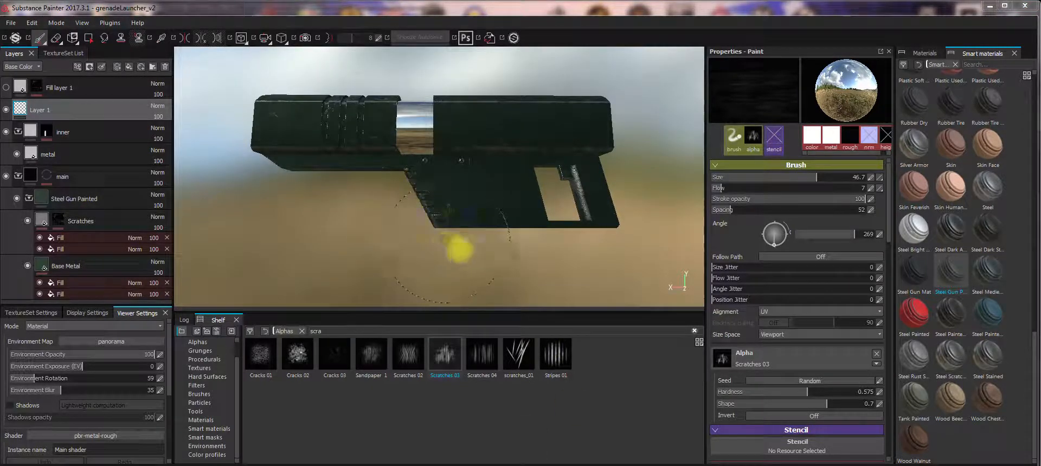
mouse_move(432, 242)
left_mouse_down("alt")
mouse_move(498, 260)
mouse_move(430, 220)
mouse_move(501, 143)
mouse_move(516, 205)
left_mouse_up("alt")
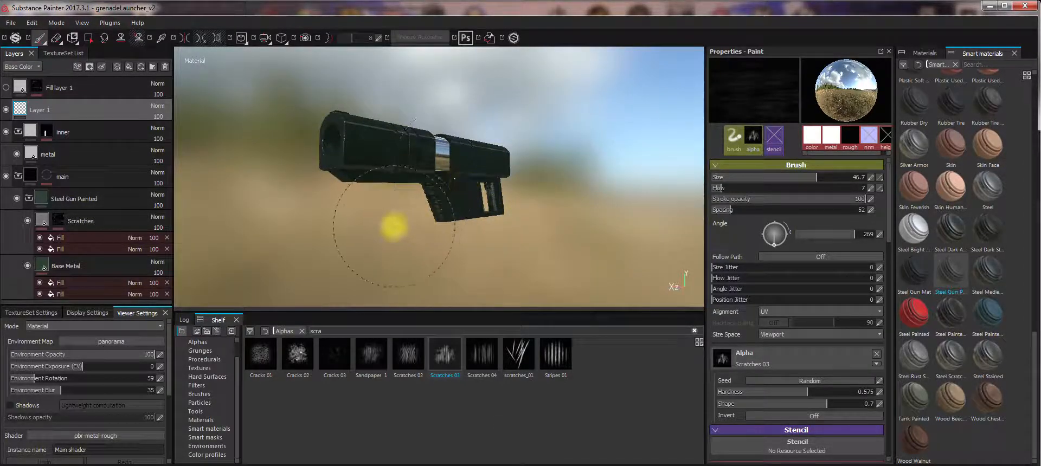
left_click_drag(395, 227, 612, 235, "alt")
left_click_drag(493, 230, 486, 250, "alt")
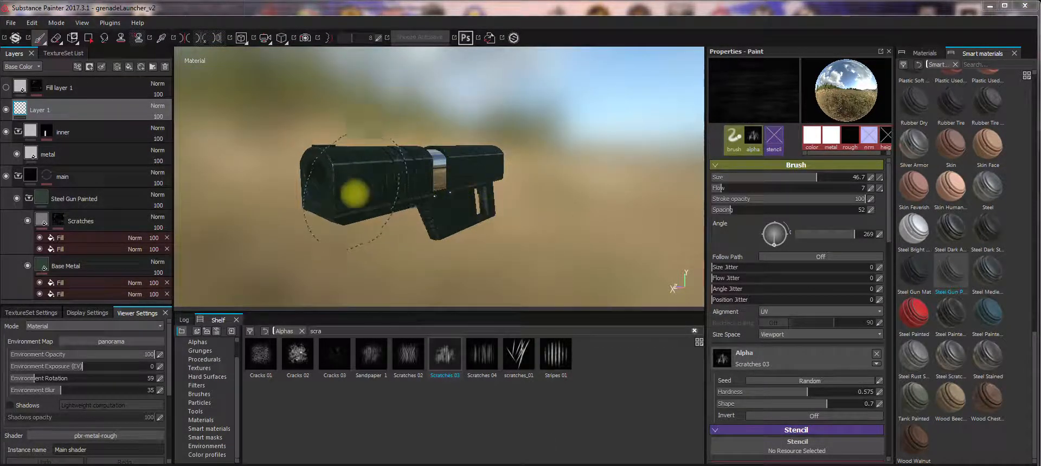
left_click_drag(484, 226, 444, 207, "alt")
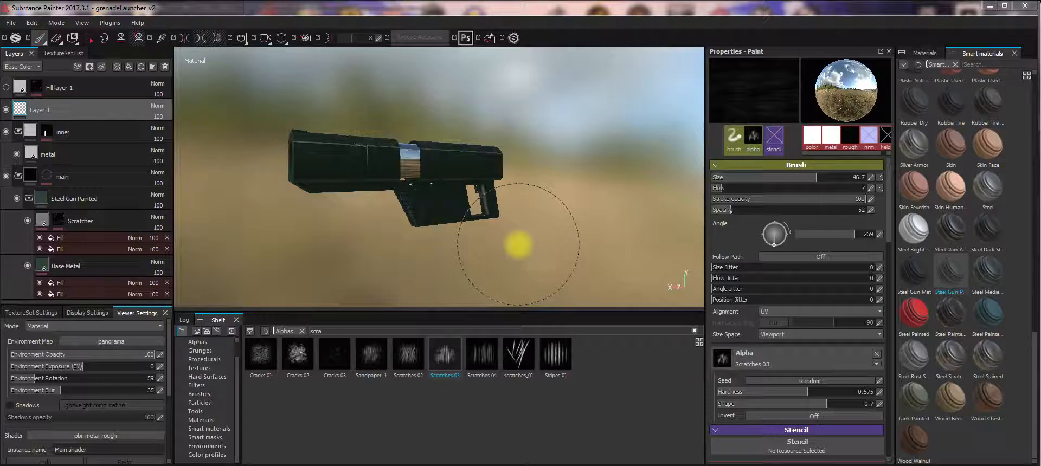
left_click_drag(537, 255, 502, 202, "alt")
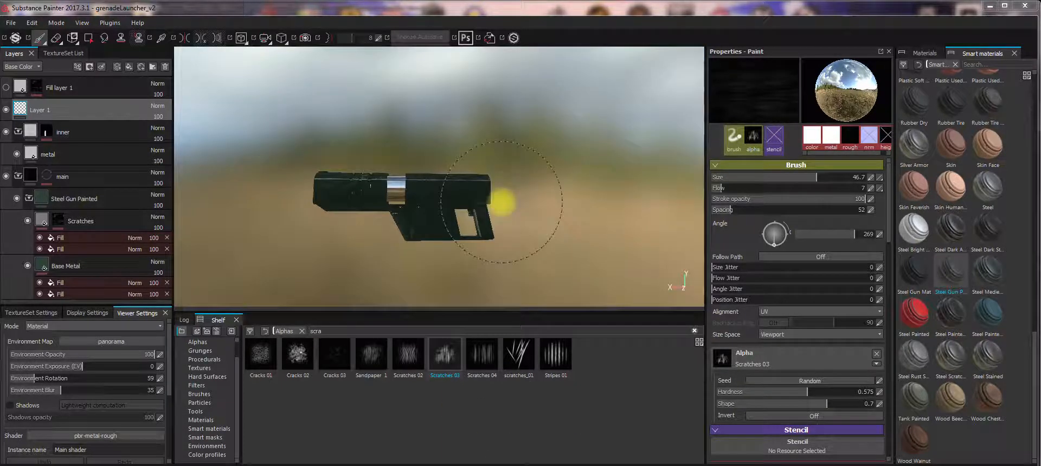